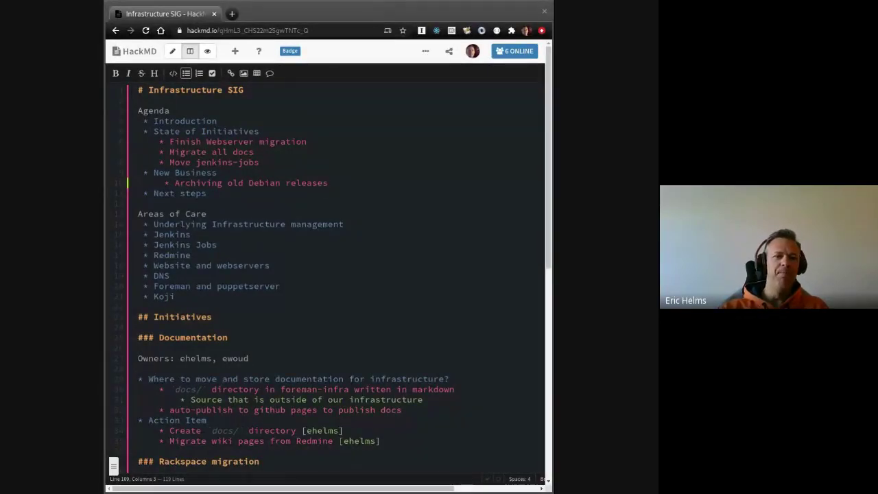
# Start a new heading below Initiatives, then undo the stray heading and blank lines.
pyautogui.scroll(-3, 417, 257)
pyautogui.scroll(-15, 416, 256)
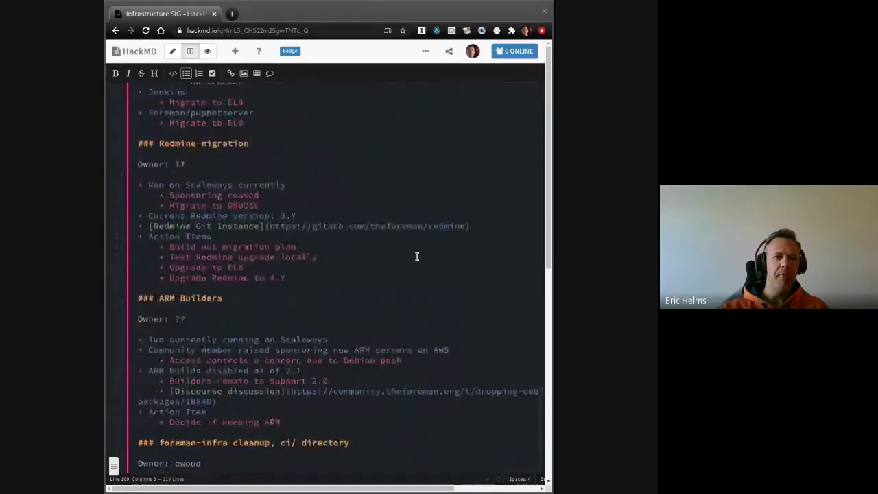
pyautogui.scroll(-3, 416, 256)
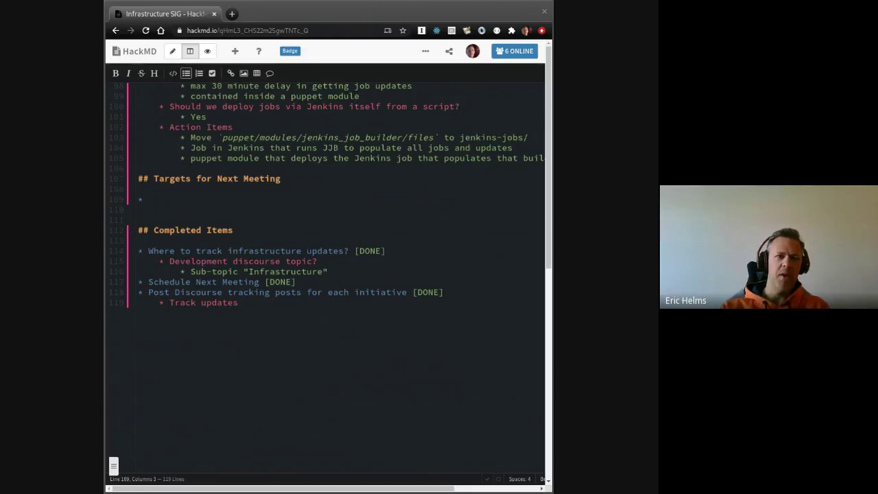
pyautogui.scroll(10, 349, 321)
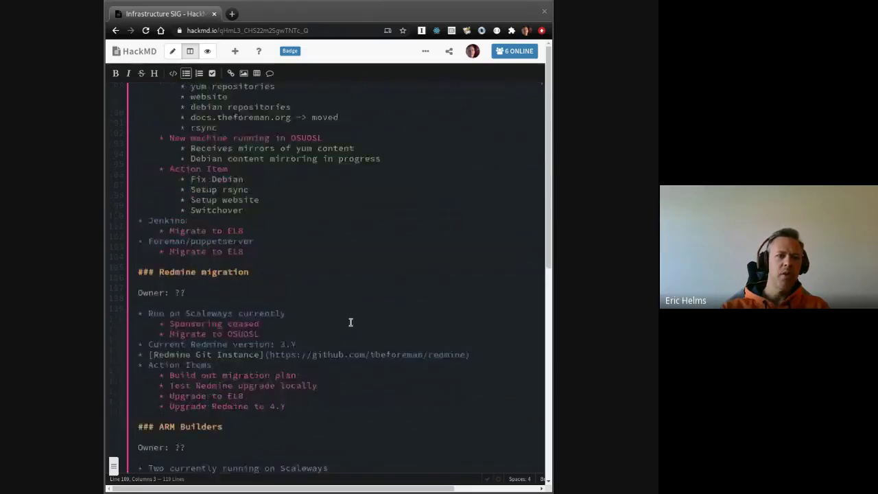
pyautogui.scroll(2, 349, 322)
pyautogui.scroll(-2, 349, 321)
pyautogui.scroll(2, 350, 321)
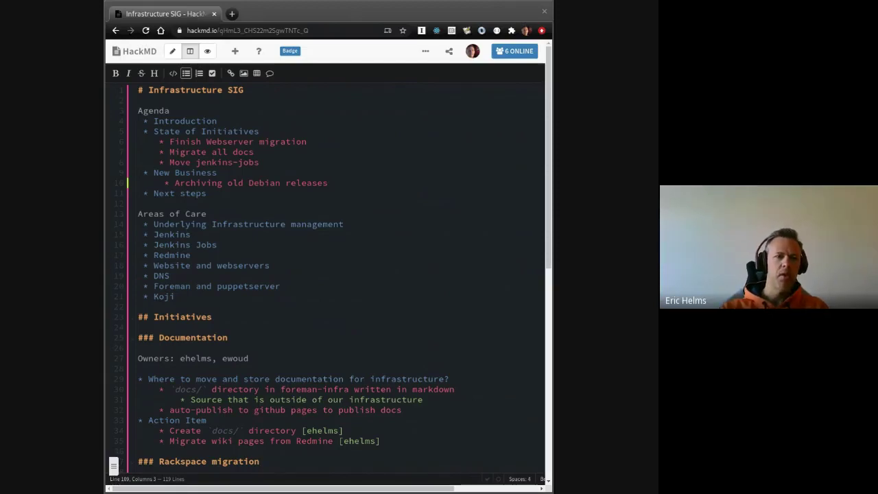
pyautogui.scroll(-1, 350, 323)
pyautogui.scroll(-5, 349, 323)
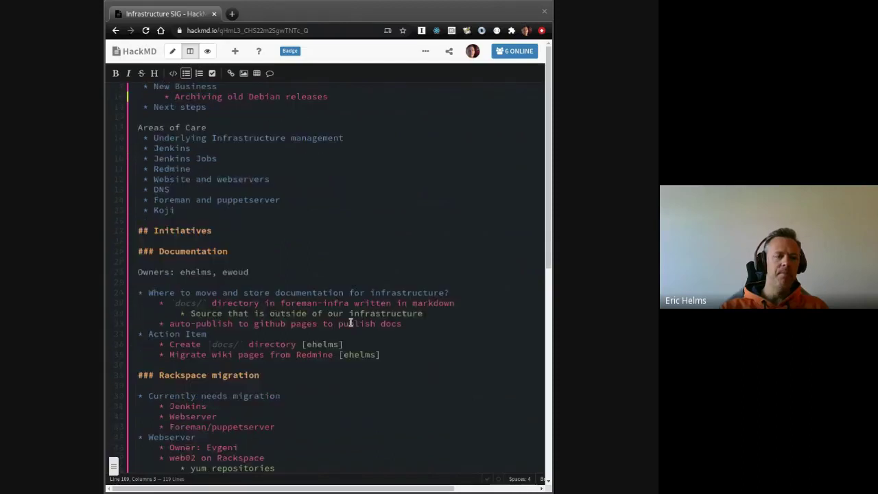
pyautogui.scroll(5, 350, 322)
pyautogui.scroll(-12, 349, 322)
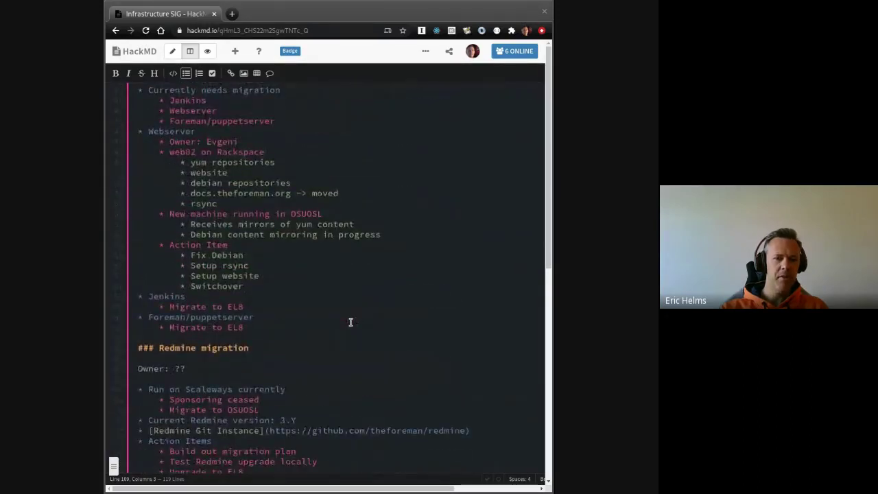
pyautogui.scroll(-8, 349, 322)
pyautogui.scroll(-4, 350, 322)
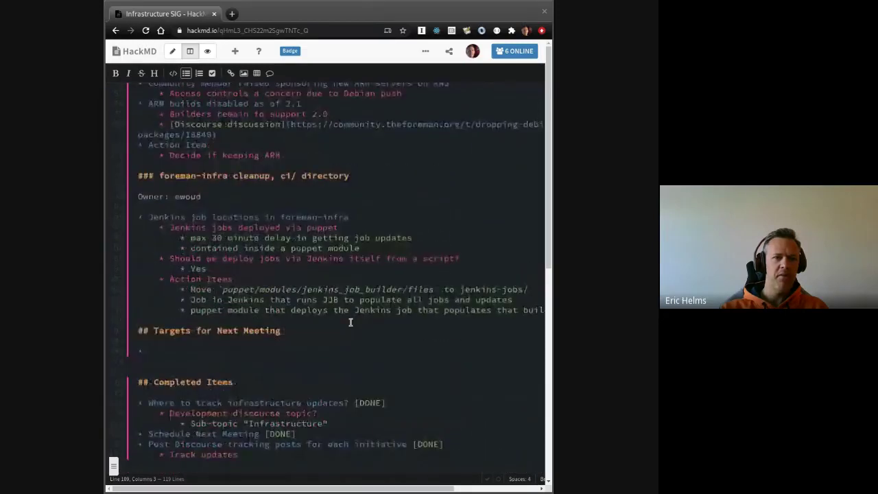
pyautogui.scroll(4, 350, 322)
pyautogui.scroll(12, 350, 323)
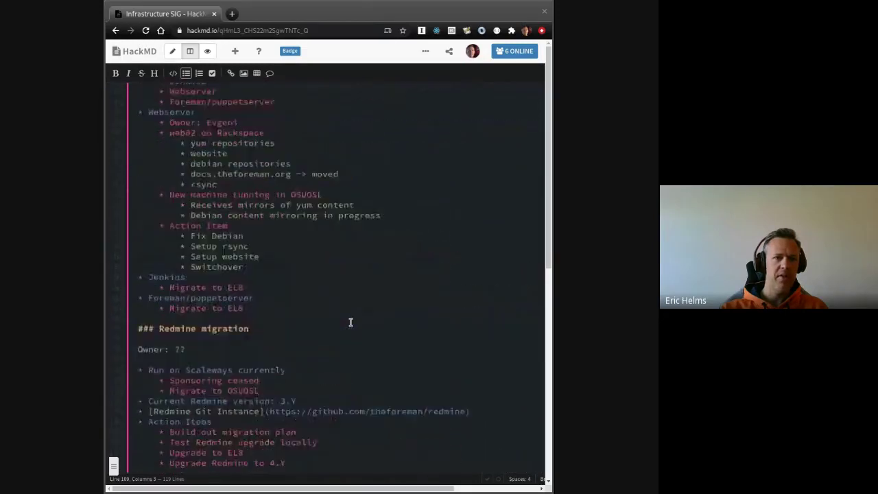
pyautogui.scroll(3, 350, 323)
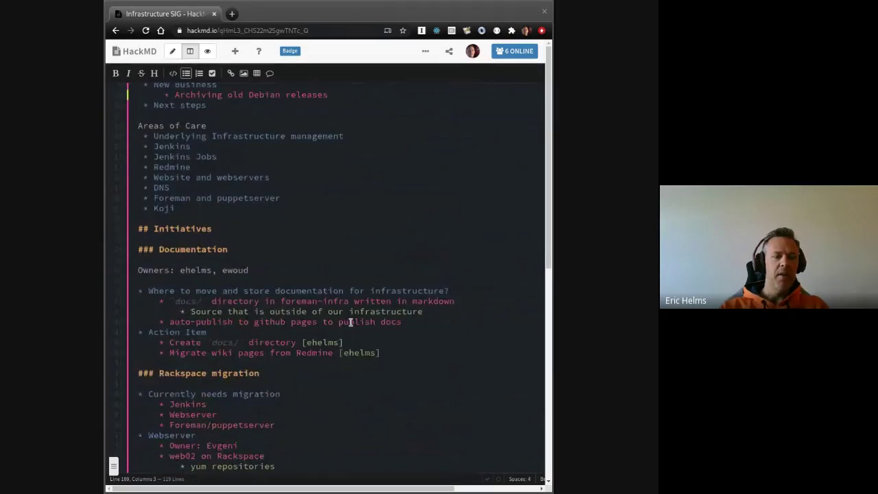
pyautogui.click(259, 219)
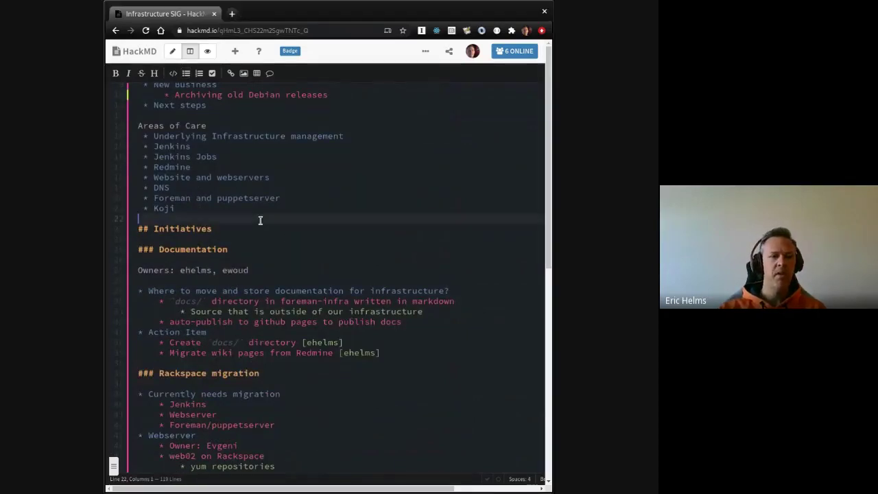
pyautogui.press('Down')
pyautogui.press('End')
pyautogui.press('Return')
pyautogui.press('Return')
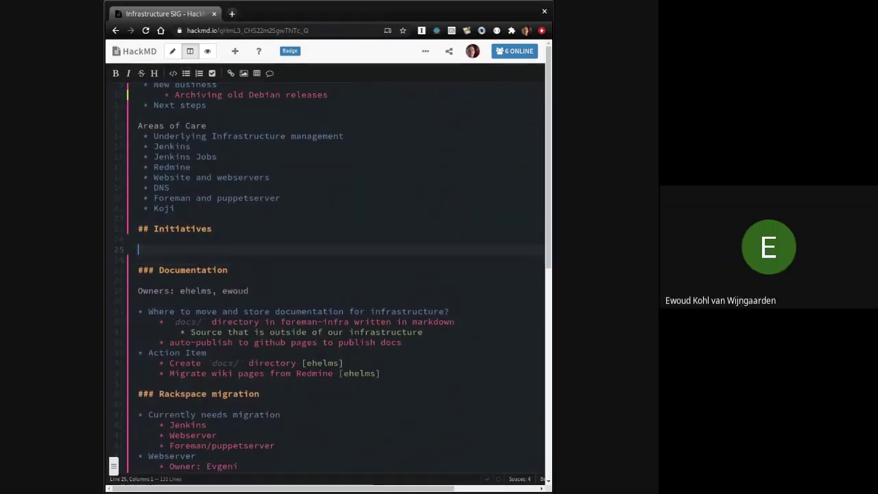
pyautogui.write('##')
pyautogui.press('BackSpace')
pyautogui.press('BackSpace')
pyautogui.press('BackSpace')
pyautogui.press('BackSpace')
# Select the Fix Debian, Setup rsync and Setup website items under Webserver.
pyautogui.scroll(-3, 260, 221)
pyautogui.scroll(-3, 260, 221)
pyautogui.click(325, 256)
pyautogui.scroll(-3, 325, 255)
pyautogui.scroll(2, 326, 257)
pyautogui.click(328, 315)
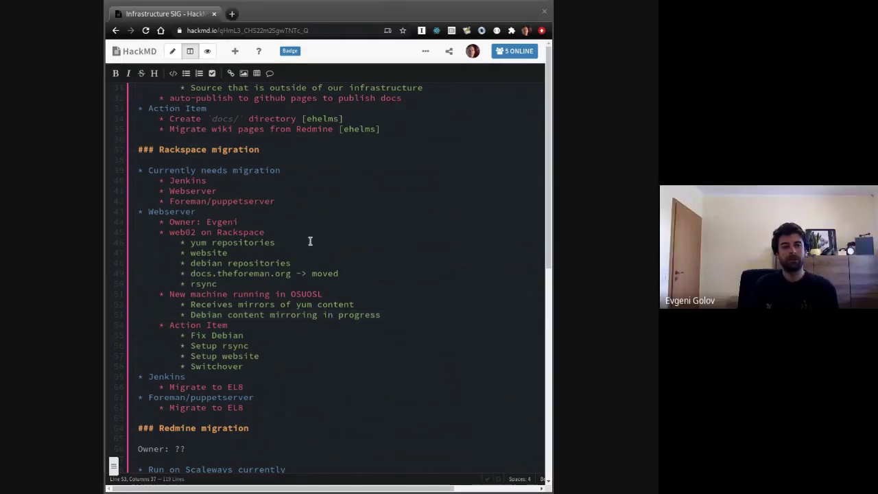
pyautogui.click(255, 212)
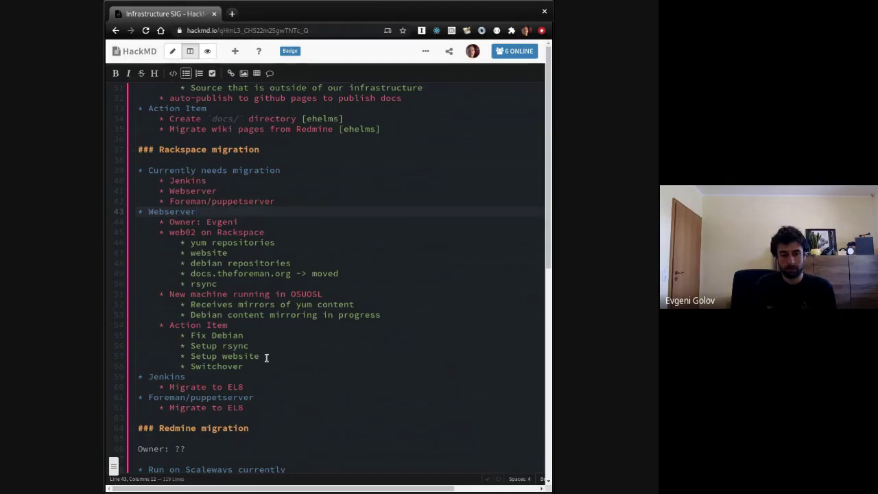
pyautogui.moveTo(266, 357); pyautogui.dragTo(114, 342)
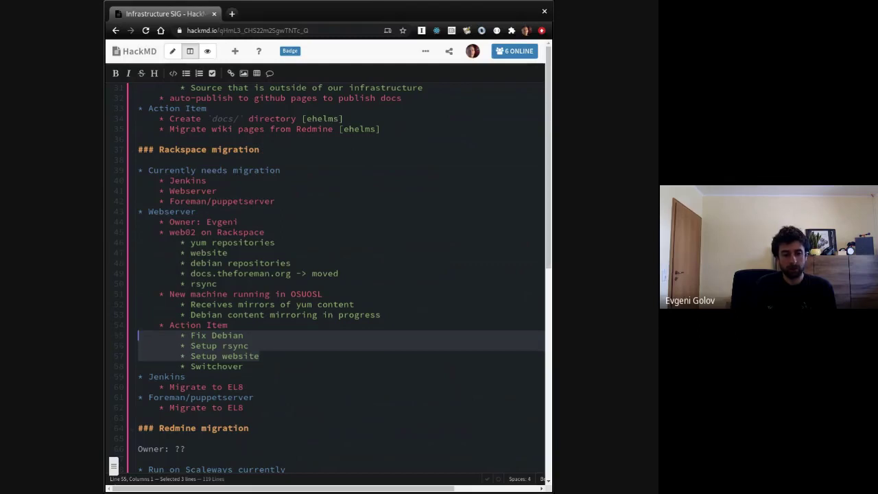
# Replace the three selected Webserver items with a '* Final sync of content' bullet.
pyautogui.press('BackSpace')
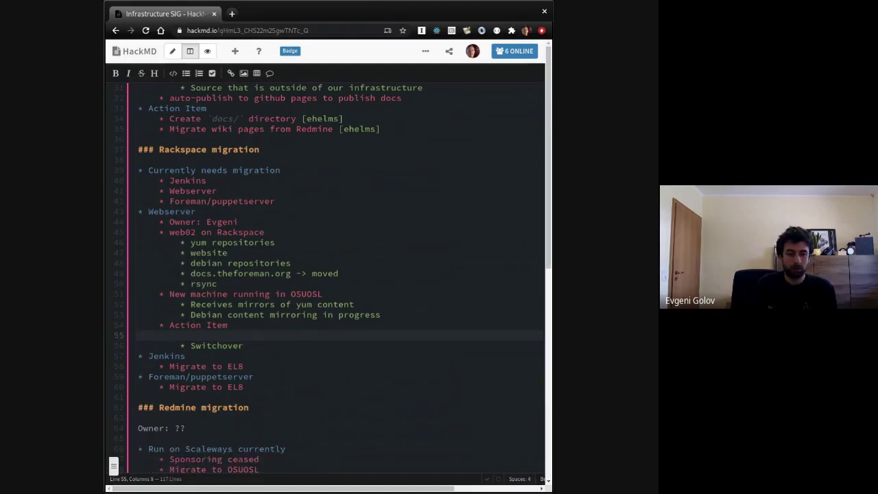
pyautogui.write('* ')
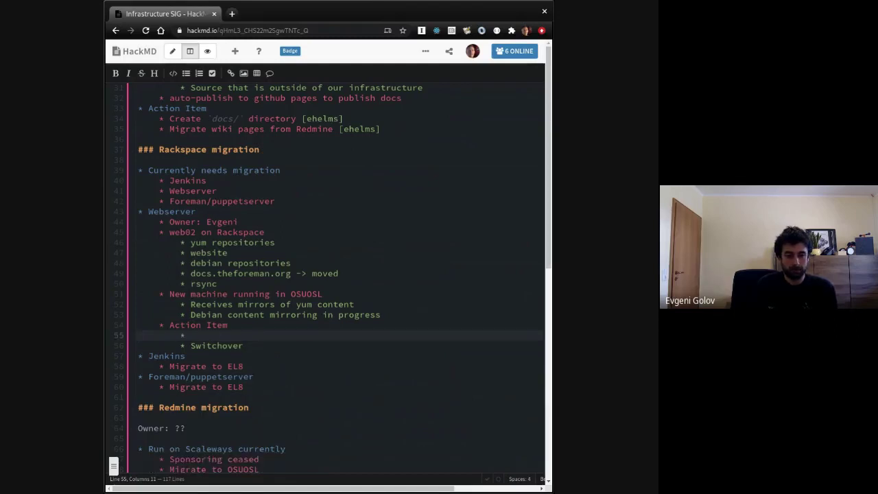
pyautogui.write('Final sync of content')
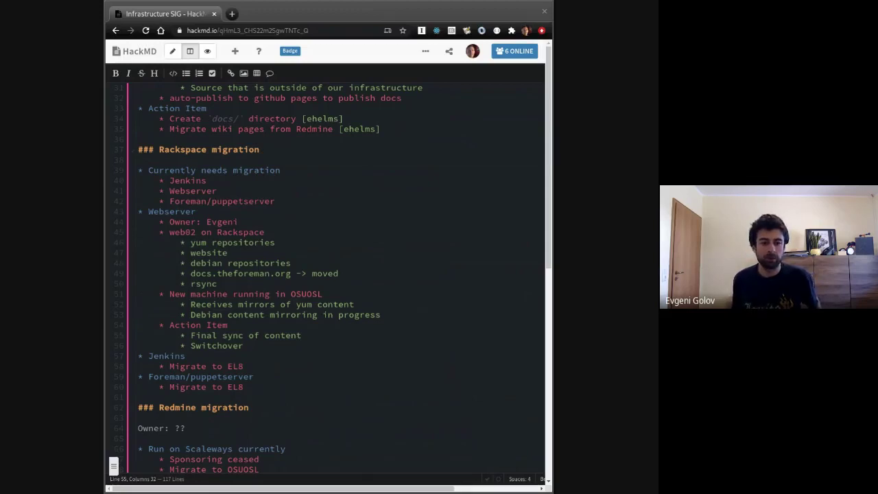
# Nest a 'Target Date: 9/28 - EMEA morning' sub-bullet under Switchover.
pyautogui.click(275, 345)
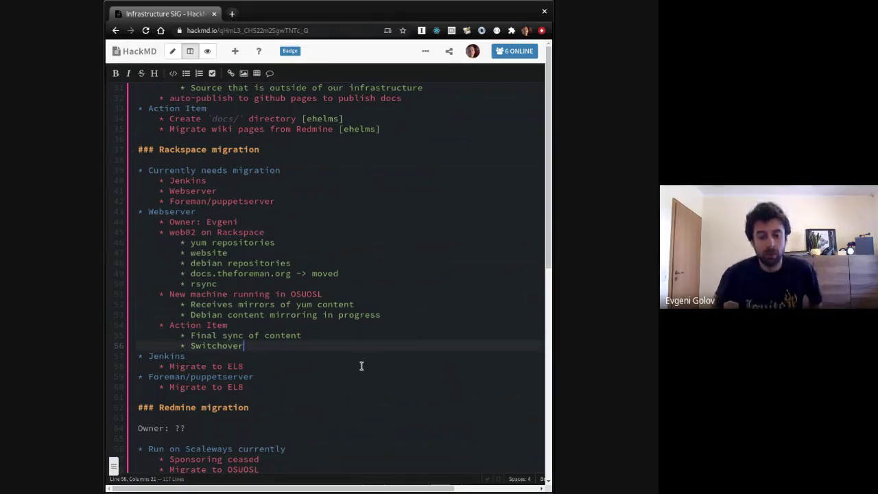
pyautogui.press('Return')
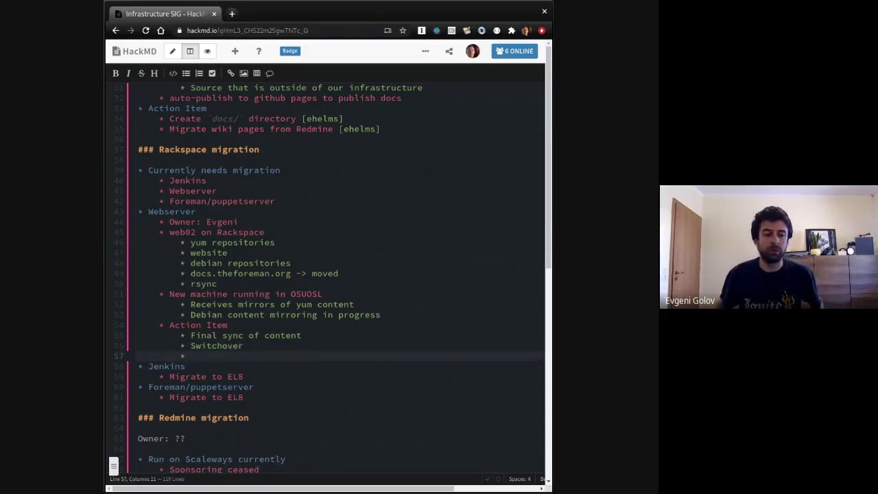
pyautogui.press('Tab')
pyautogui.write('Target Date:')
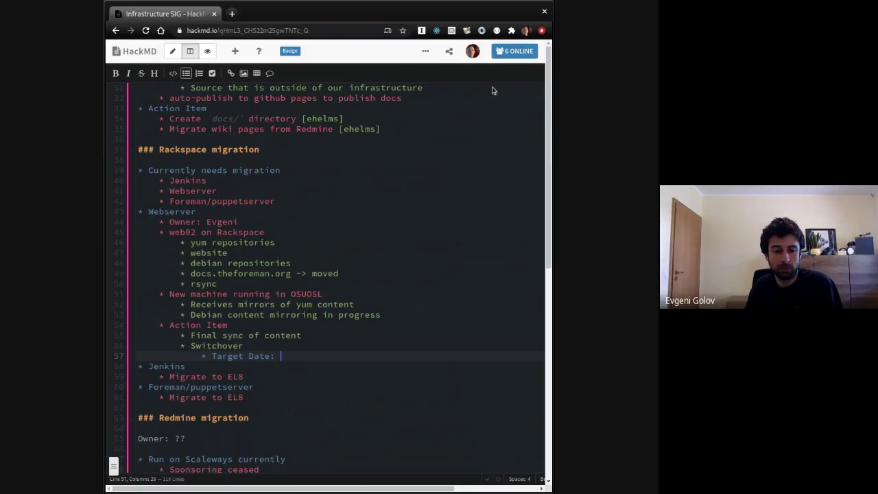
pyautogui.write('9/28')
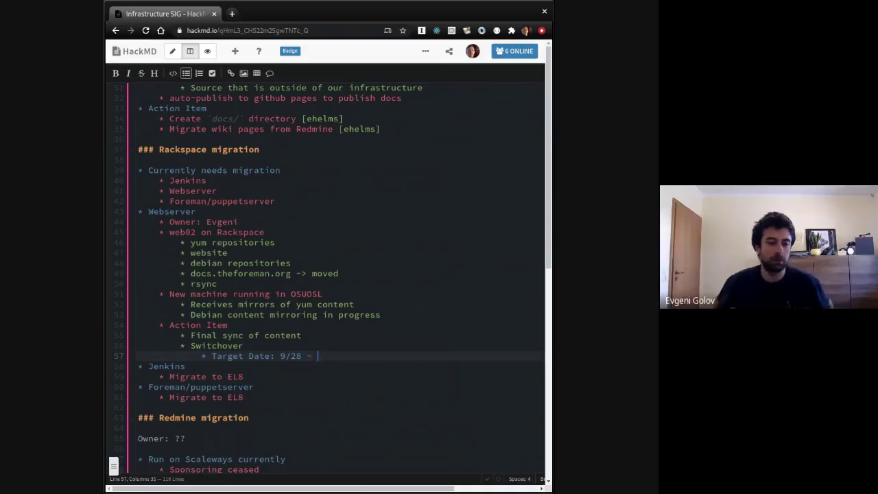
pyautogui.write('- EMEA mornin')
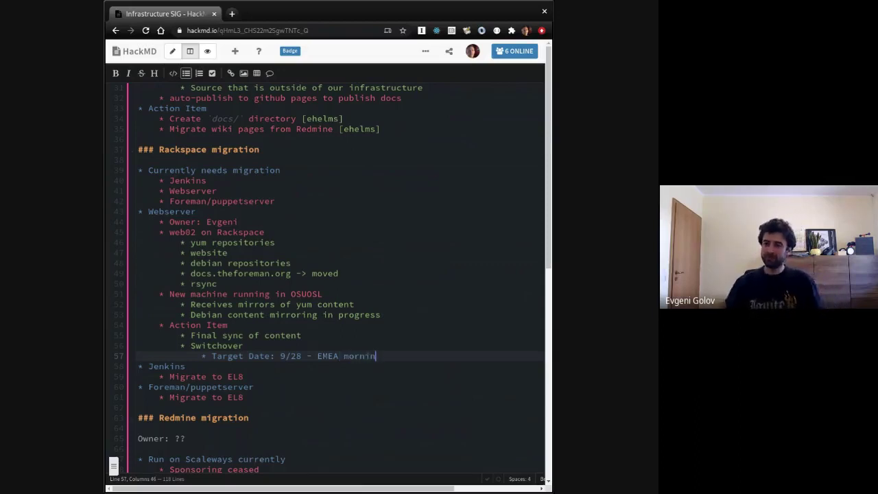
pyautogui.write('g')
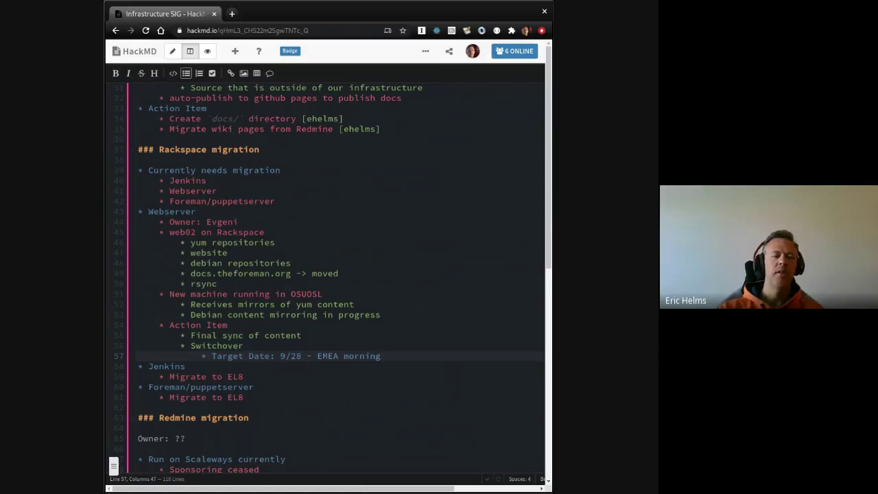
pyautogui.scroll(10, 334, 351)
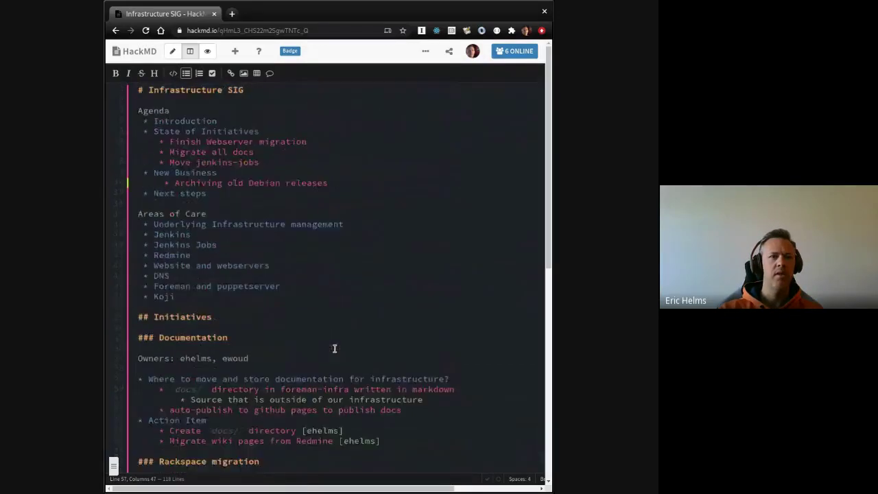
pyautogui.scroll(-8, 334, 349)
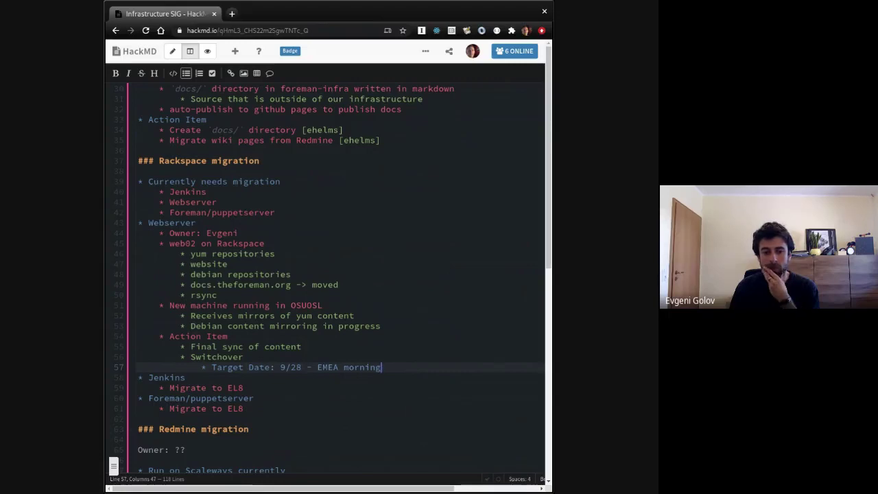
# Add a Shutdown web02 action item with a nested 'Target Date: 9/29' line.
pyautogui.press('Return')
pyautogui.hotkey('shift', 'Tab')
pyautogui.write('Shutdown web02')
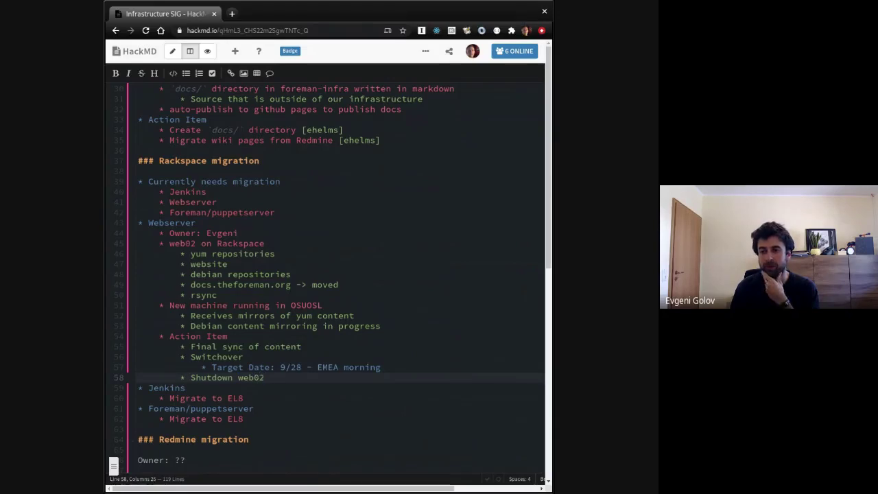
pyautogui.press('Return')
pyautogui.press('Tab')
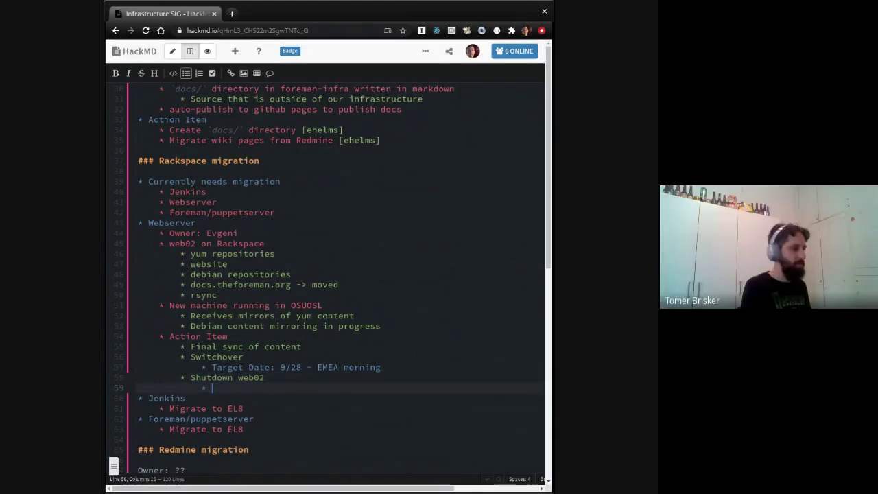
pyautogui.write('Target D')
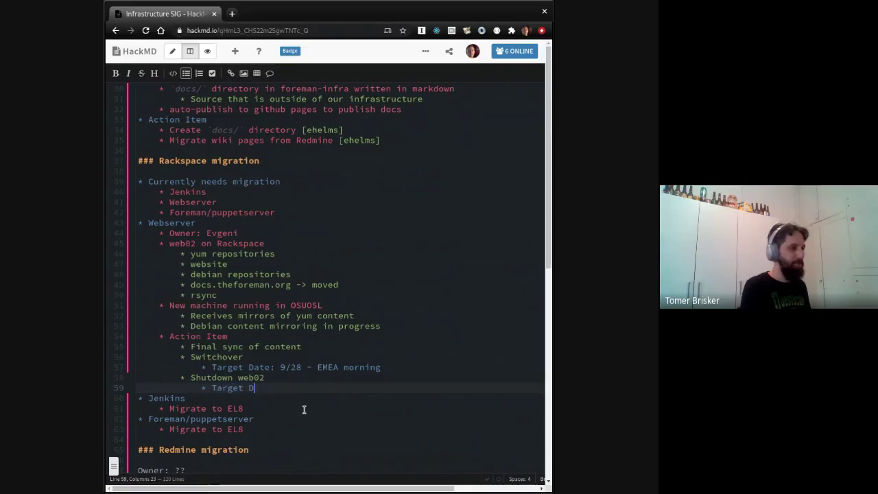
pyautogui.write('ate:')
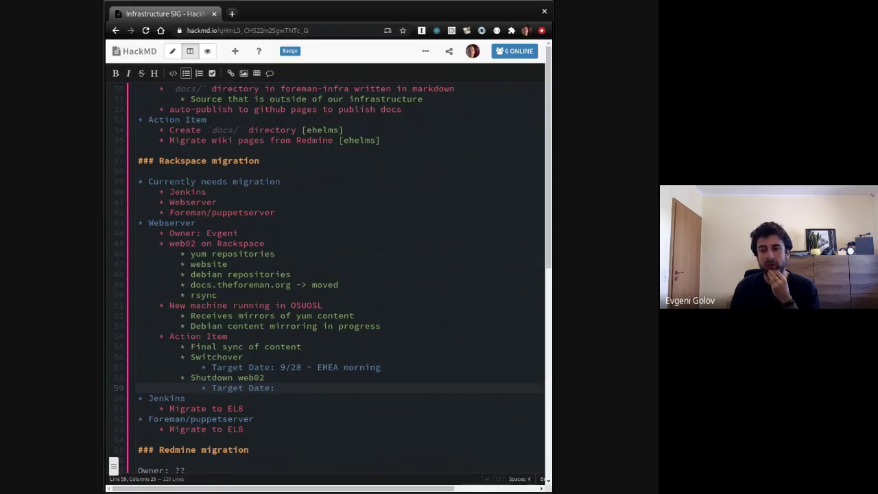
pyautogui.write('9/29')
# Add a Destroy action item with a nested 'Taget Date: 10/5' line.
pyautogui.press('Return')
pyautogui.hotkey('shift', 'Tab')
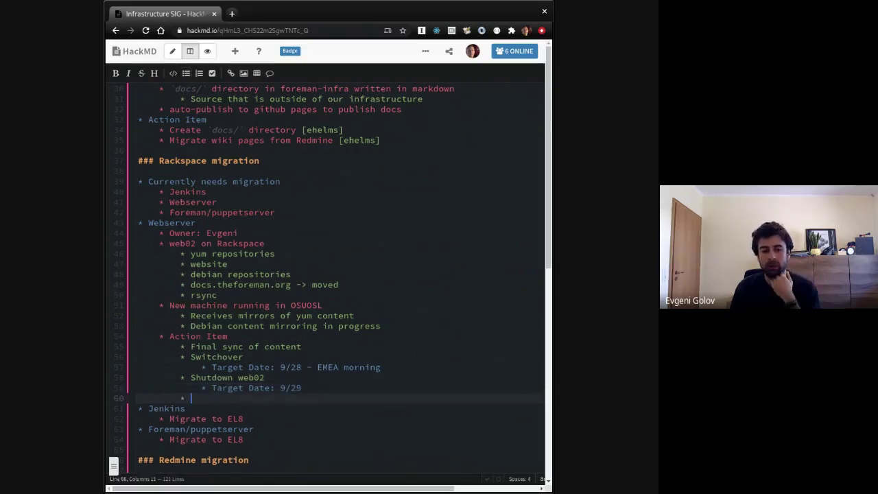
pyautogui.write('Destroy')
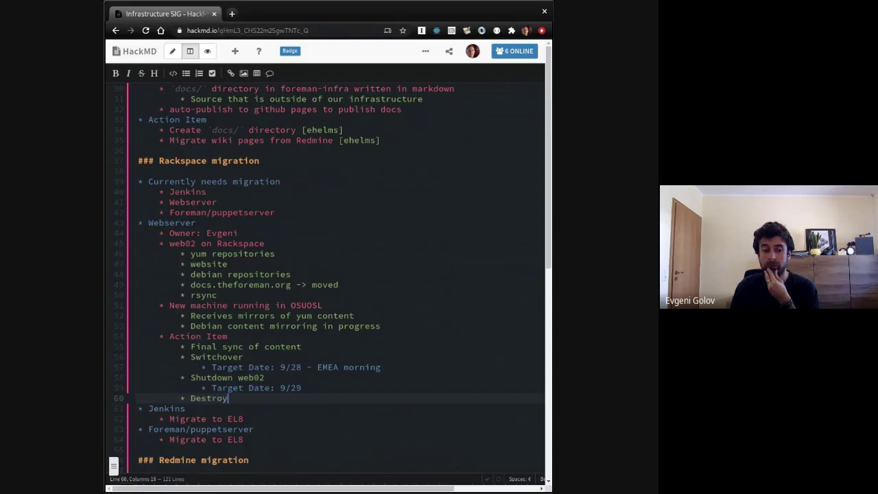
pyautogui.press('Return')
pyautogui.press('Tab')
pyautogui.write('Taget Date:')
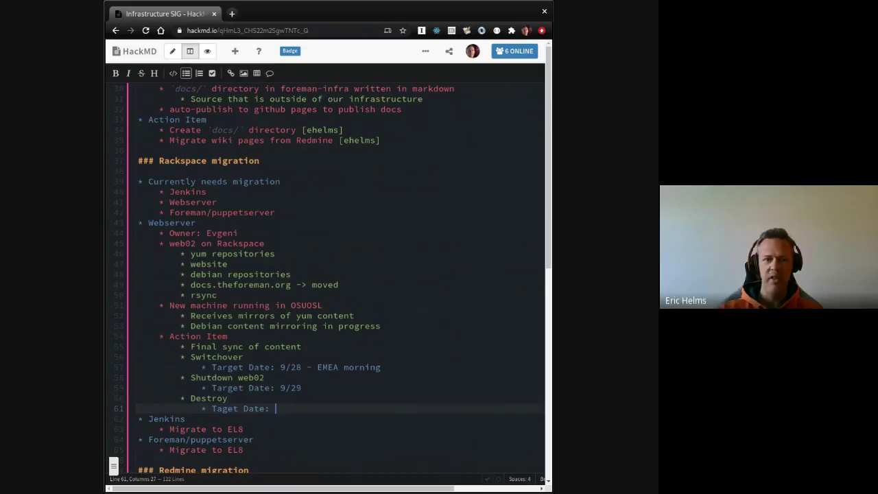
pyautogui.write('10/5')
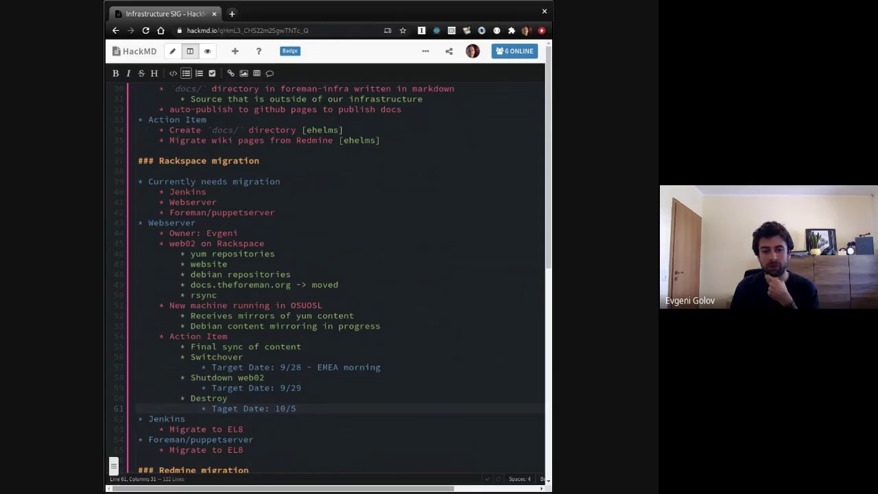
# Nest a 'Copy over' sub-item for a team member's homedir under Final sync of content.
pyautogui.press('Up')
pyautogui.press('Up')
pyautogui.press('Up')
pyautogui.press('Up')
pyautogui.press('Up')
pyautogui.press('Up')
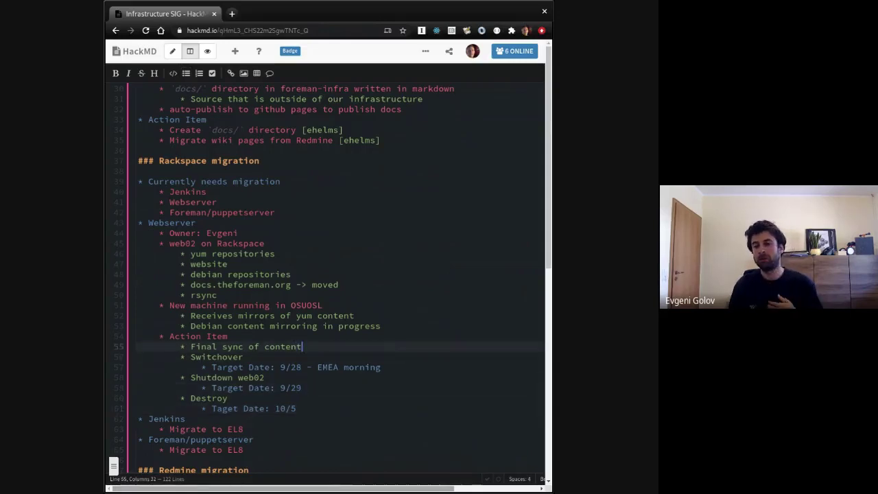
pyautogui.press('Return')
pyautogui.press('Tab')
pyautogui.write("Copy over Tomer's homedi")
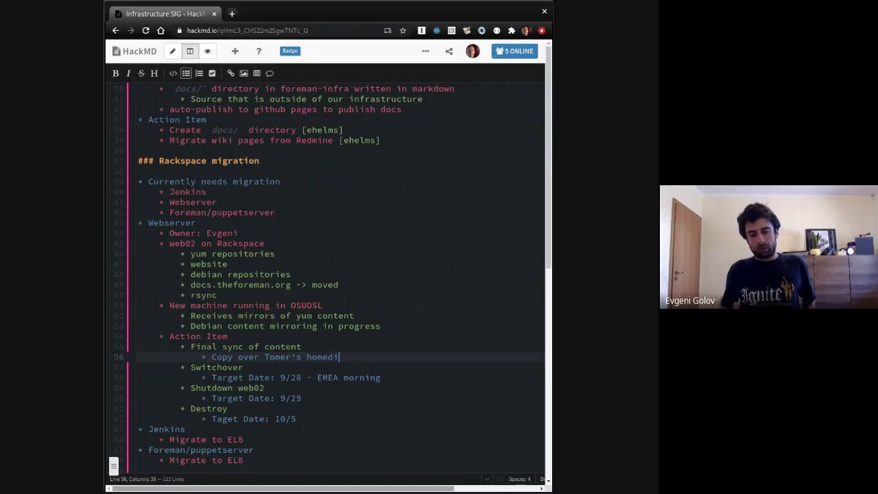
pyautogui.write('r')
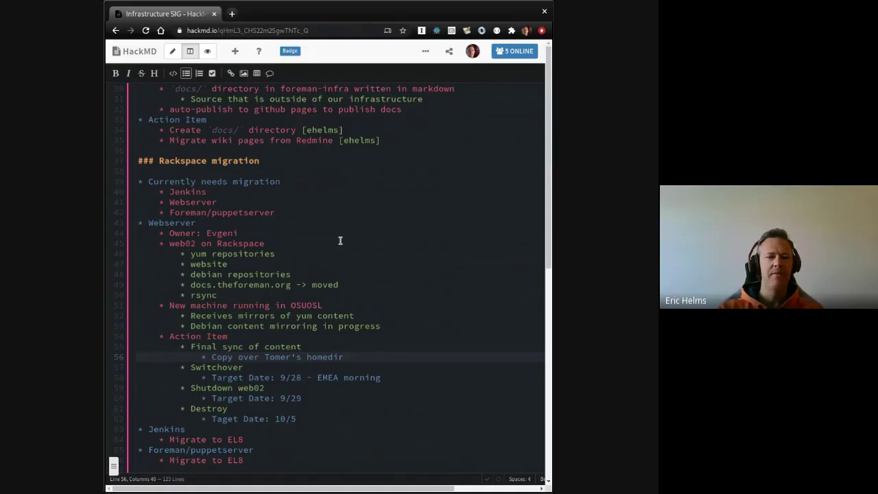
pyautogui.scroll(5, 340, 240)
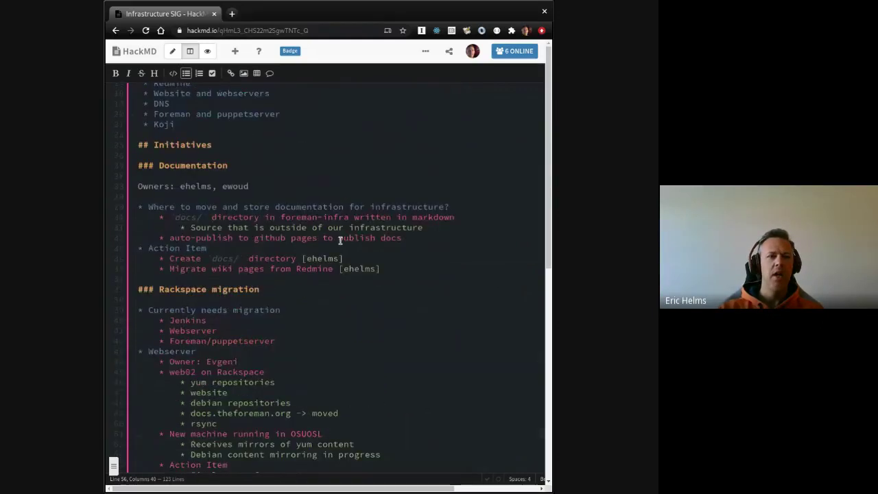
pyautogui.scroll(5, 339, 240)
pyautogui.scroll(-6, 340, 240)
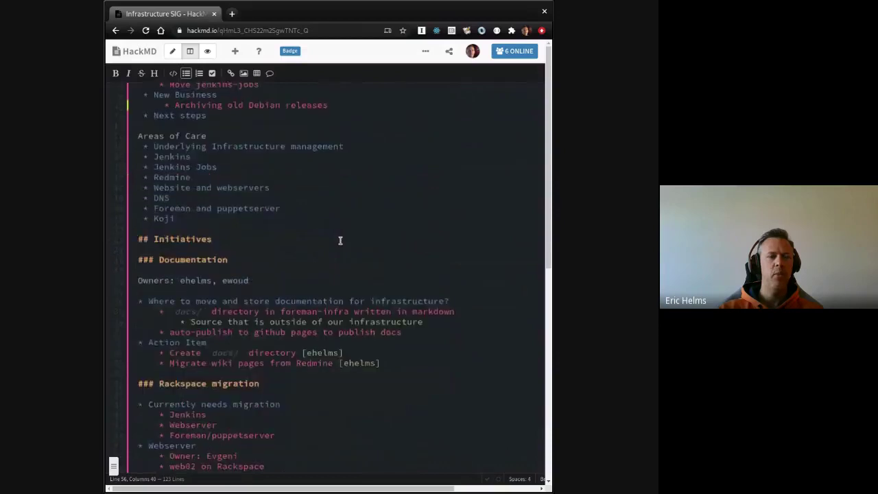
pyautogui.scroll(-2, 339, 240)
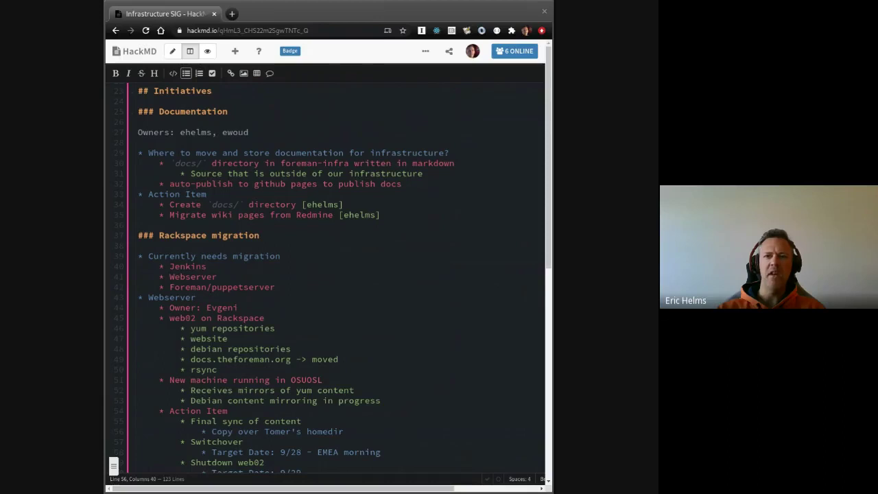
# Add a 'Reviews' item linked to the foreman-infra open Documentation pull requests.
pyautogui.click(409, 214)
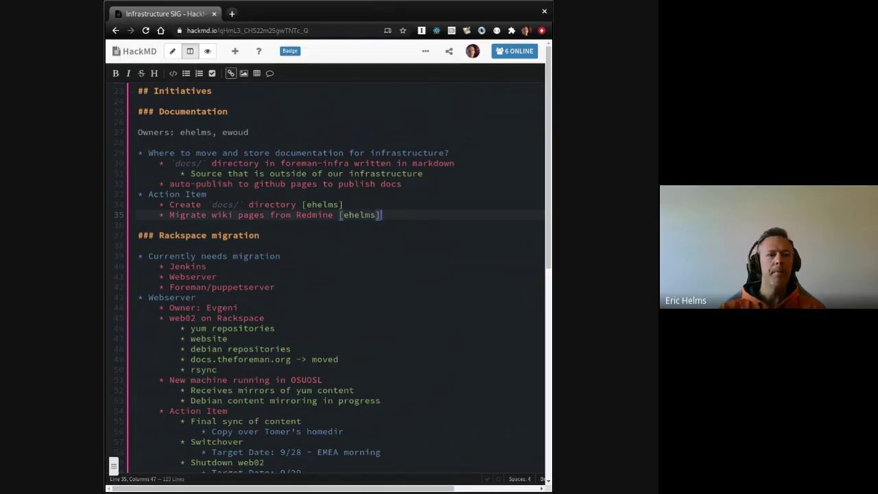
pyautogui.press('Return')
pyautogui.write('Reviews')
pyautogui.click(411, 216)
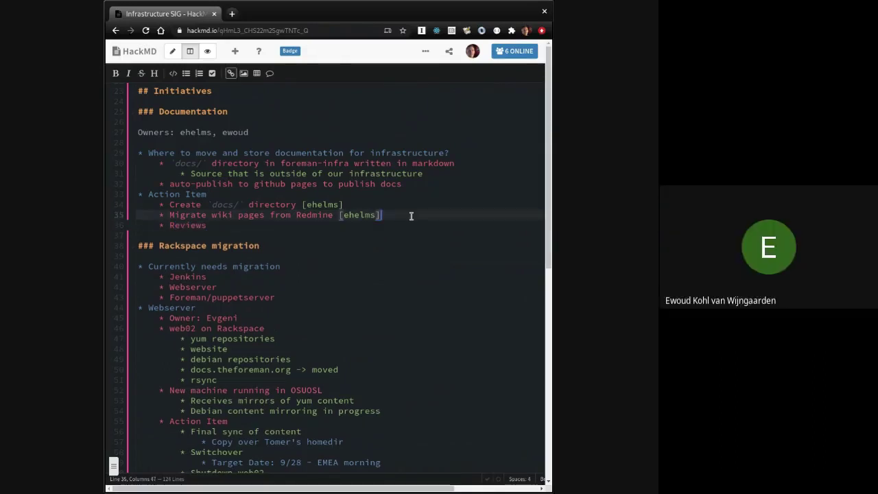
pyautogui.press('Down')
pyautogui.hotkey('ctrl', 'shift', 'Left')
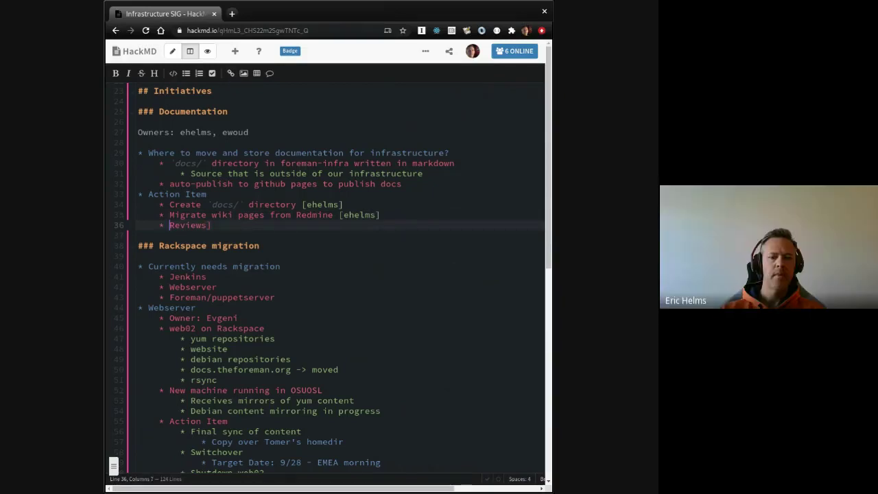
pyautogui.write('[')
pyautogui.press('End')
pyautogui.write('(')
pyautogui.write('https://github.com/theforeman/foreman-infra/pulls?q=is%3Aopen+is%3Apr+label%3ADocumentation')
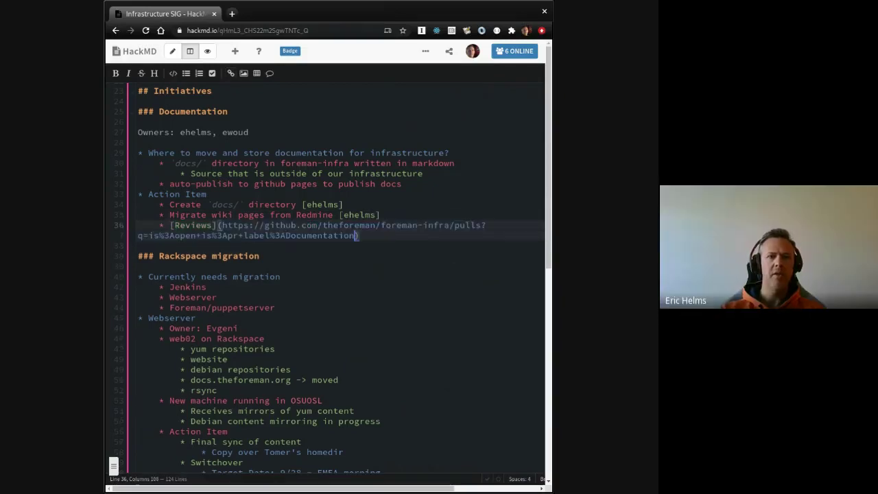
pyautogui.press('End')
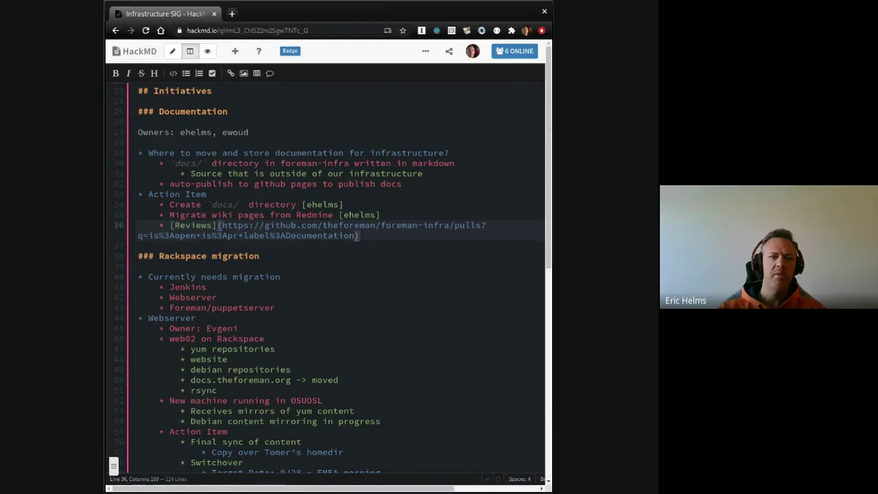
pyautogui.scroll(3, 298, 235)
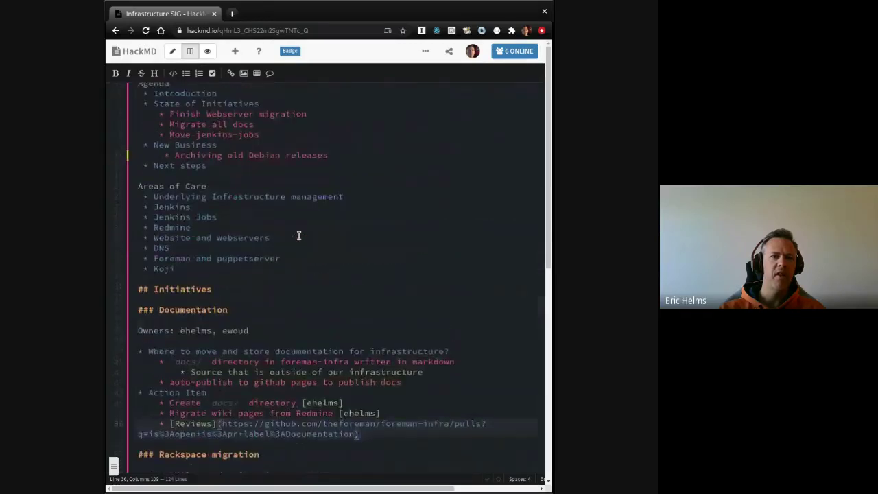
pyautogui.scroll(1, 298, 235)
pyautogui.scroll(-4, 299, 235)
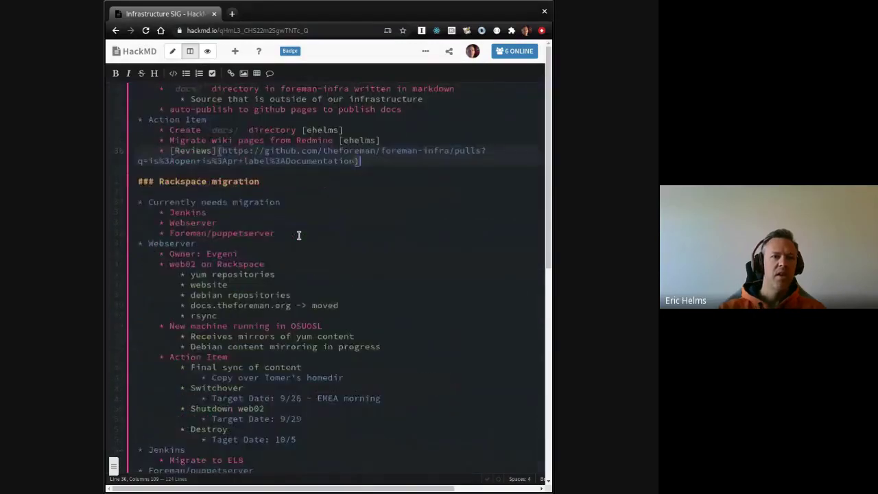
pyautogui.scroll(-3, 298, 235)
pyautogui.scroll(-2, 298, 235)
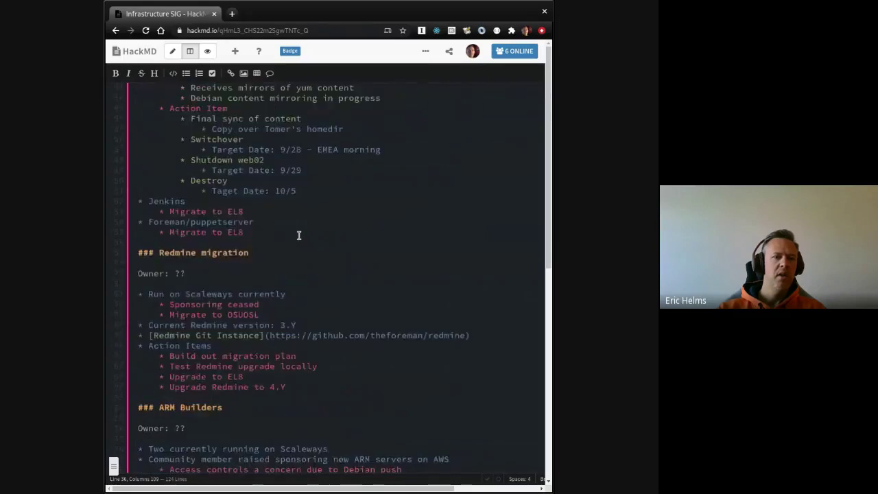
pyautogui.scroll(-5, 299, 235)
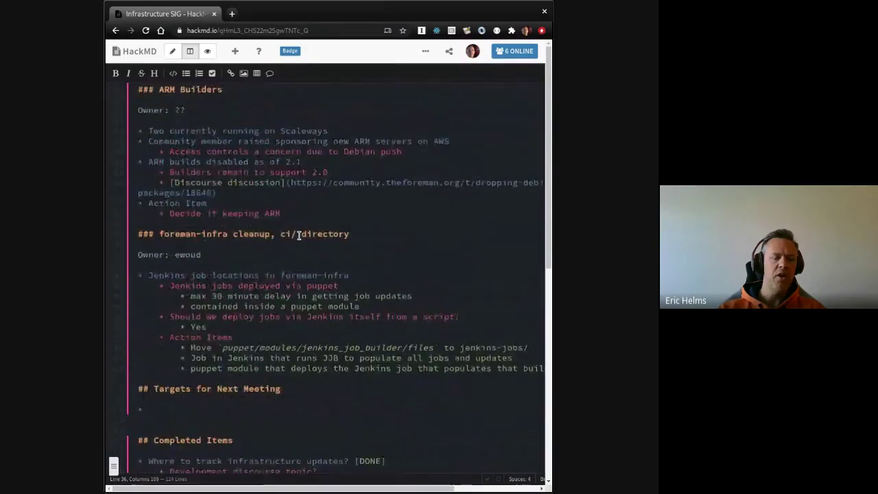
pyautogui.scroll(-2, 299, 235)
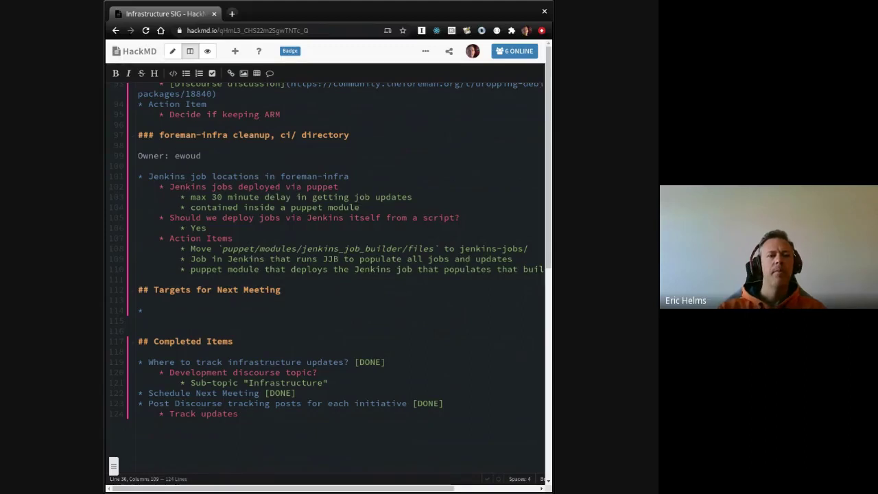
pyautogui.scroll(5, 299, 235)
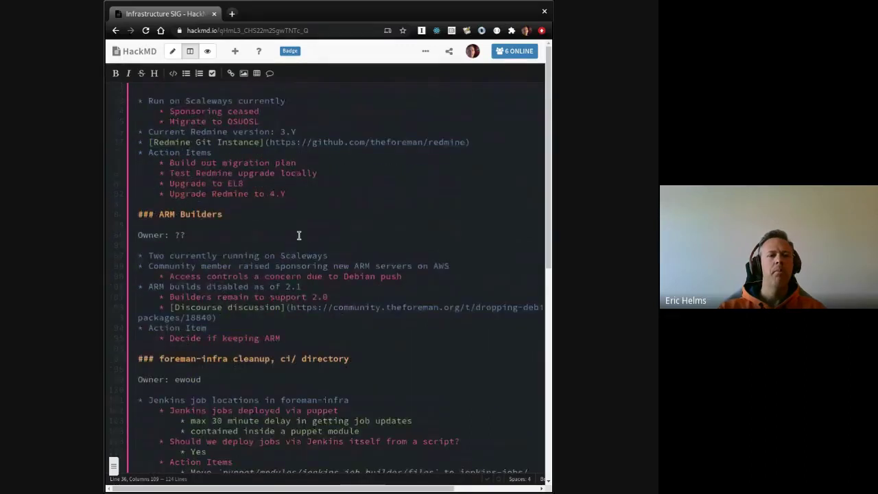
pyautogui.scroll(8, 298, 235)
pyautogui.scroll(-7, 299, 235)
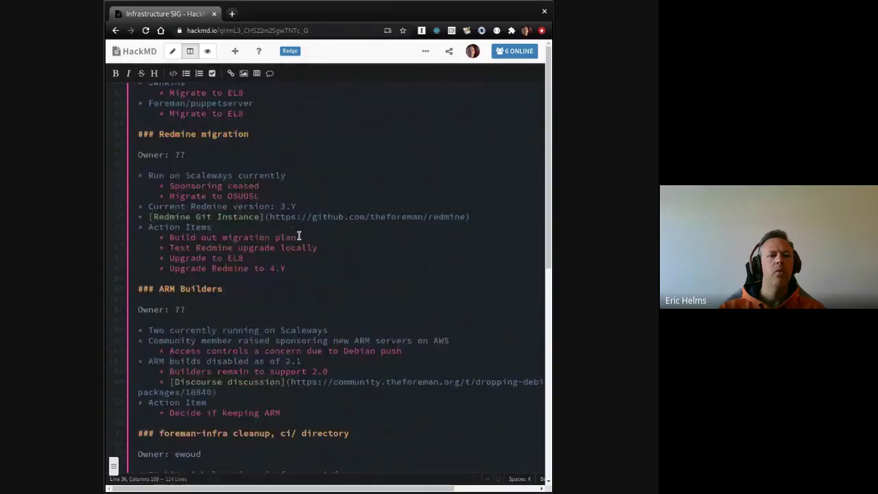
pyautogui.scroll(12, 299, 235)
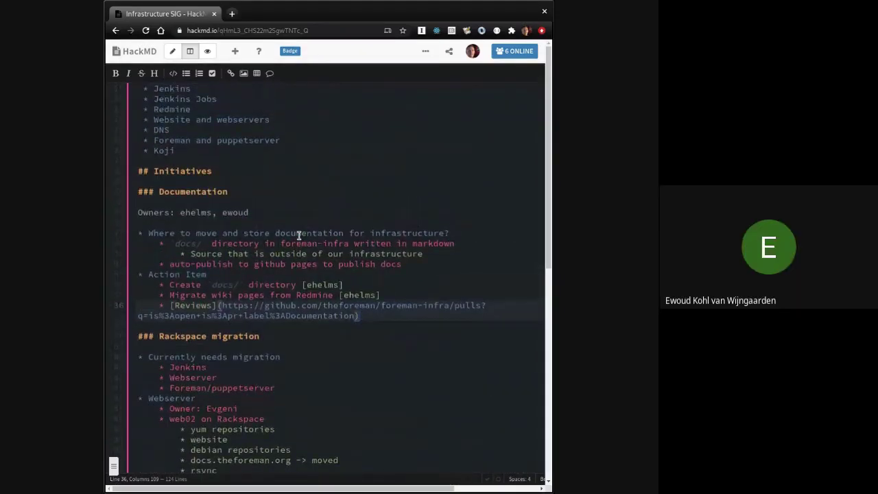
pyautogui.scroll(2, 298, 235)
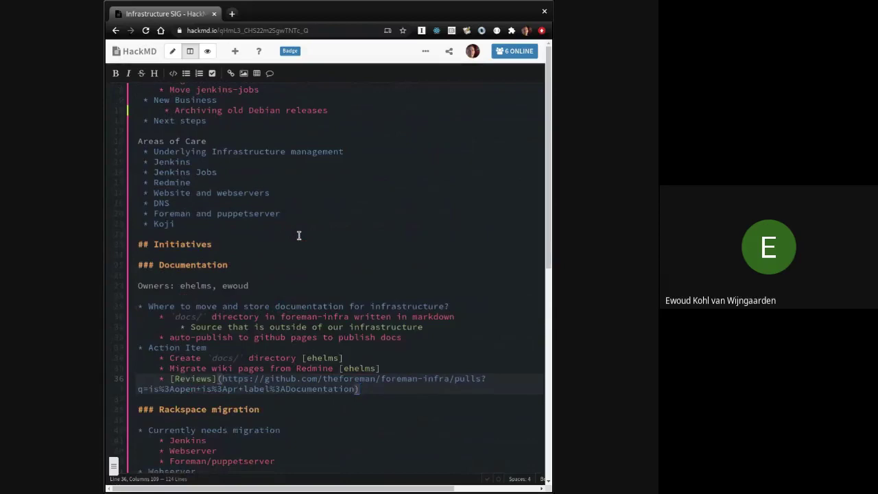
pyautogui.scroll(-20, 298, 235)
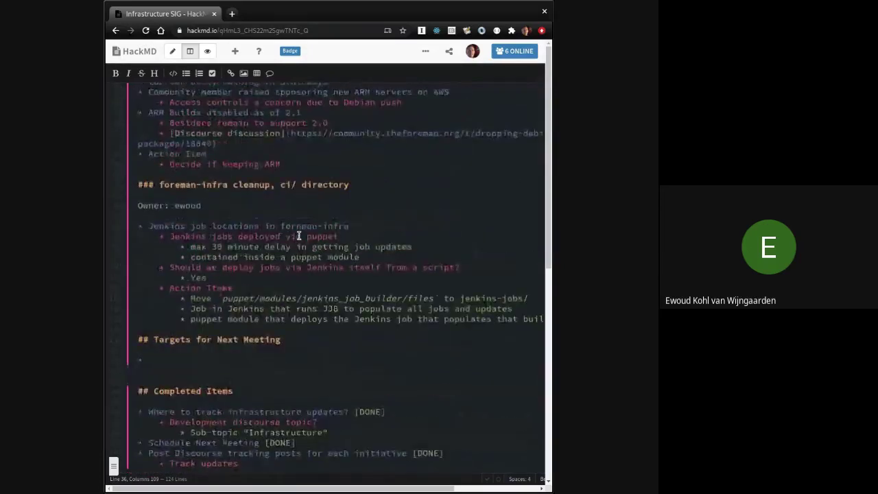
pyautogui.scroll(-3, 299, 235)
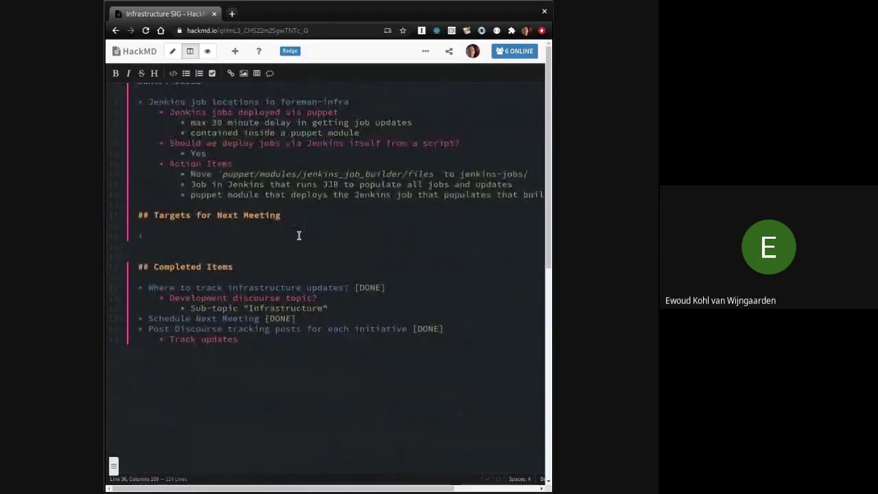
pyautogui.scroll(3, 299, 235)
pyautogui.scroll(20, 298, 236)
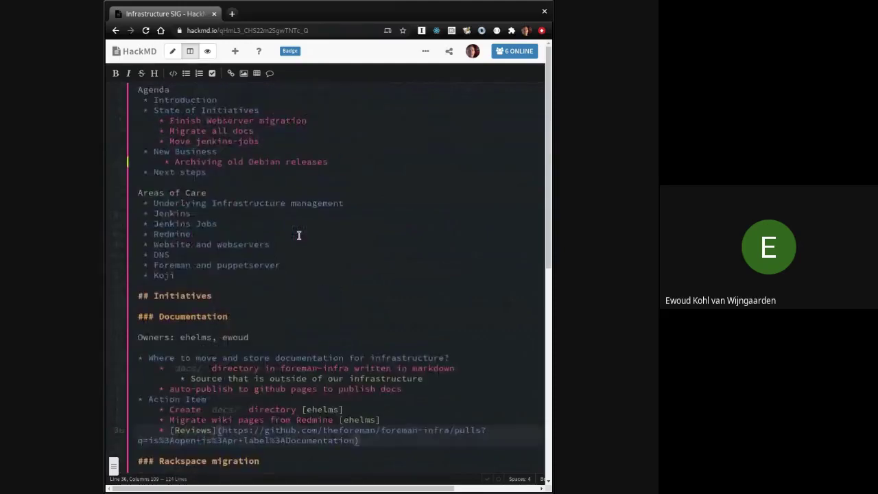
pyautogui.scroll(1, 299, 235)
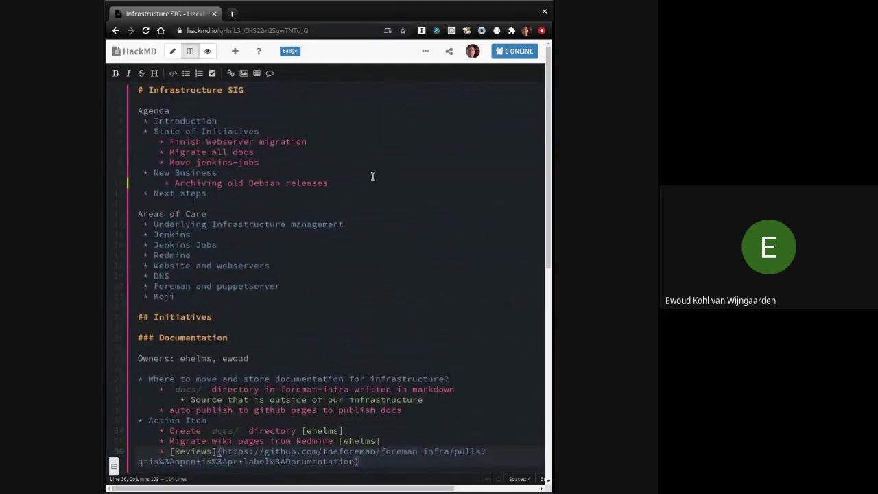
# Add 'Use of Jenkinsfiles' under New Business, below Archiving old Debian releases.
pyautogui.click(354, 183)
pyautogui.press('Return')
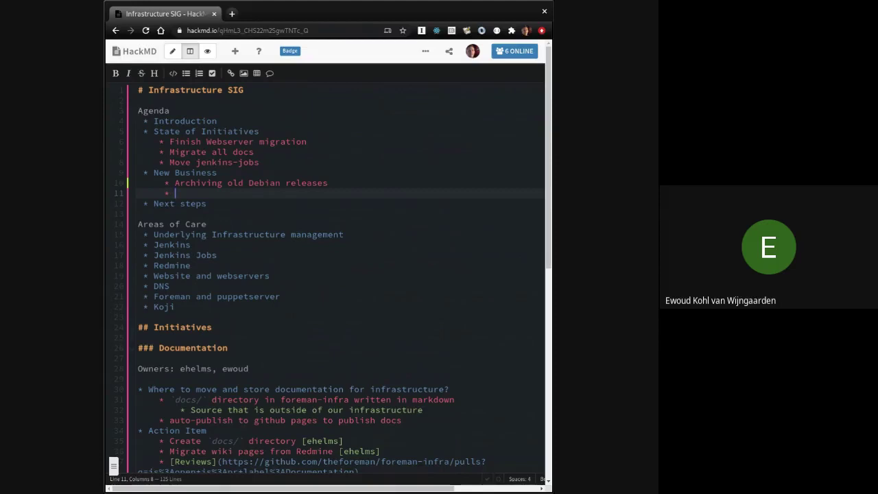
pyautogui.write('Use of Jenkinsf')
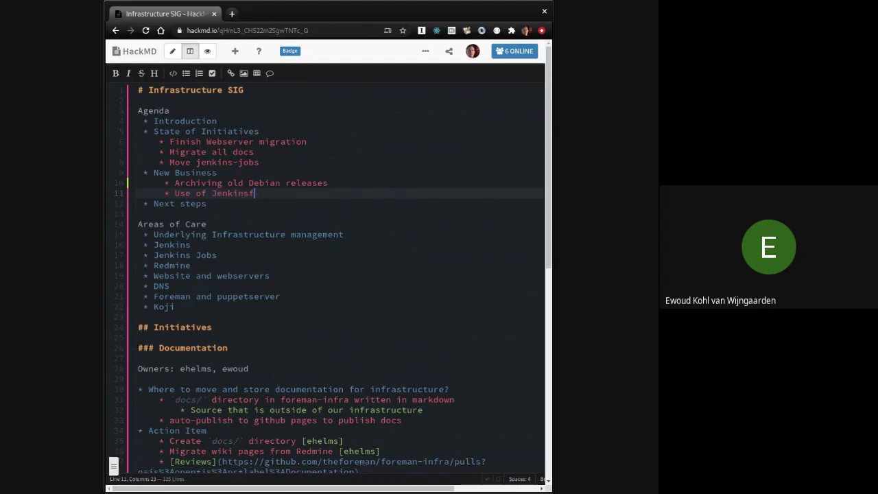
pyautogui.write('iles')
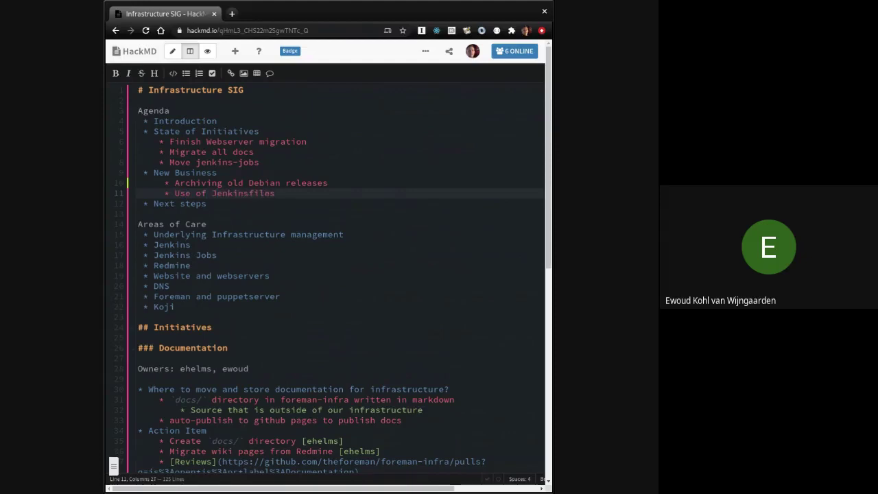
# Add a '### Use of Jenkinsfiles' heading with a bullet about projects building their own Jenkins jobs.
pyautogui.scroll(-20, 292, 194)
pyautogui.scroll(-2, 292, 195)
pyautogui.scroll(3, 293, 195)
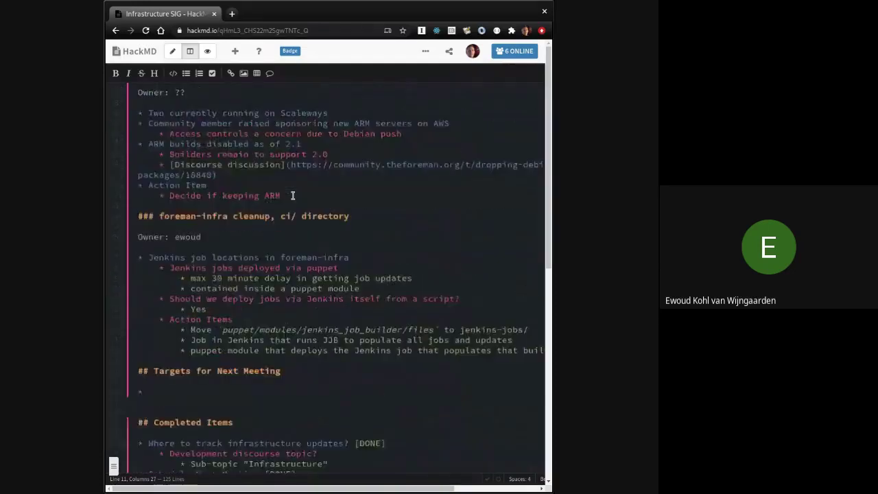
pyautogui.scroll(-2, 293, 195)
pyautogui.click(180, 287)
pyautogui.press('Return')
pyautogui.press('Return')
pyautogui.press('Up')
pyautogui.write('#')
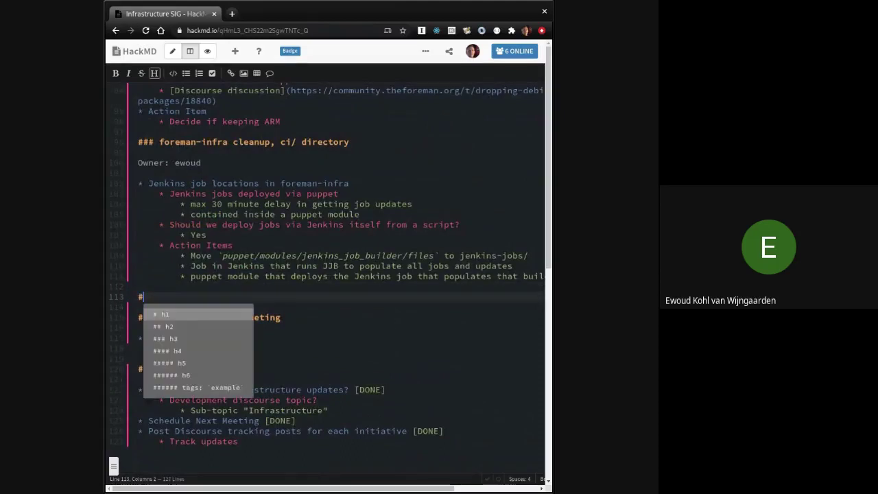
pyautogui.write('## Use of ')
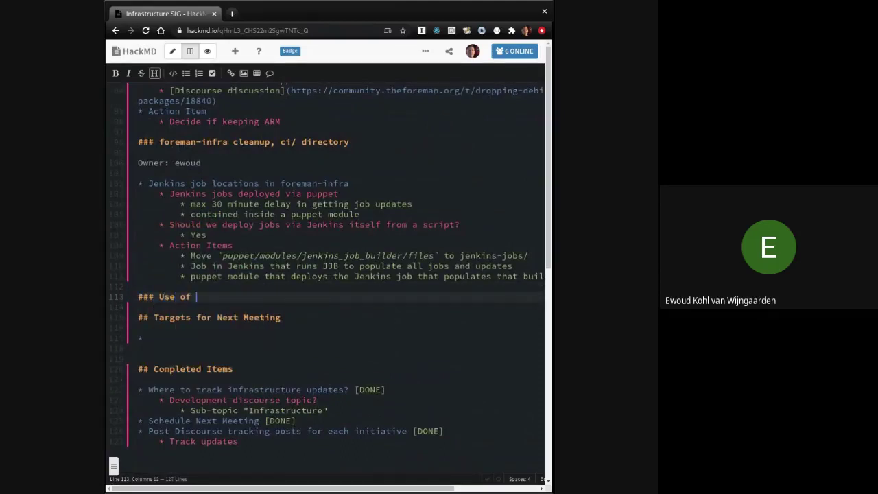
pyautogui.write('Jenkinsfiles')
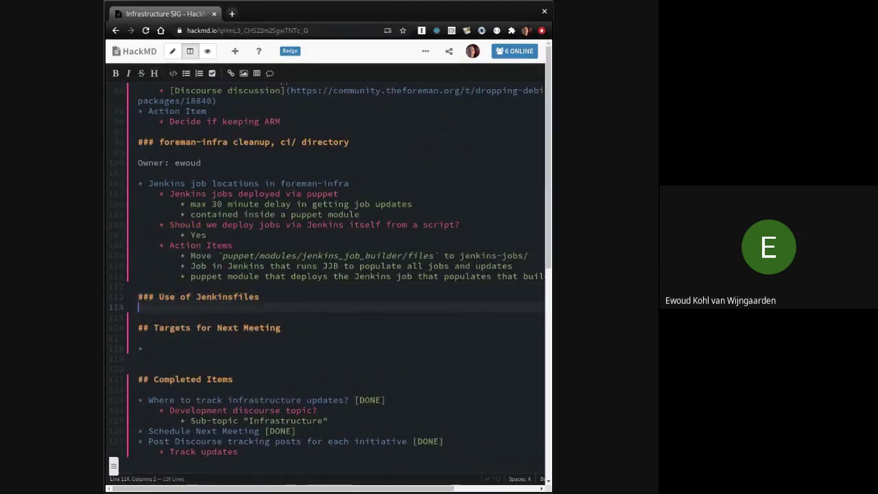
pyautogui.press('Return')
pyautogui.press('Return')
pyautogui.write('* Giving projects control of building their own Jenkins jobs through a `Jenkin')
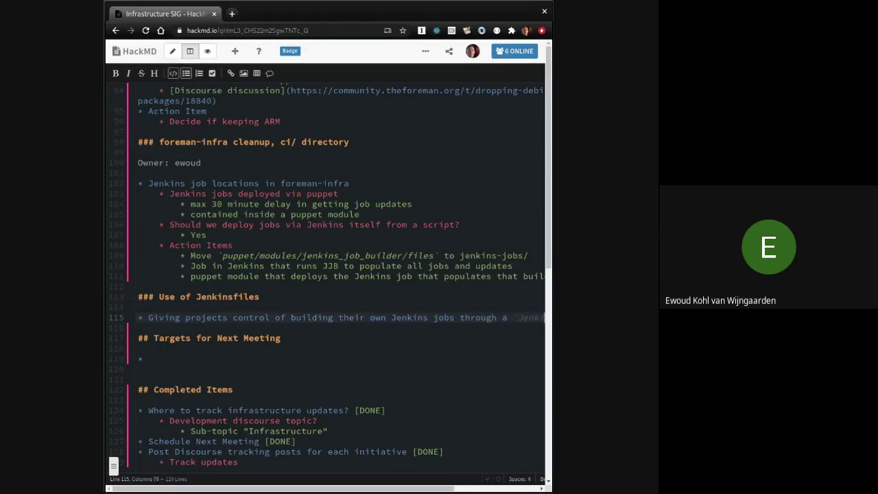
pyautogui.write('sfile')
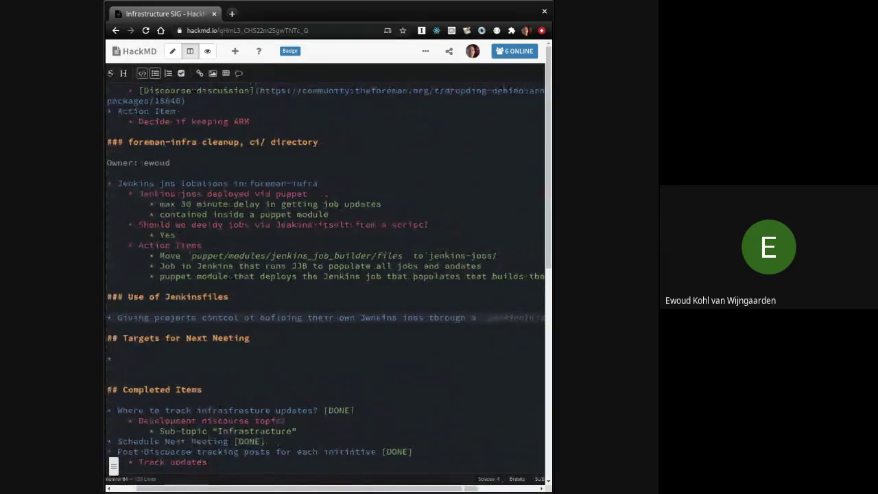
pyautogui.write('` in the repository')
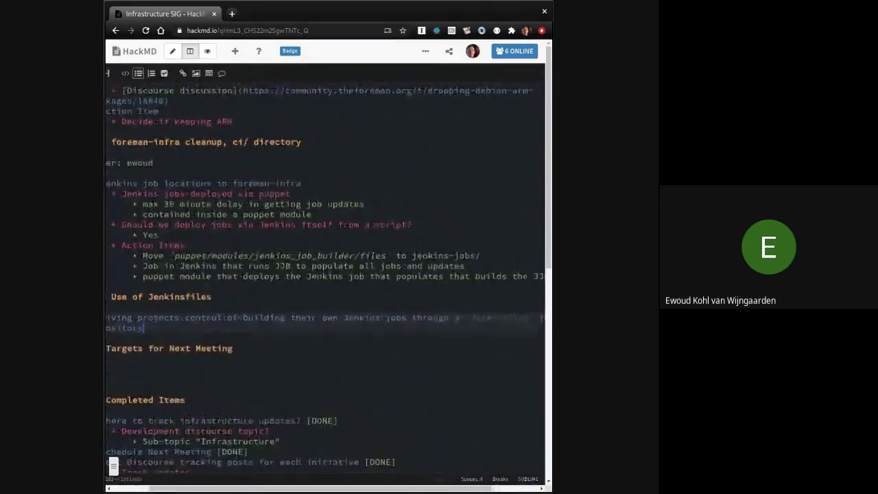
# Add a 'Discussion' bullet linking to the pasted discussion URL.
pyautogui.press('Return')
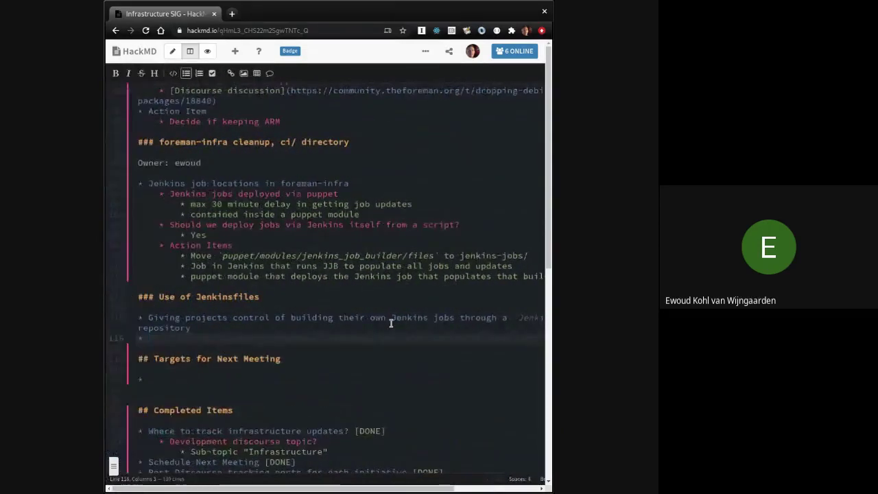
pyautogui.write('[Discussion')
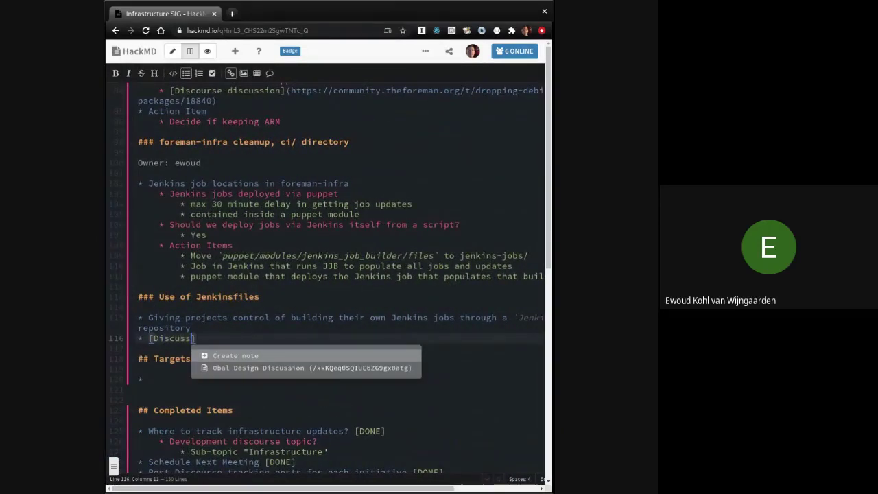
pyautogui.write(']')
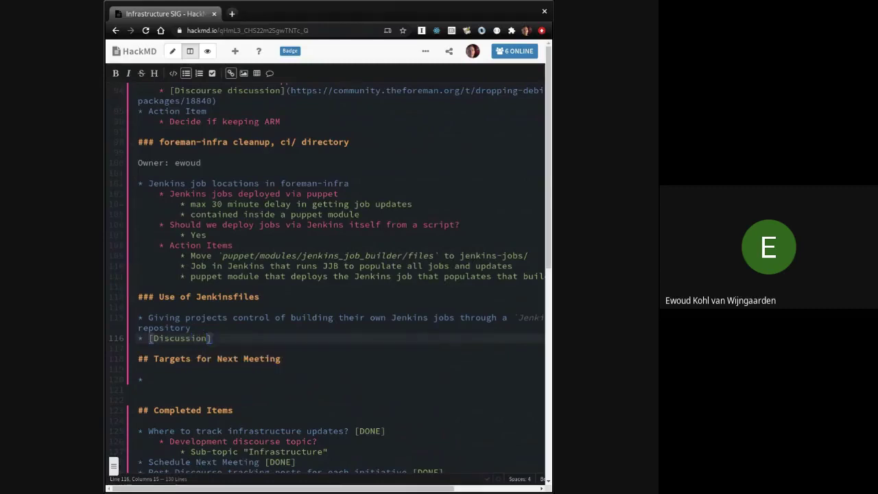
pyautogui.write('(')
pyautogui.hotkey('alt', 'Tab')
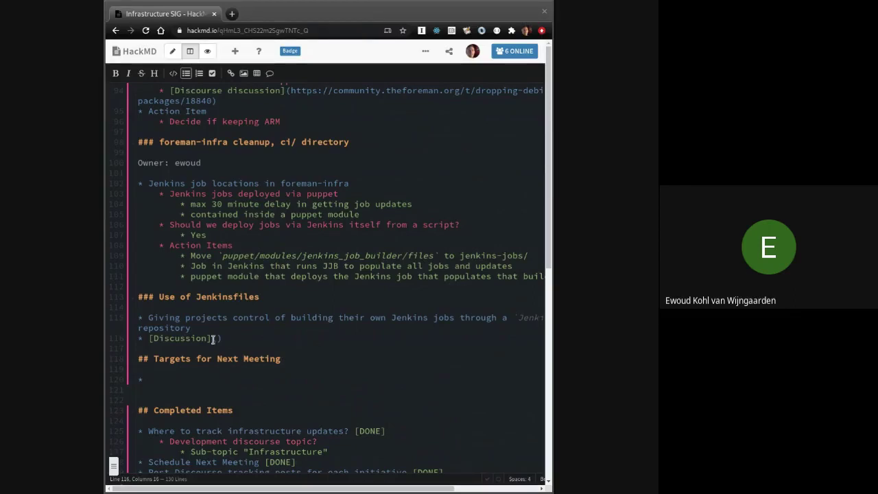
pyautogui.hotkey('alt', 'Tab')
pyautogui.write('https://community.theforeman.org/t/jenkins-github-app/20244')
pyautogui.hotkey('alt', 'Tab')
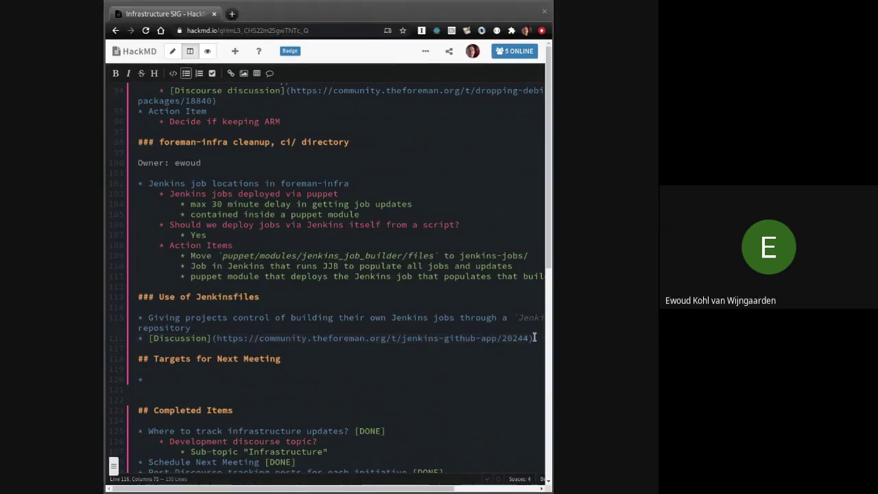
pyautogui.hotkey('alt', 'Tab')
pyautogui.hotkey('alt', 'Tab')
pyautogui.click(535, 337)
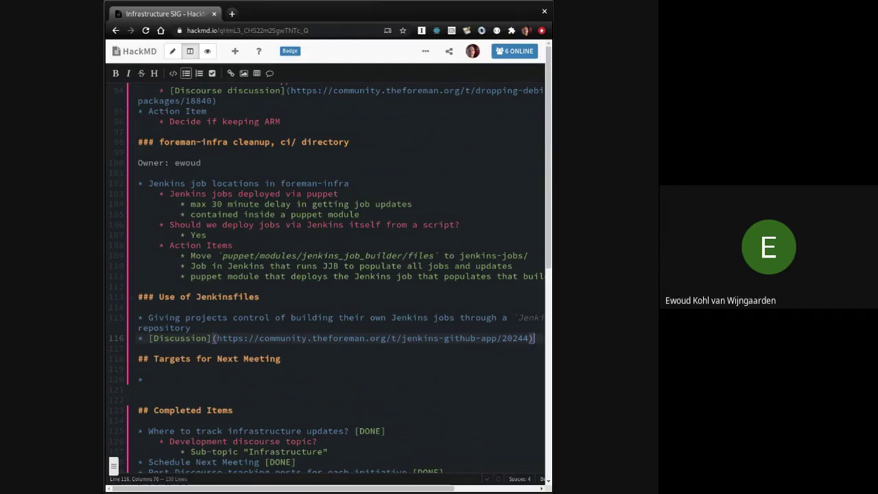
# Add a bullet 'Will require moving to shared libraries instead of composed JJB'.
pyautogui.press('Return')
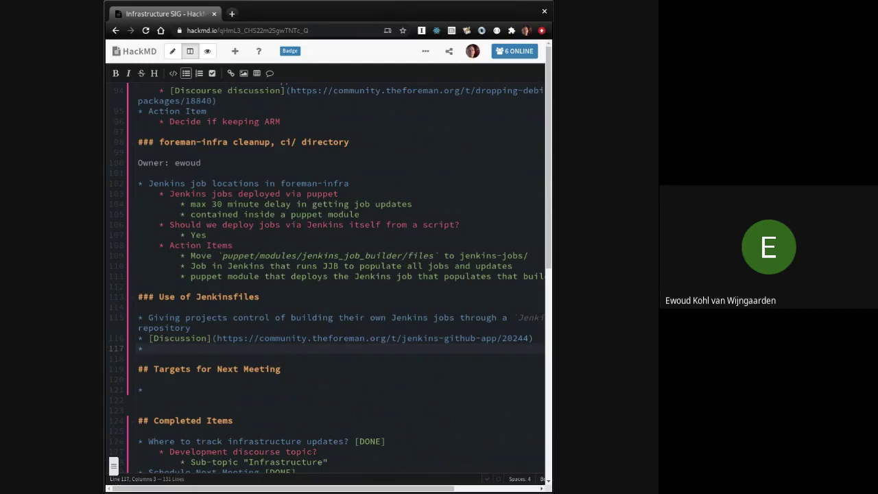
pyautogui.write('Will require')
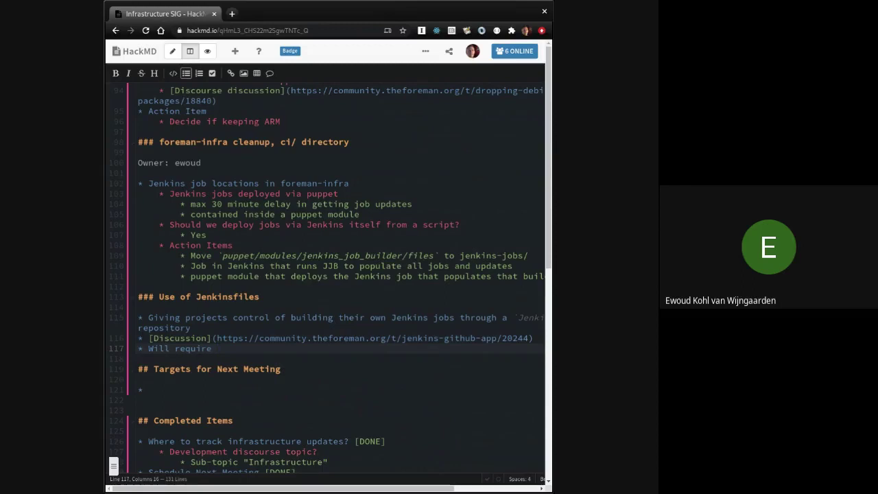
pyautogui.write('moving to shared libraries instead of composed')
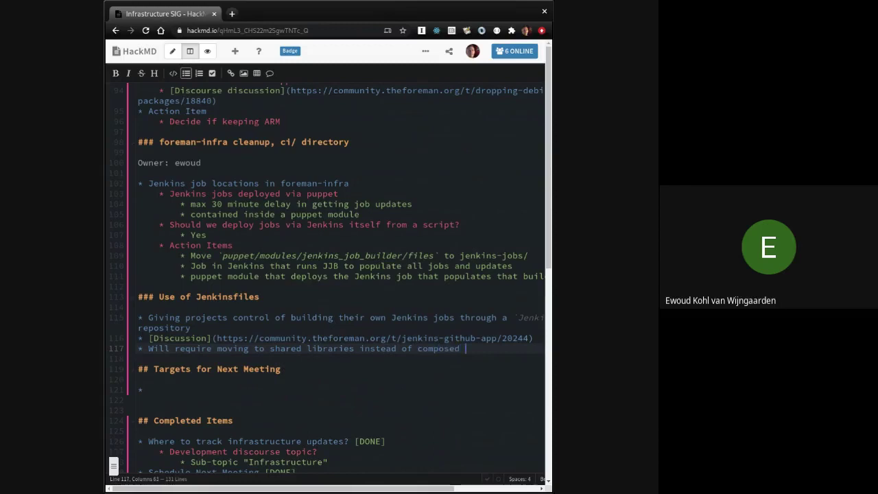
pyautogui.write(' JJB')
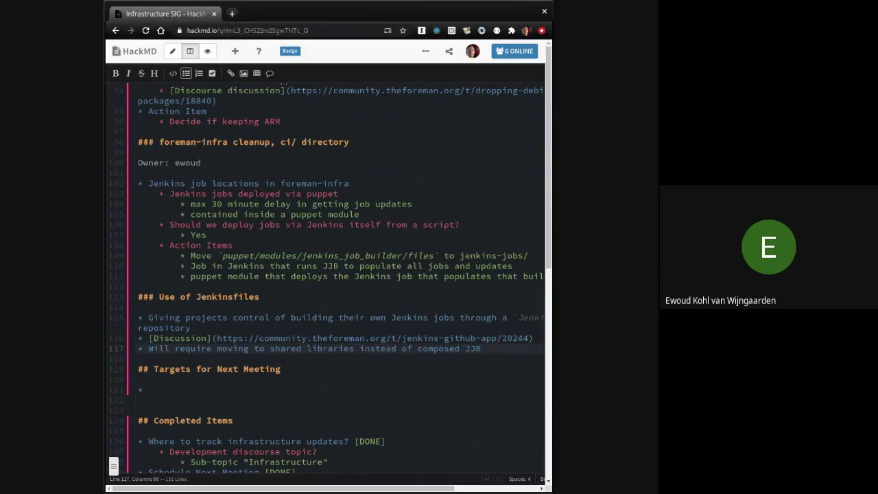
pyautogui.press('BackSpace')
# Nest 'Still requires storing job definitions in JJB in foreman-infra' under the shared-libraries bullet.
pyautogui.press('Return')
pyautogui.press('Tab')
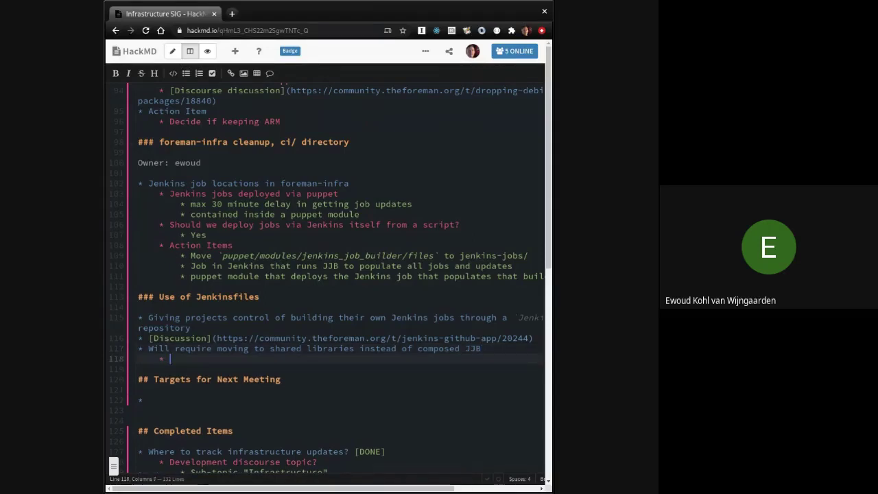
pyautogui.write('Still requires storing job de')
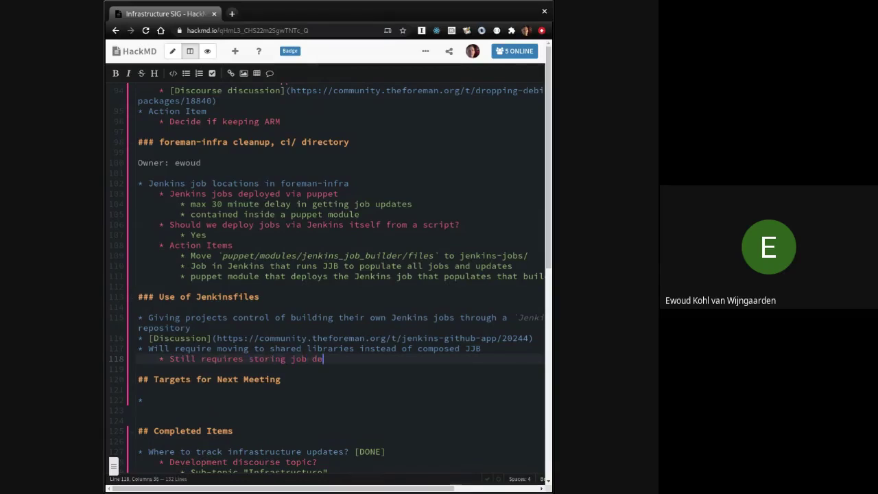
pyautogui.write('finitions in JJB ')
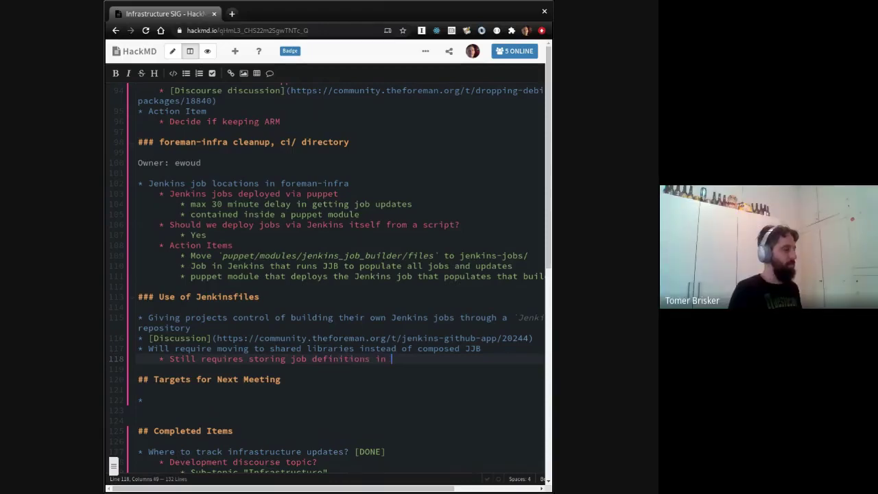
pyautogui.write('in foreman-infra')
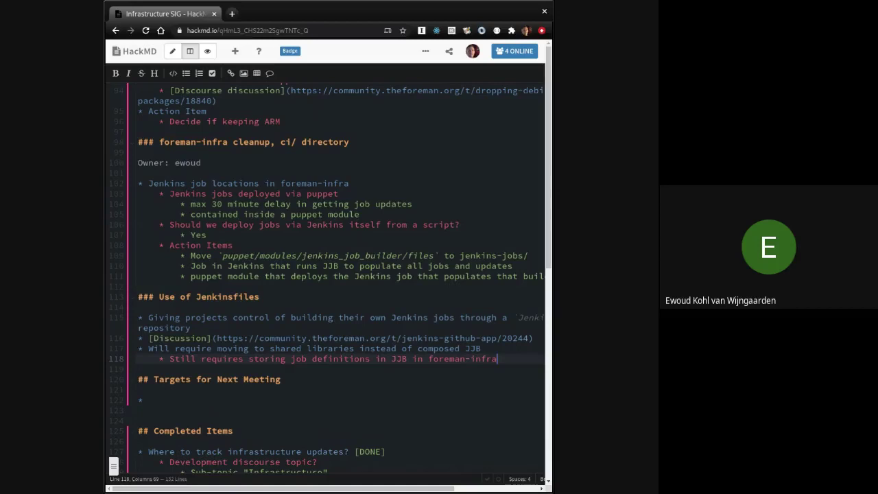
pyautogui.press('Return')
pyautogui.hotkey('shift', 'Tab')
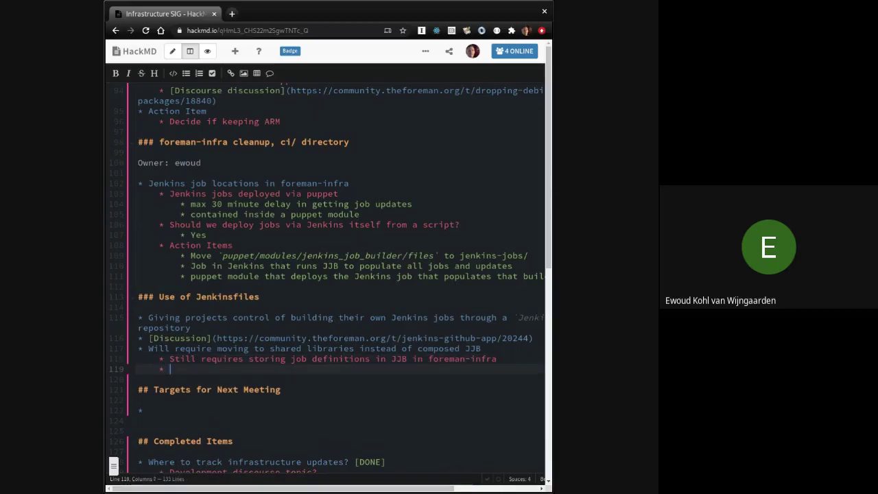
pyautogui.write('How to d')
pyautogui.write('eal with secre')
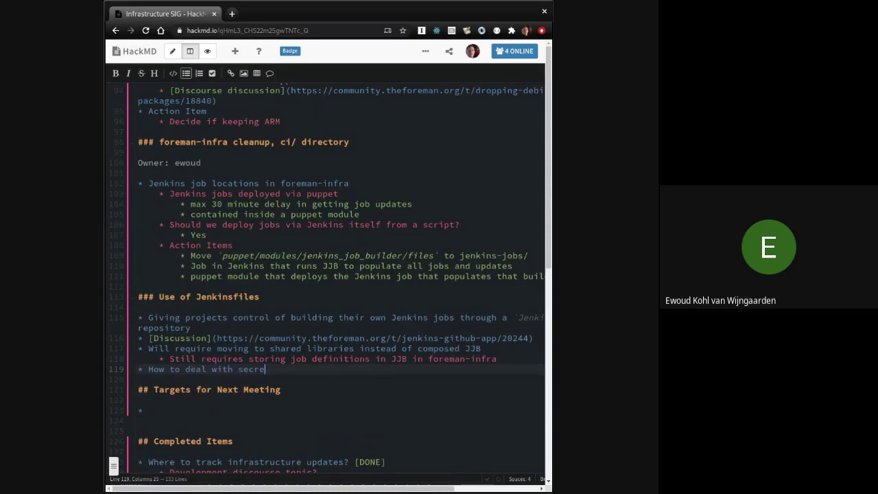
pyautogui.write('ts?')
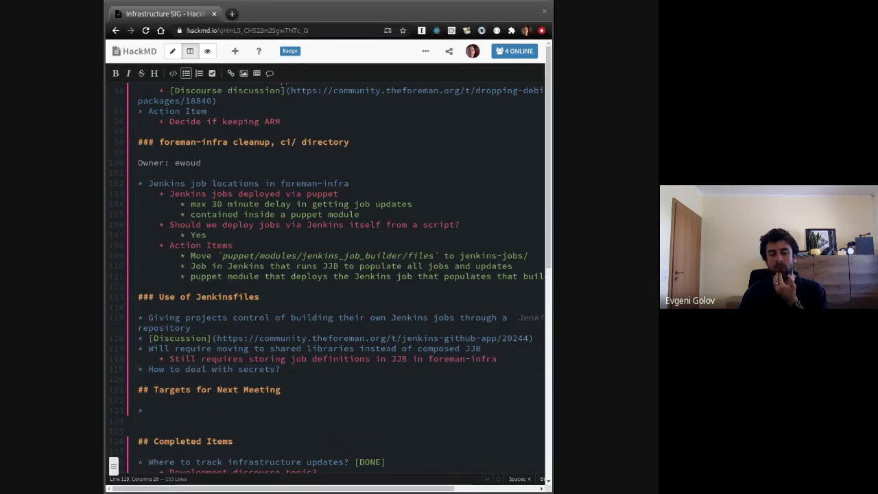
# Nest the question 'Does Jenkinsfile or Multi-branch PR have builtin for this?' under the secrets bullet.
pyautogui.click(333, 373)
pyautogui.press('Return')
pyautogui.press('Tab')
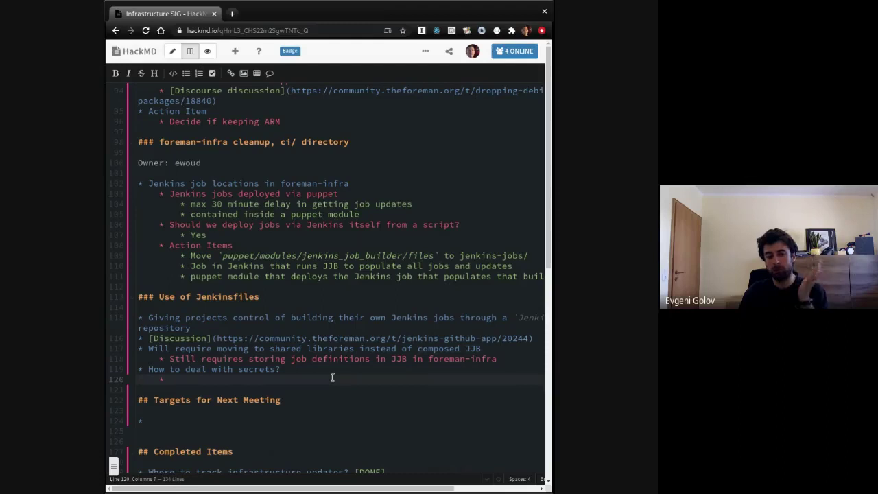
pyautogui.write('Does Jenk')
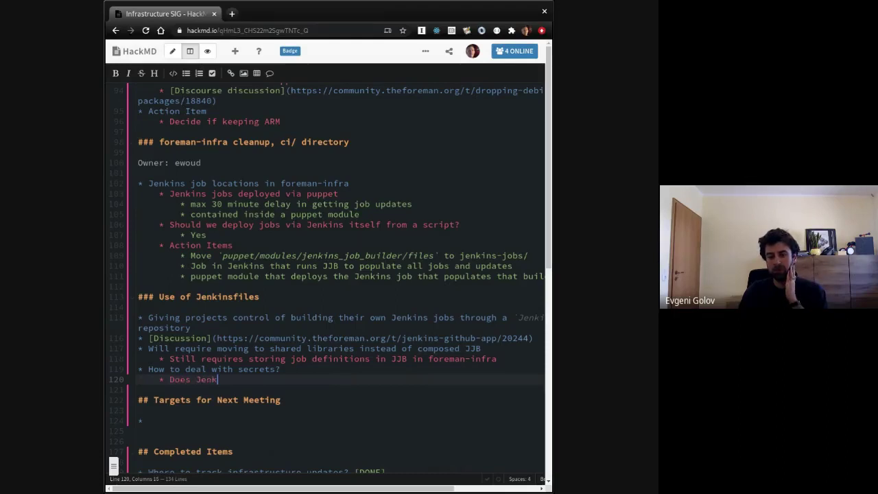
pyautogui.write('insfile or M')
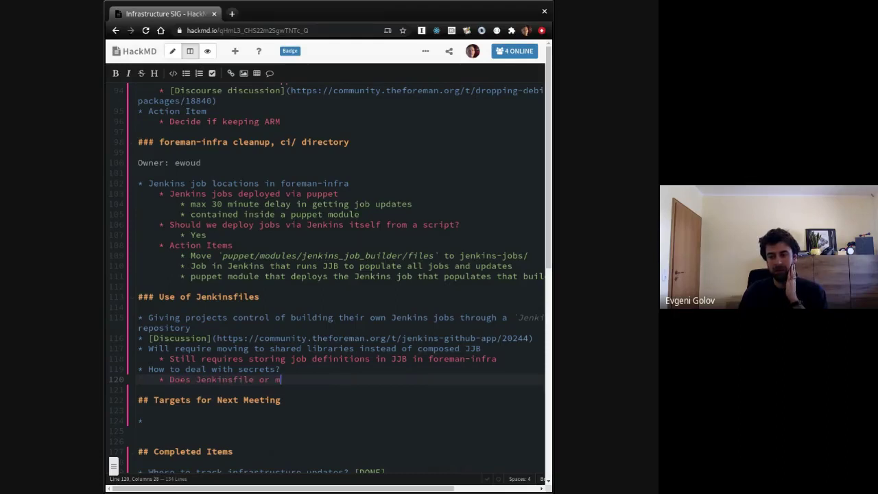
pyautogui.write('ulti')
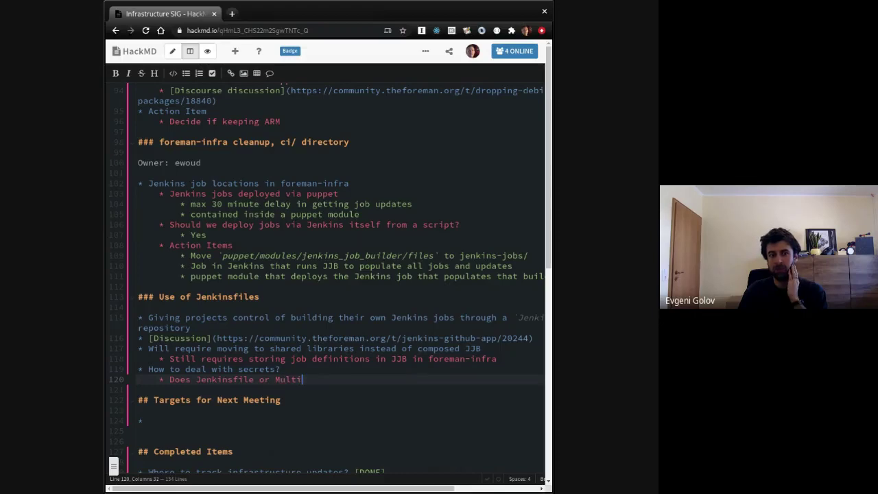
pyautogui.write('-branch PR')
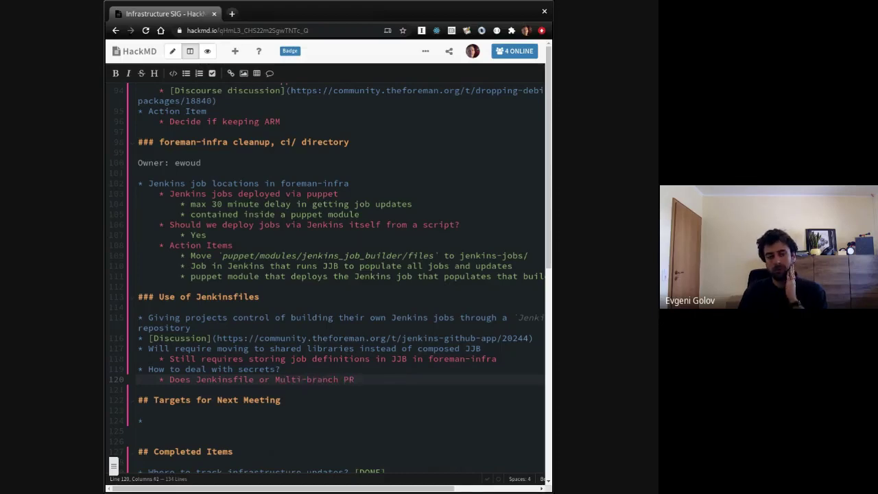
pyautogui.write(' have ')
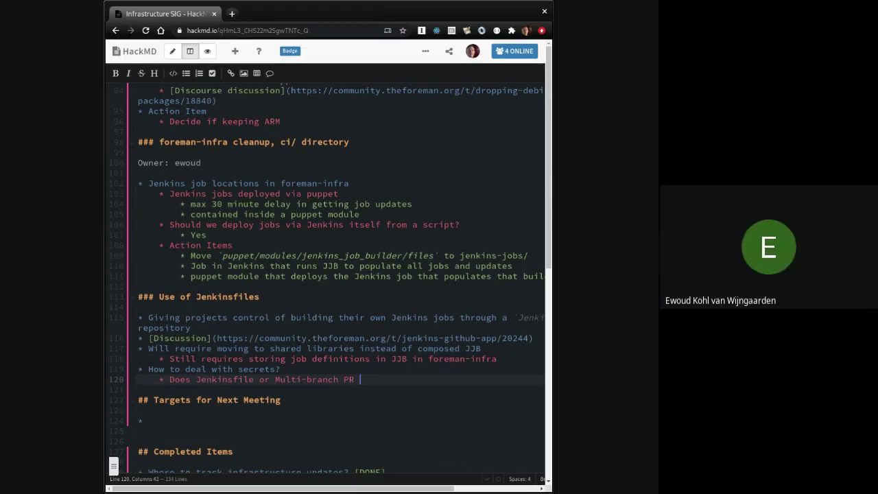
pyautogui.write('builtin helper')
pyautogui.press('BackSpace')
pyautogui.press('BackSpace')
pyautogui.press('BackSpace')
pyautogui.press('BackSpace')
pyautogui.press('BackSpace')
pyautogui.press('BackSpace')
pyautogui.write('for this?')
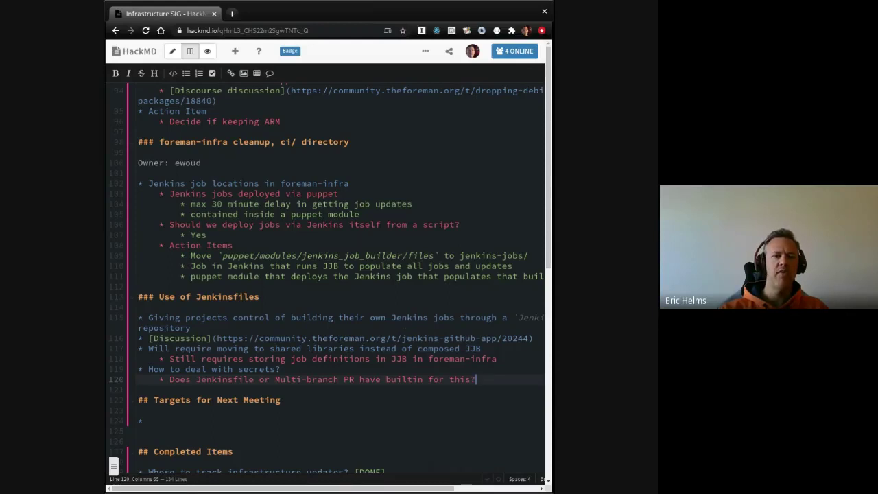
pyautogui.scroll(1, 407, 333)
pyautogui.scroll(3, 406, 333)
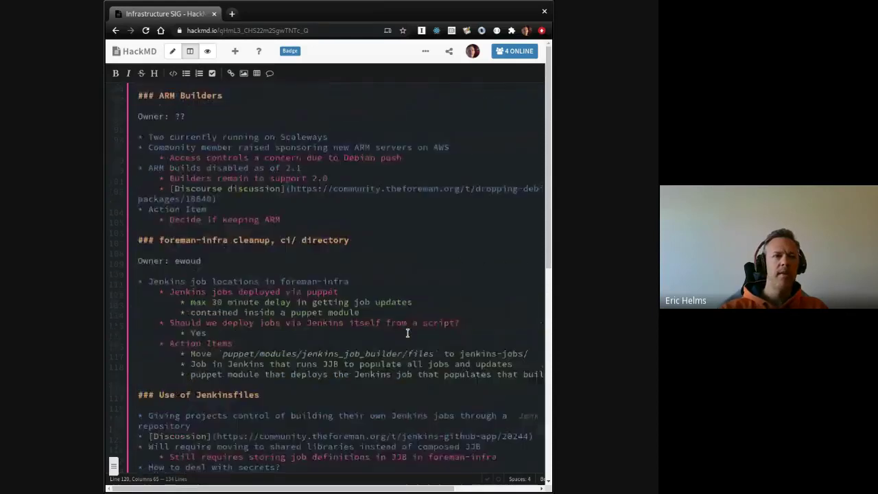
pyautogui.scroll(-3, 406, 333)
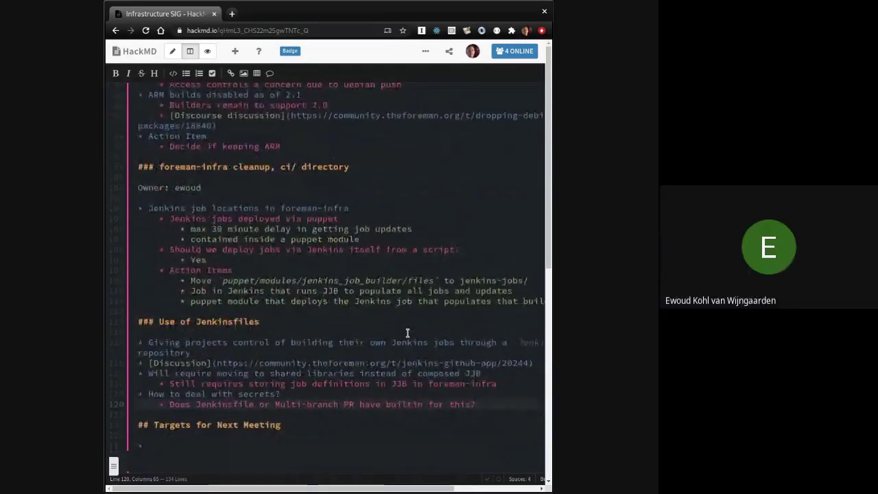
pyautogui.scroll(-3, 407, 334)
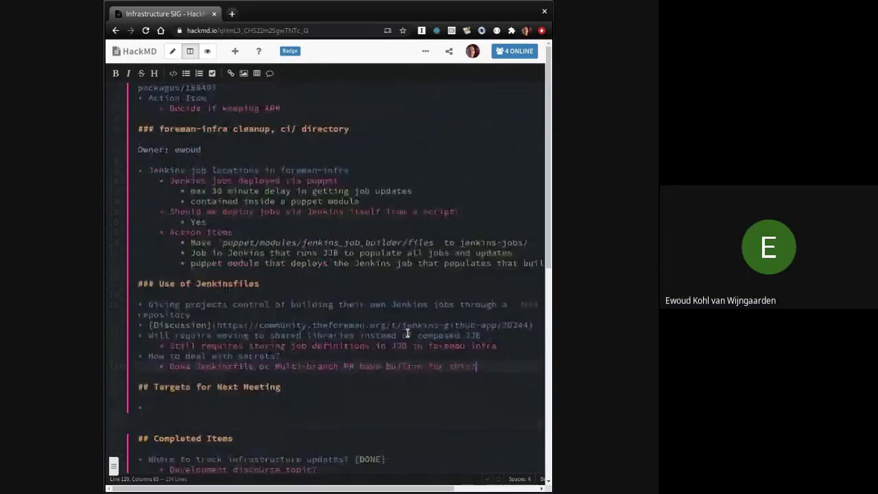
pyautogui.scroll(3, 407, 333)
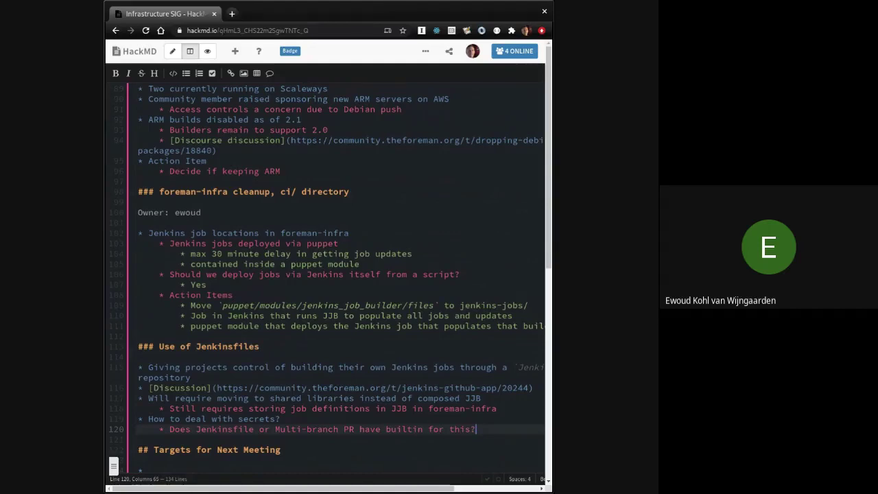
pyautogui.scroll(3, 408, 332)
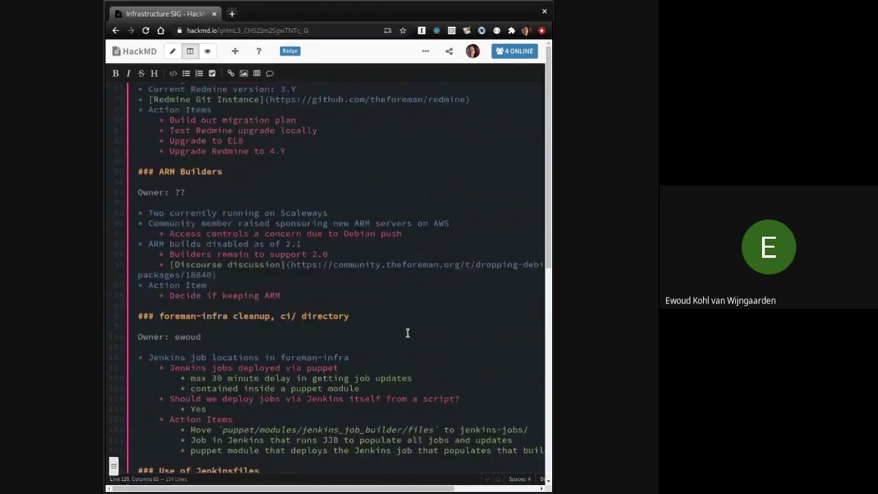
pyautogui.scroll(8, 407, 332)
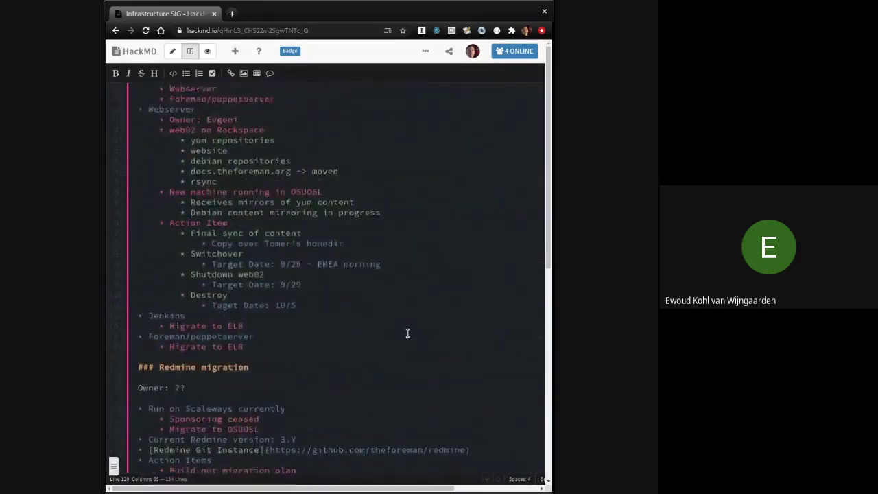
pyautogui.scroll(10, 407, 332)
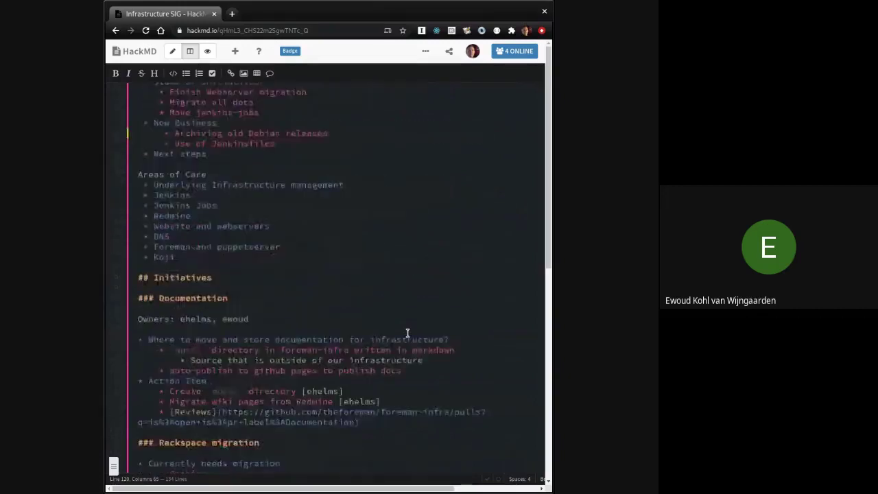
pyautogui.scroll(-9, 407, 332)
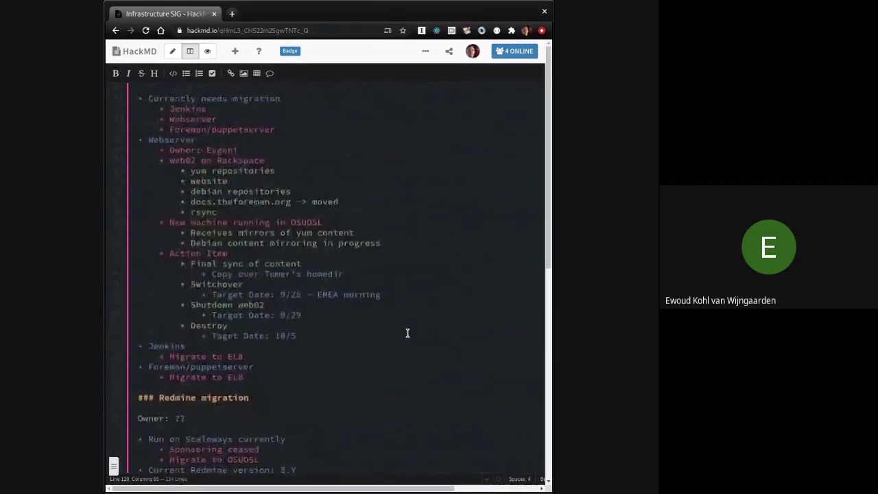
pyautogui.scroll(1, 408, 333)
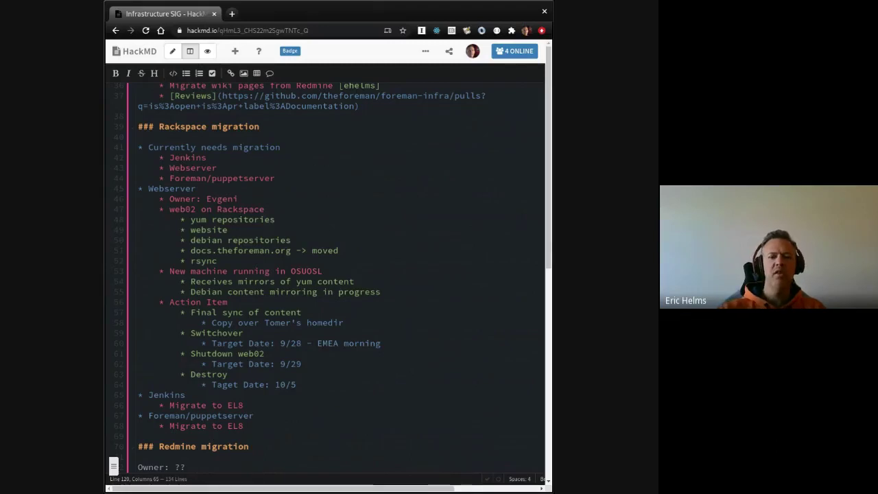
# Add a top-level 'Idea' bullet after the secrets question under Use of Jenkinsfiles.
pyautogui.scroll(-3, 308, 400)
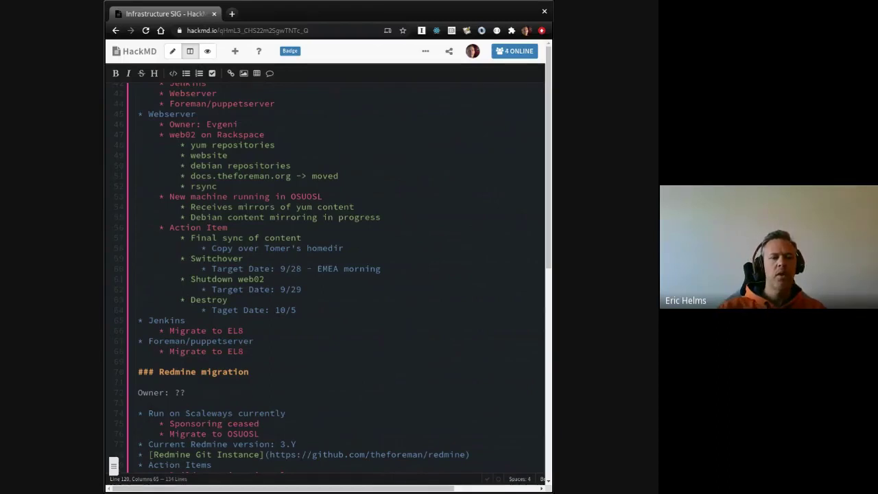
pyautogui.scroll(-10, 308, 400)
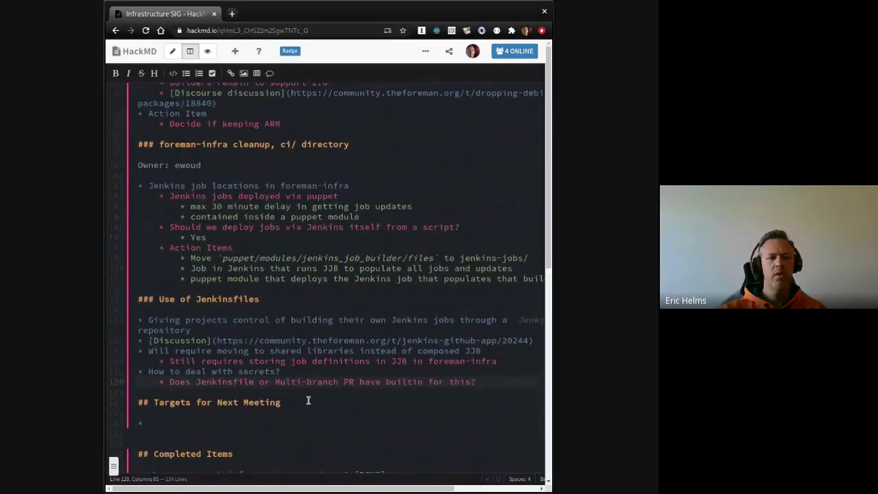
pyautogui.press('Return')
pyautogui.hotkey('shift', 'Tab')
pyautogui.write('C')
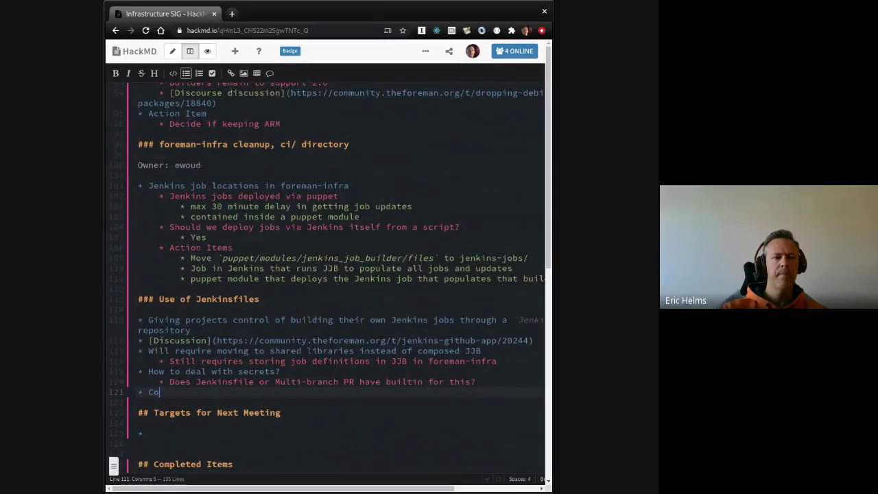
pyautogui.press('BackSpace')
pyautogui.write('Idea')
# Nest 'Spin up a Jenkins server on OSUOSL and test the workflow' under Idea.
pyautogui.press('Return')
pyautogui.press('Tab')
pyautogui.write('Spin up a Jenkins ma')
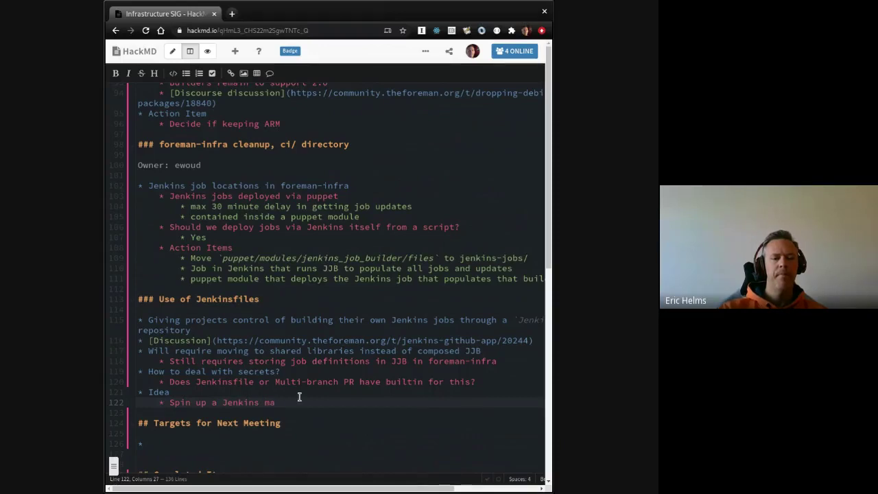
pyautogui.press('BackSpace')
pyautogui.press('BackSpace')
pyautogui.write('server on OSUOSL')
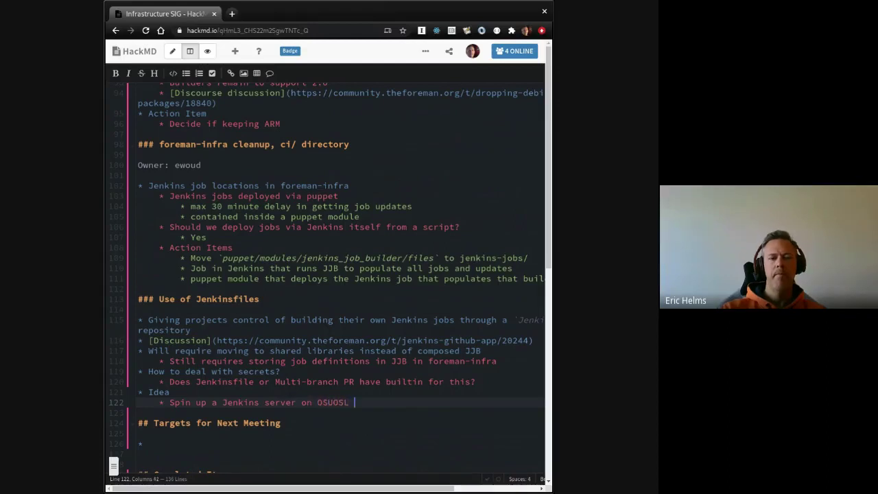
pyautogui.write(' and test the workflow')
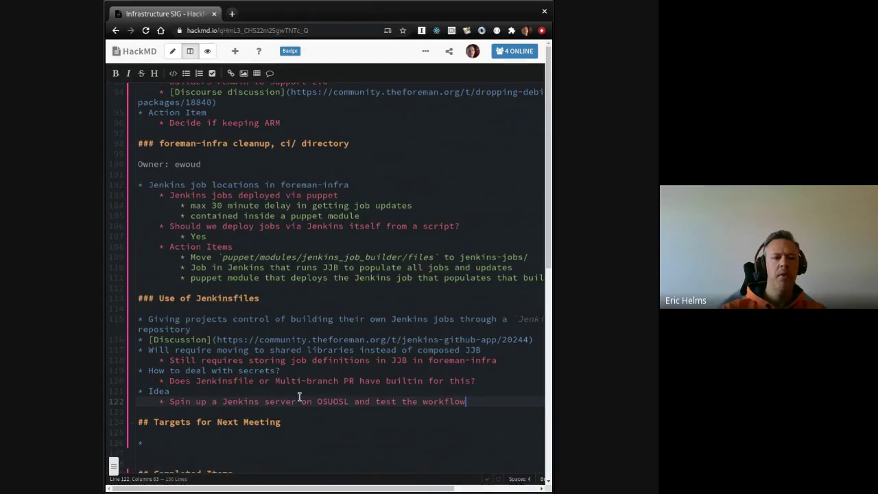
pyautogui.scroll(-1, 299, 396)
pyautogui.scroll(-1, 299, 397)
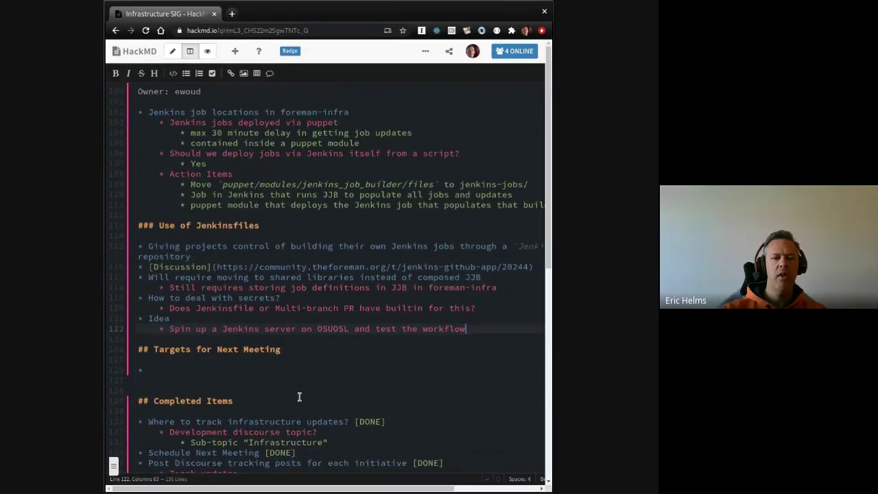
pyautogui.scroll(2, 299, 396)
pyautogui.scroll(5, 299, 397)
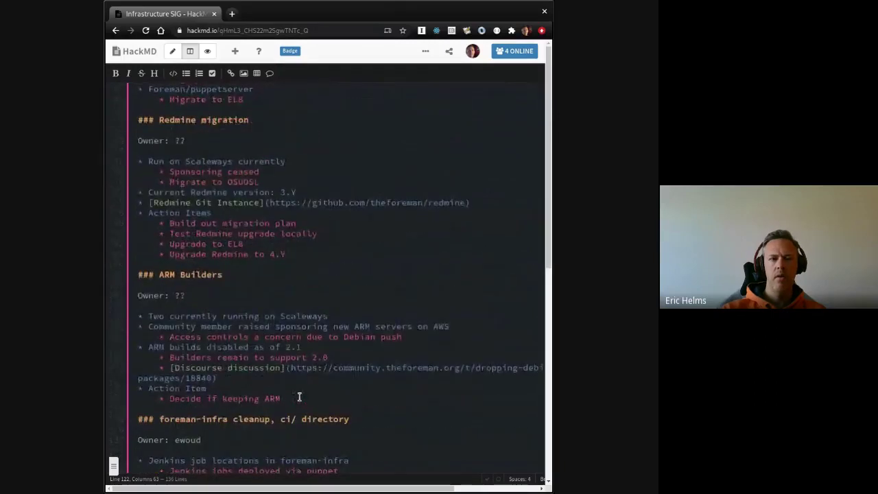
pyautogui.scroll(2, 298, 396)
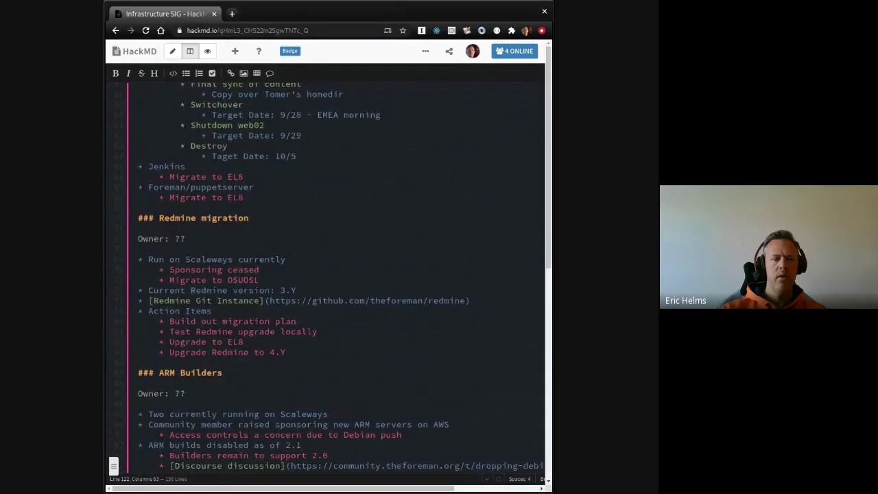
pyautogui.scroll(3, 299, 396)
pyautogui.scroll(4, 298, 396)
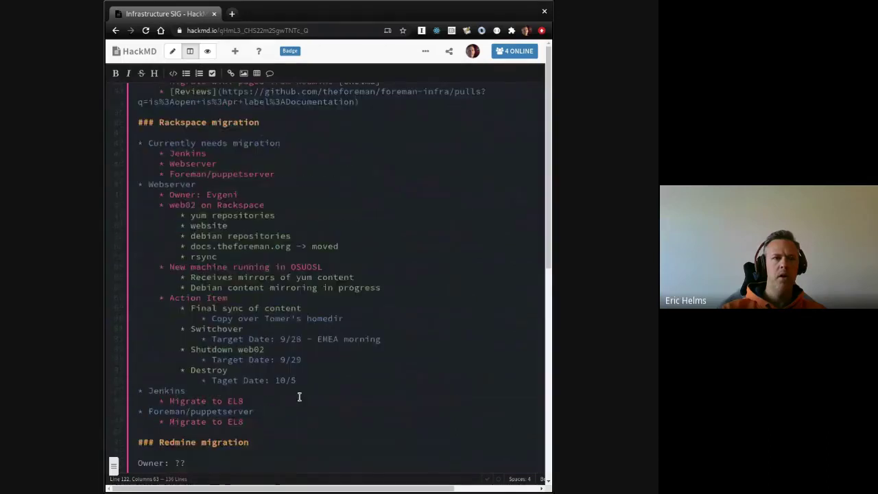
pyautogui.scroll(4, 299, 396)
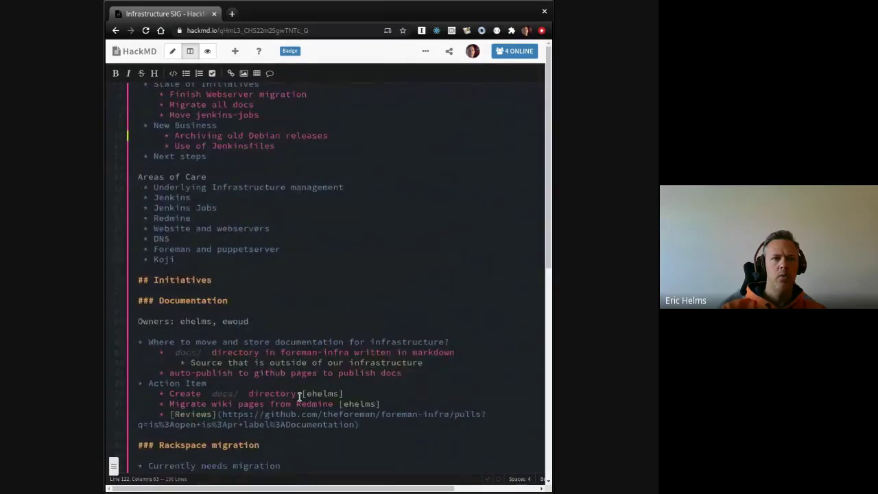
pyautogui.scroll(1, 299, 396)
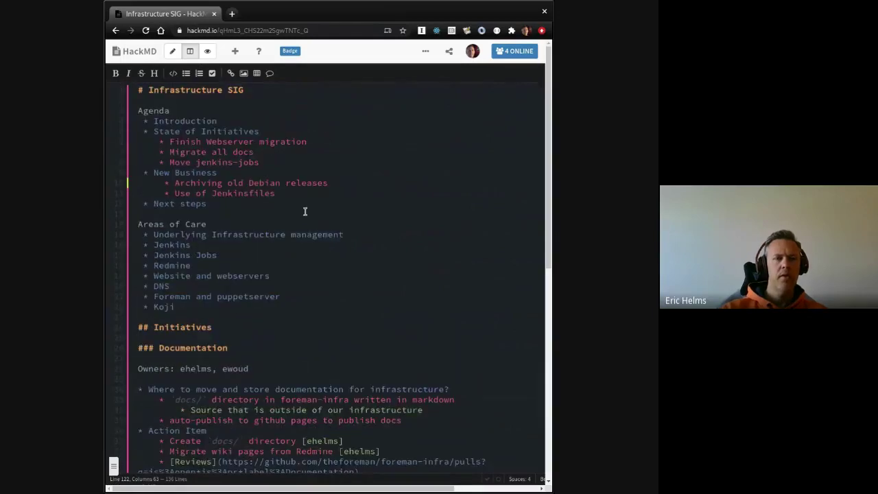
pyautogui.click(332, 191)
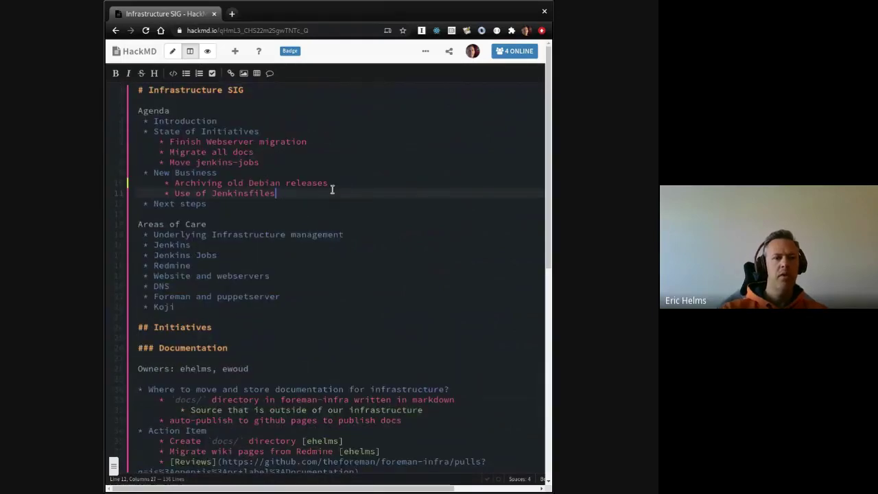
pyautogui.press('Return')
pyautogui.write('Rack')
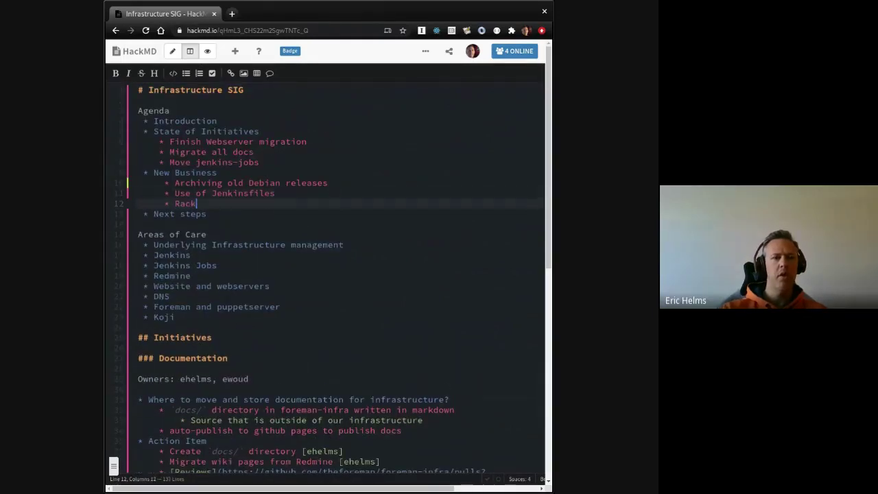
pyautogui.write('space migrations')
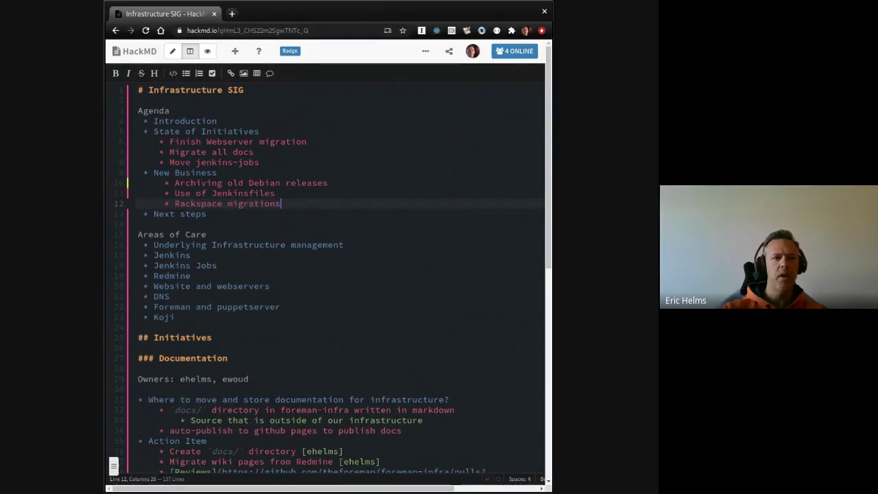
pyautogui.click(339, 184)
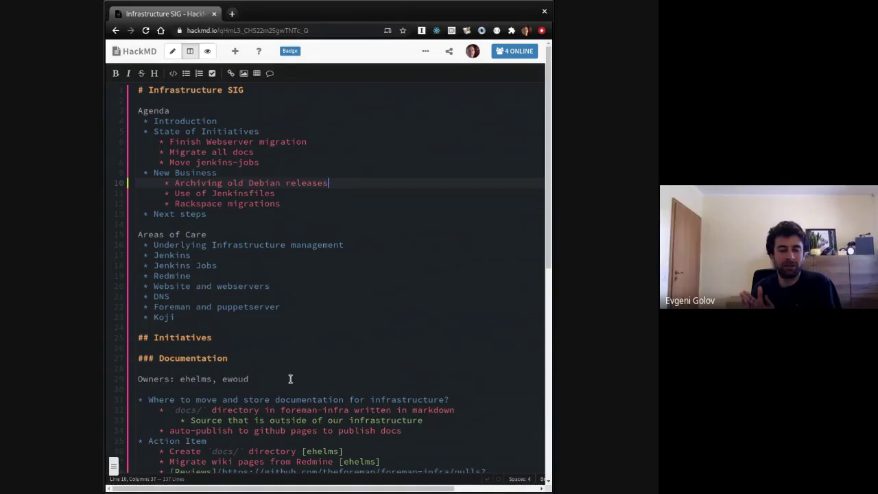
# Insert a '### Archiving Old Debian Releases' heading above Targets for Next Meeting.
pyautogui.scroll(-1, 290, 378)
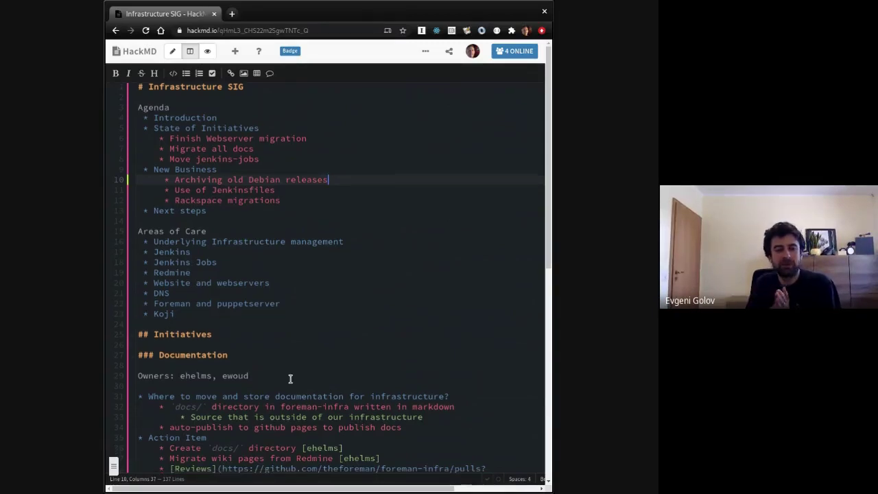
pyautogui.scroll(-3, 290, 379)
pyautogui.scroll(-15, 288, 375)
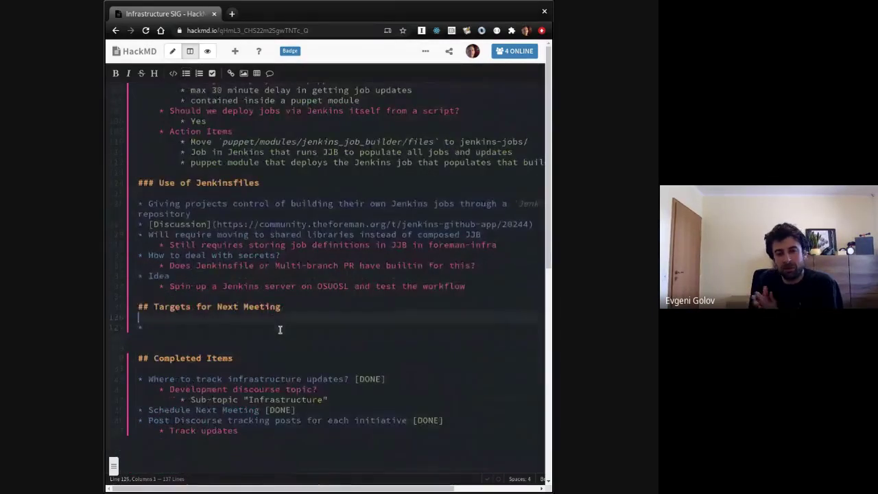
pyautogui.press('Return')
pyautogui.press('Return')
pyautogui.press('Up')
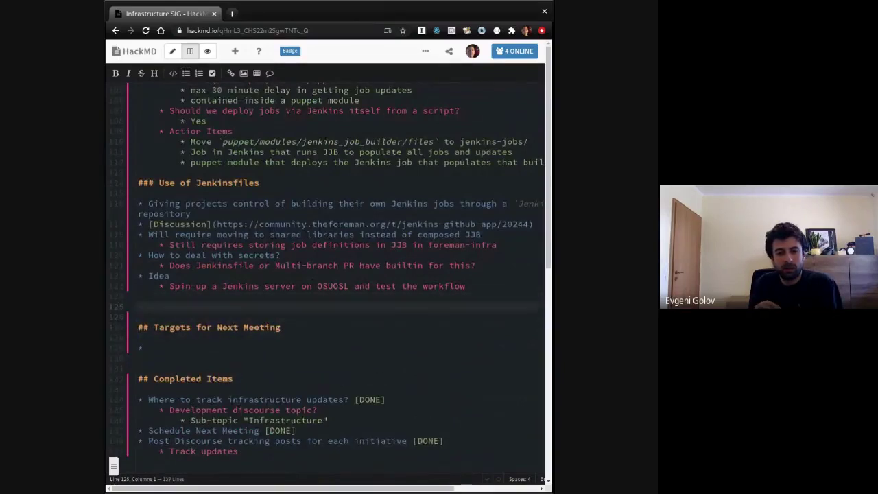
pyautogui.write('### Archiving')
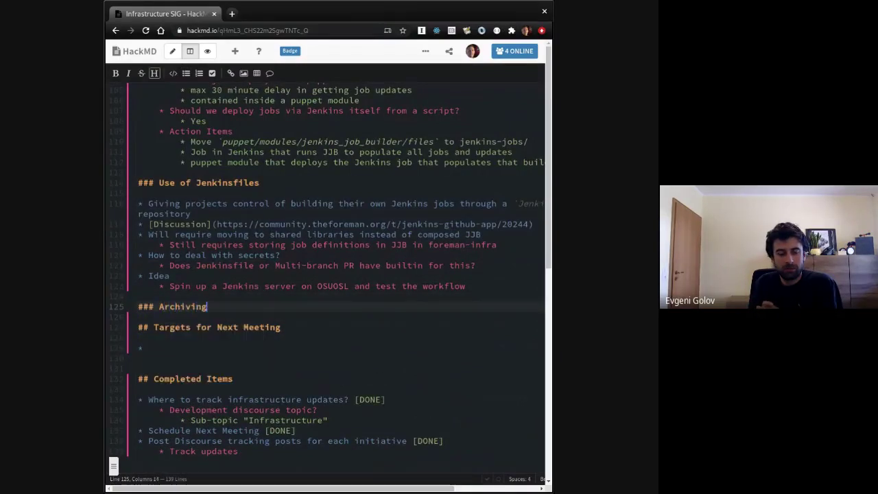
pyautogui.write(' Old Debian ')
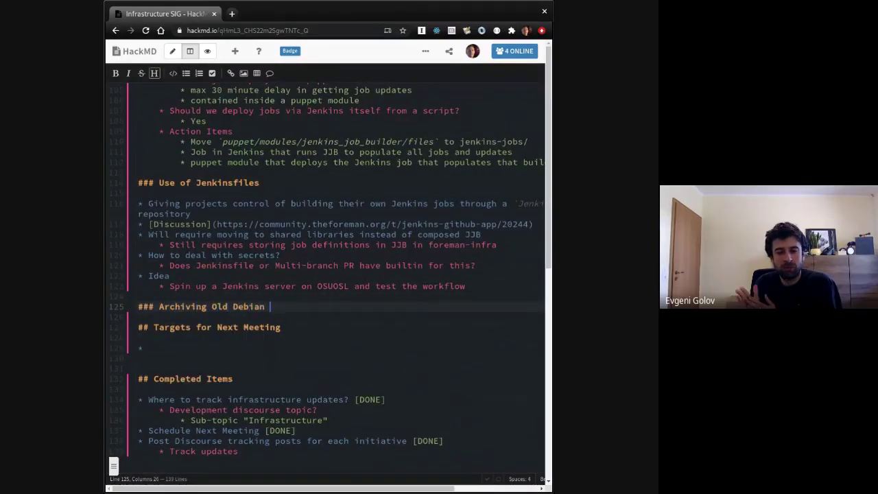
pyautogui.write('Releases')
pyautogui.press('Return')
pyautogui.press('Return')
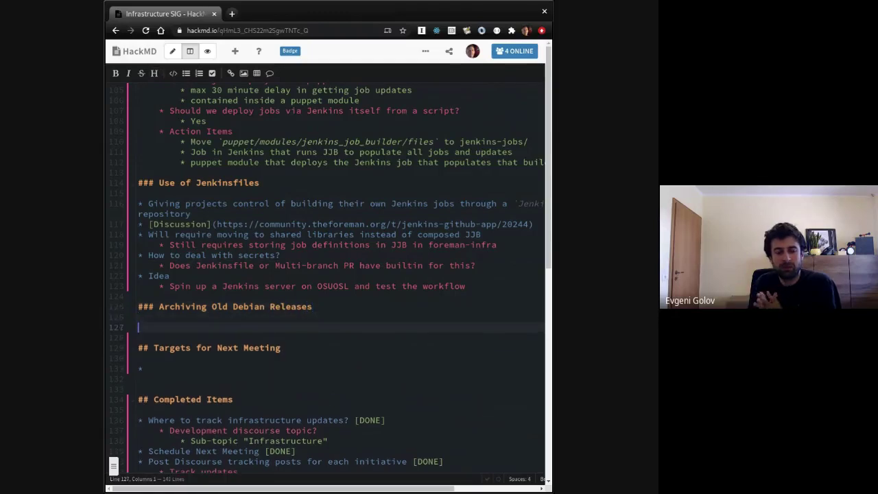
# Add a '[Discussion]' bullet linking to the pasted community forum thread URL.
pyautogui.write('* [')
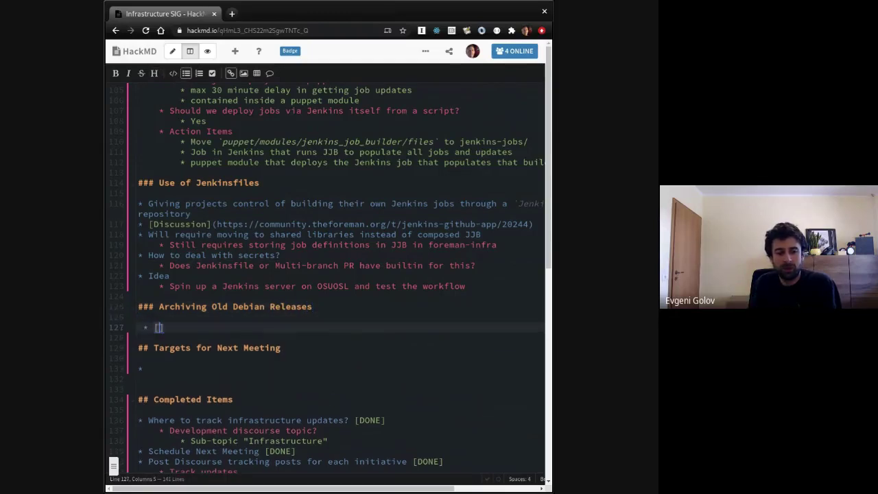
pyautogui.write('Discussion]')
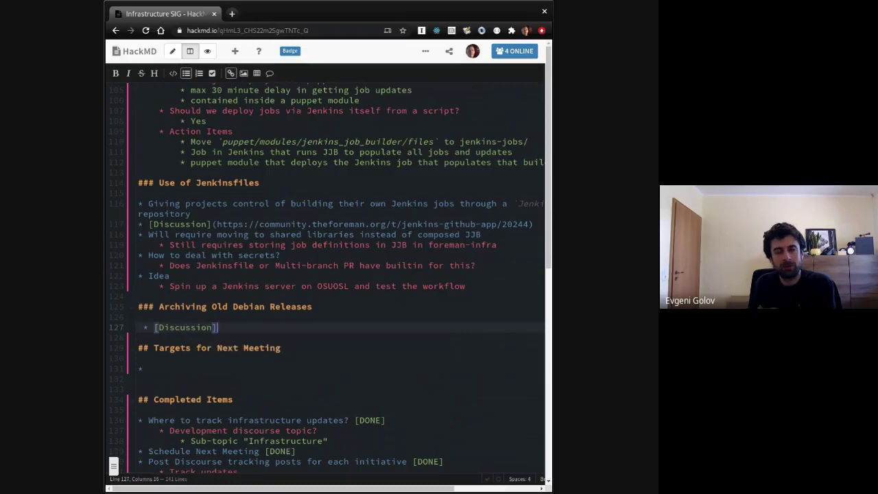
pyautogui.write('(')
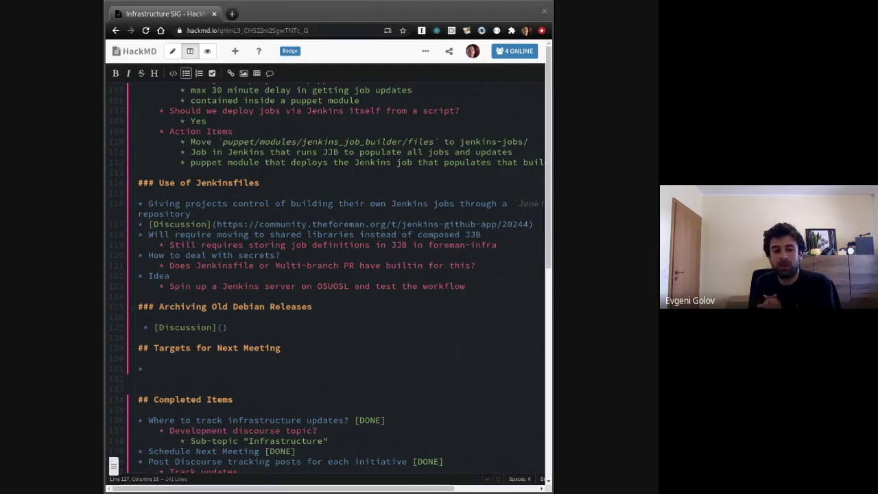
pyautogui.hotkey('alt', 'Tab')
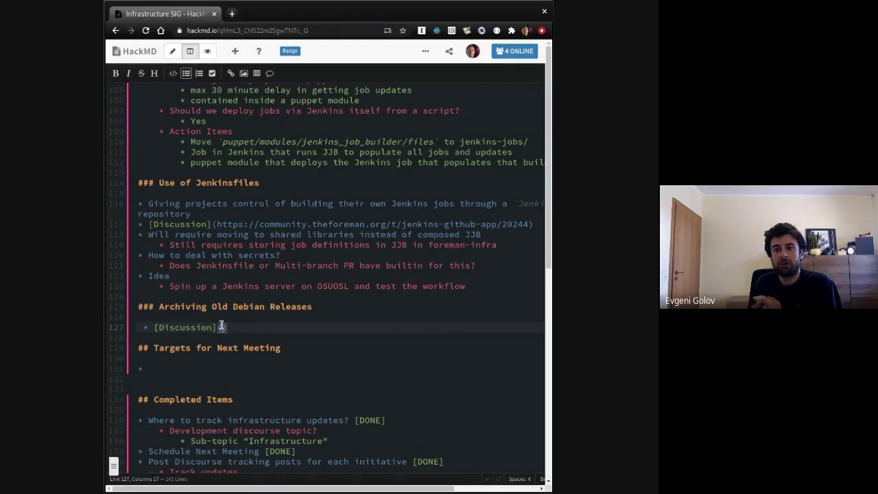
pyautogui.hotkey('ctrl', 'v')
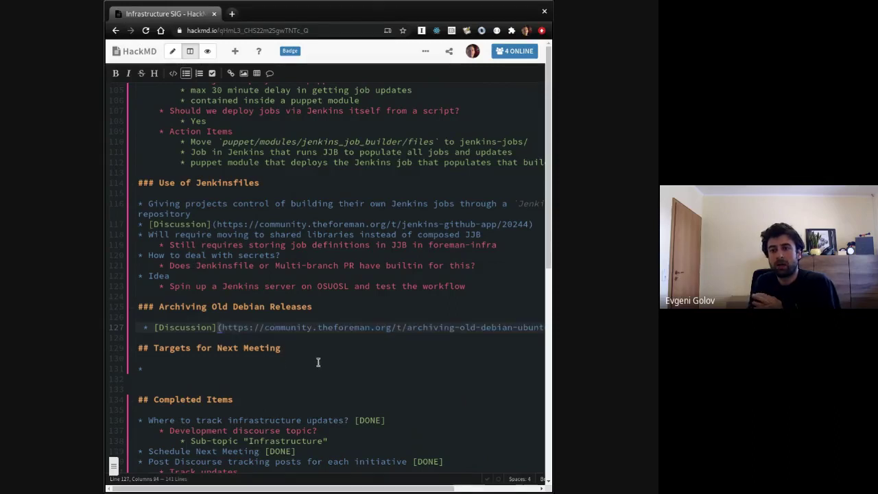
pyautogui.press('Down')
# Add the bullet 'Freight scans old archives on every run back to Foreman 1.2' below Discussion.
pyautogui.press('Return')
pyautogui.press('Up')
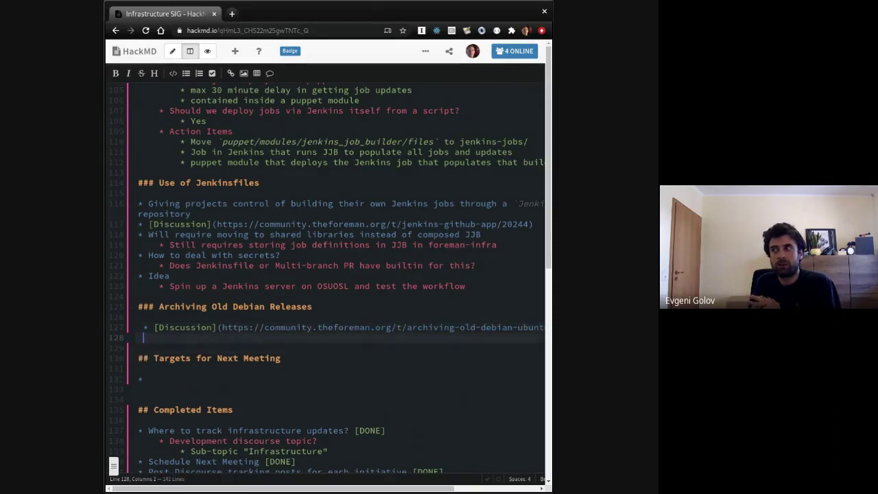
pyautogui.write('* Freig')
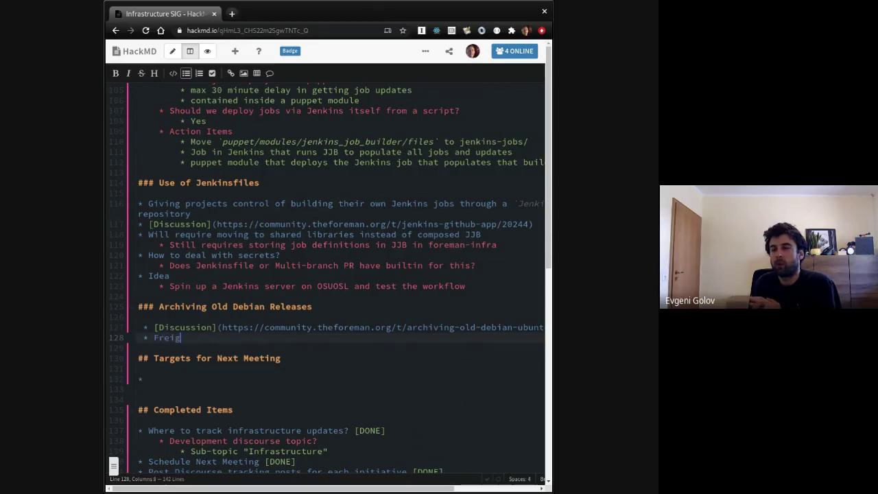
pyautogui.write('ht scans')
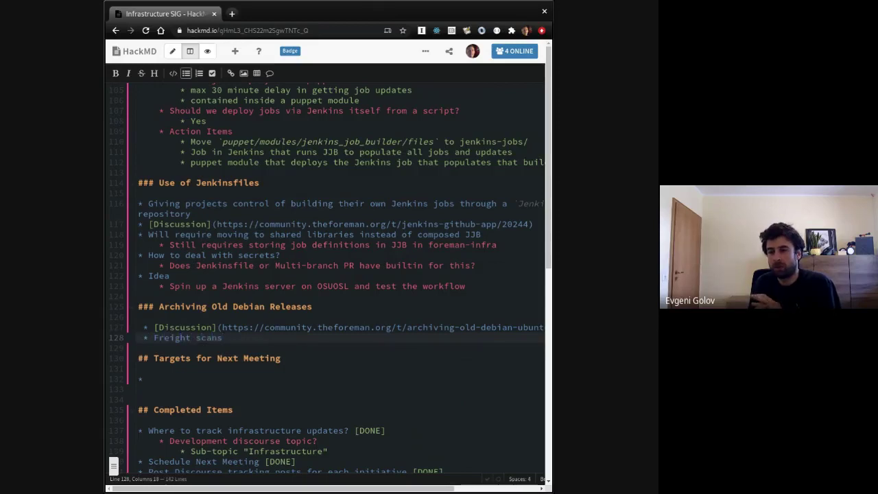
pyautogui.write(' old archive')
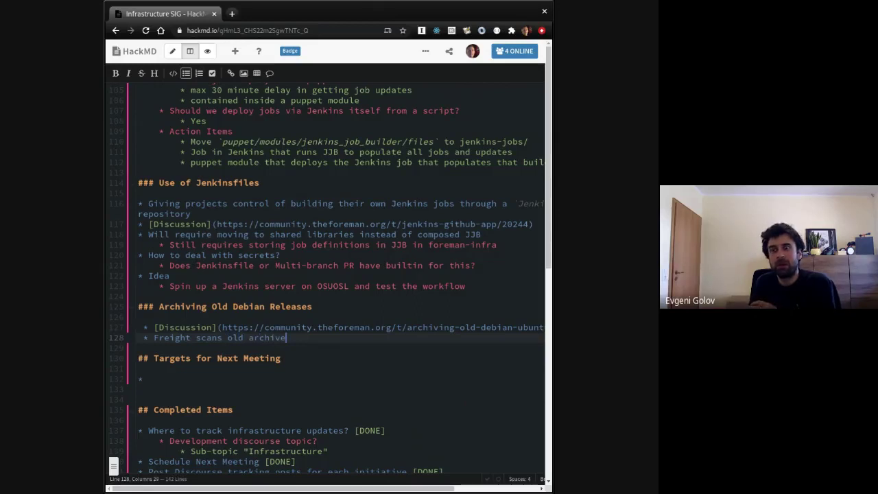
pyautogui.write('s on every run b')
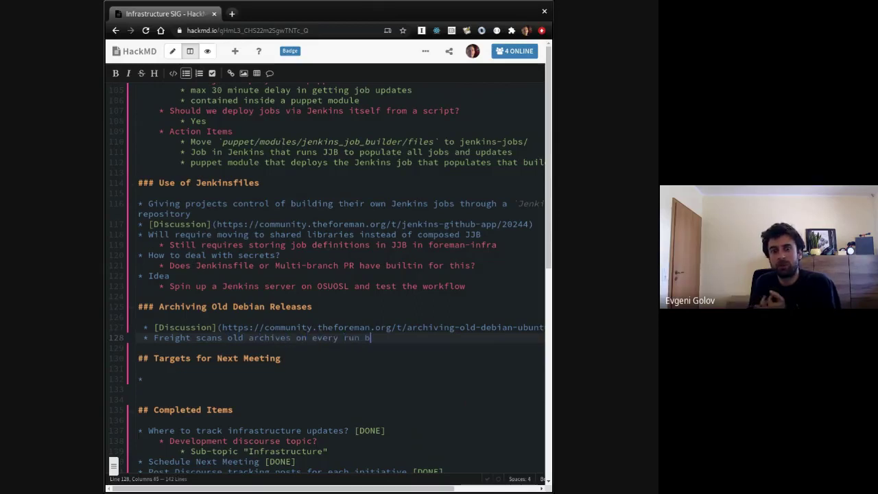
pyautogui.write('ack to Foreman 1.')
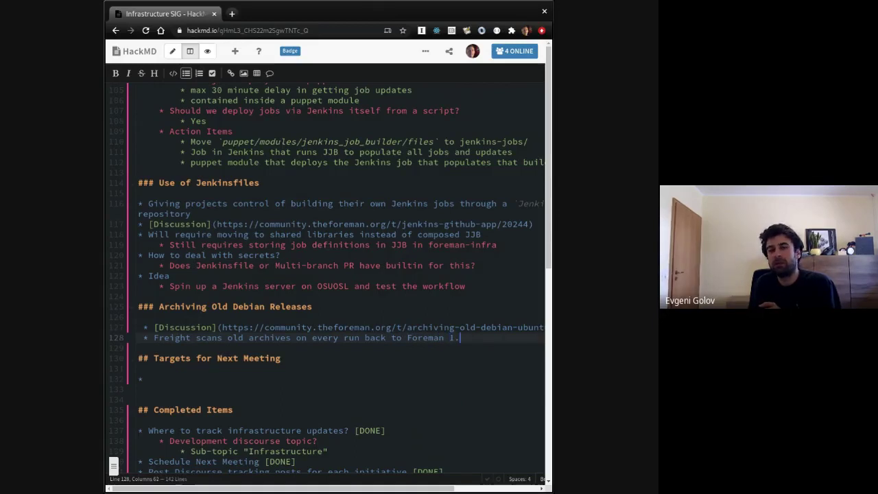
pyautogui.write('2')
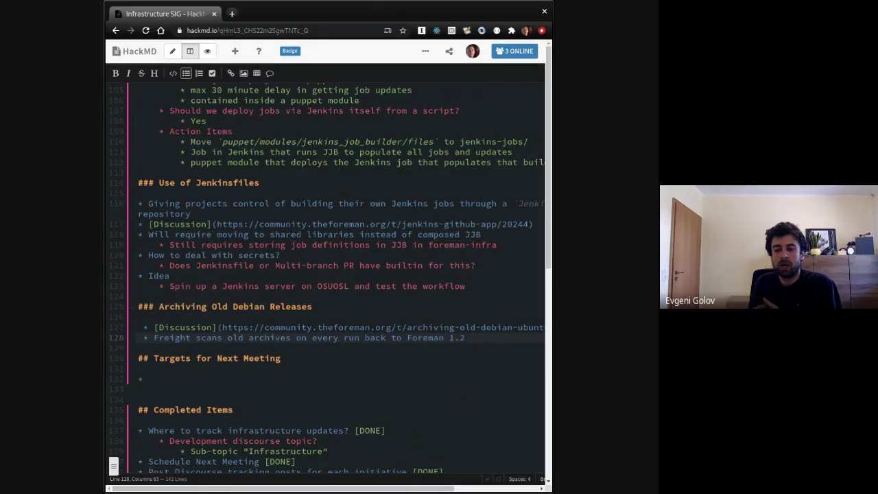
pyautogui.press('Return')
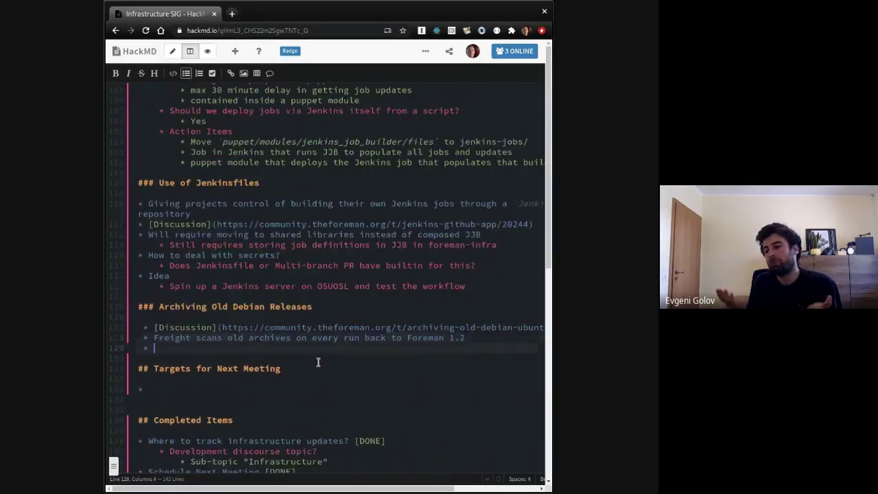
# Add a Proposal bullet with sub-point 'Pick a date, and archive everything up to Foreman 2.0'.
pyautogui.write('Proposal')
pyautogui.press('Return')
pyautogui.press('Tab')
pyautogui.write('Pick a date, and ar')
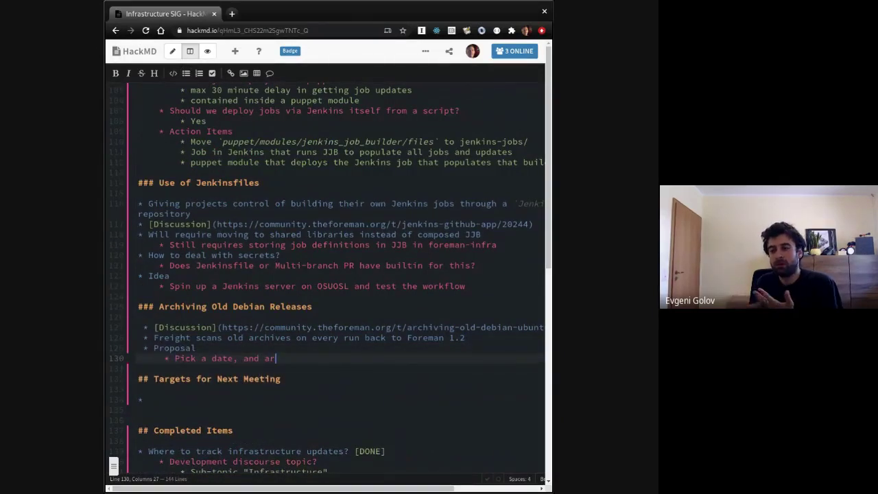
pyautogui.write('chive everything ')
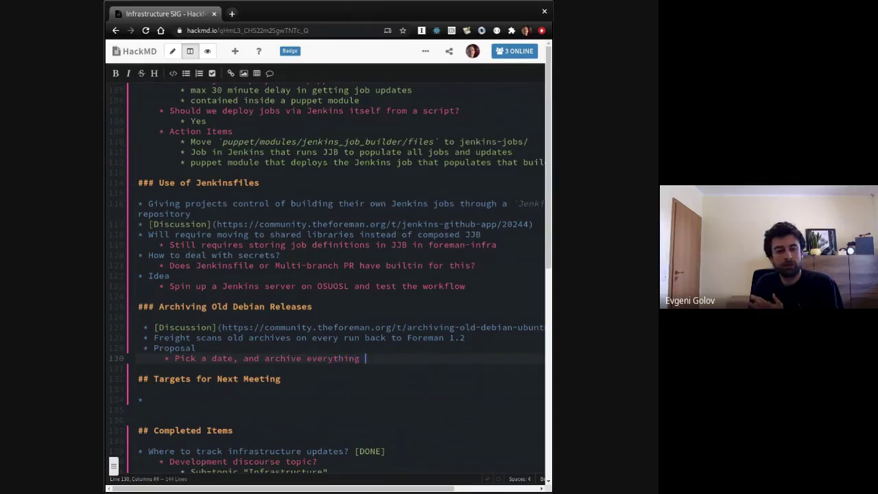
pyautogui.write('up to')
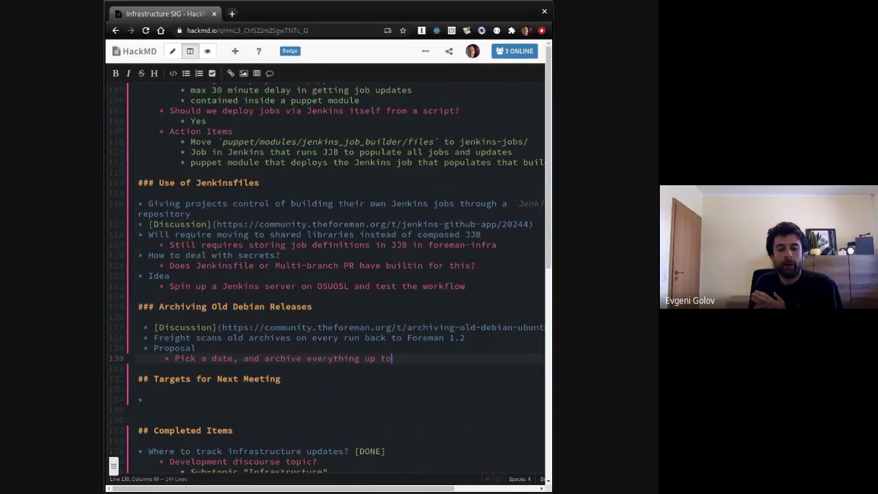
pyautogui.write(' Foreman ')
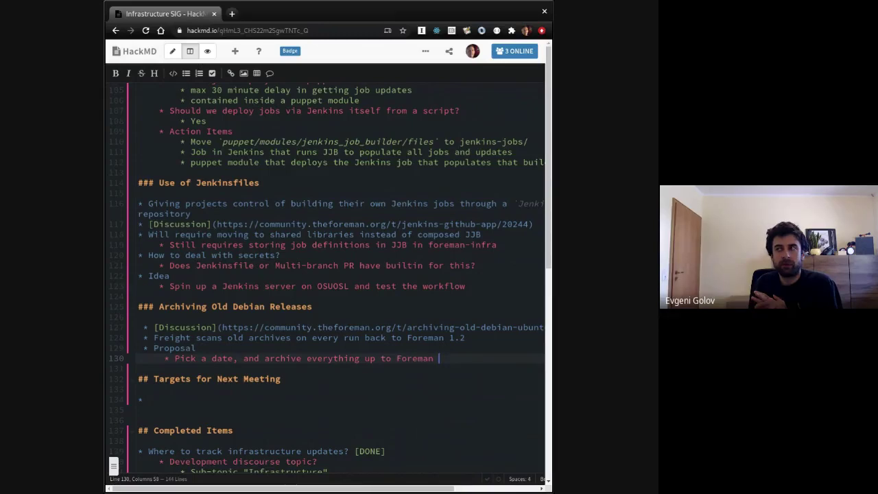
pyautogui.write('X.Y')
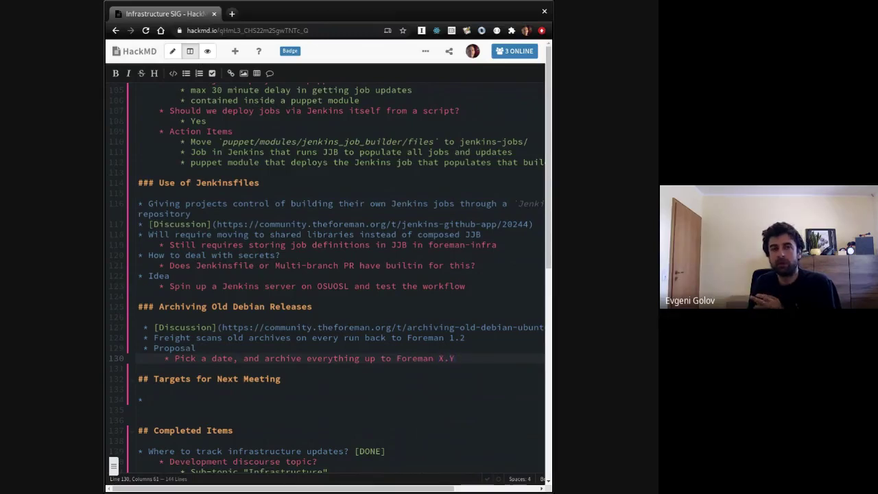
pyautogui.press('BackSpace')
pyautogui.press('BackSpace')
pyautogui.press('BackSpace')
pyautogui.write('2.0')
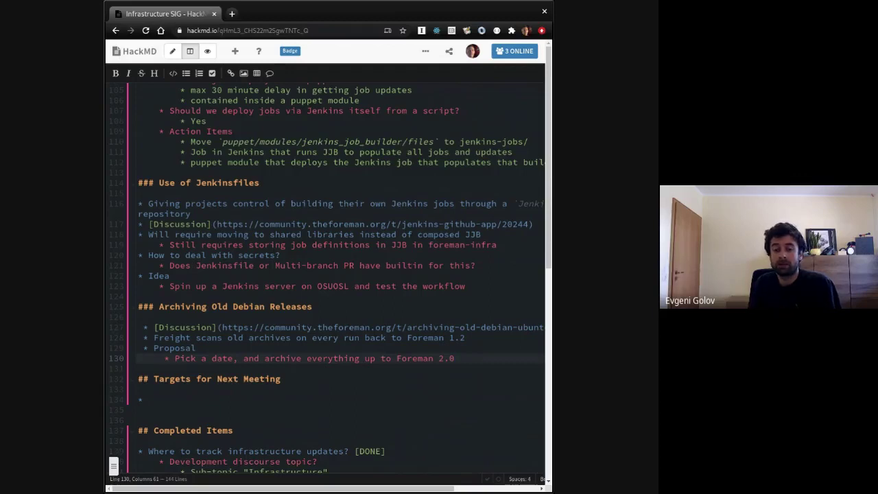
pyautogui.press('Return')
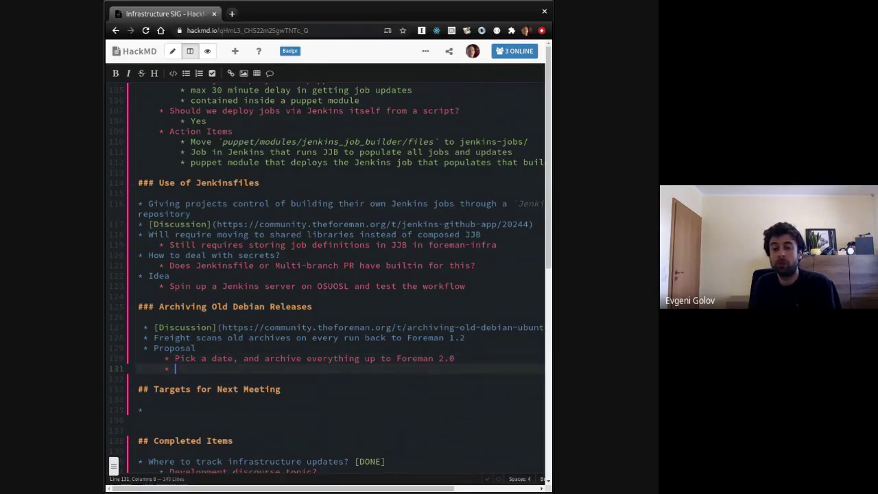
pyautogui.hotkey('shift', 'Tab')
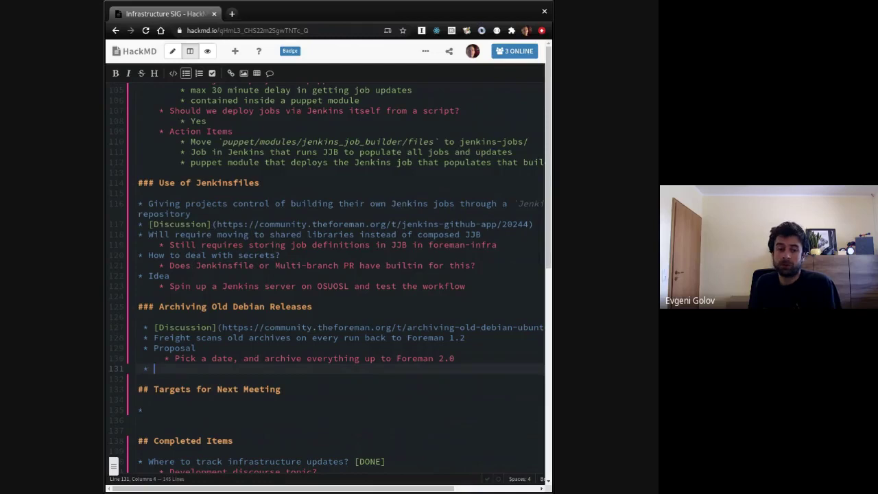
# Add the second Proposal point 'Continue to expose the archives on an archive site'.
pyautogui.press('Up')
pyautogui.press('Up')
pyautogui.press('Up')
pyautogui.press('Up')
pyautogui.press('Up')
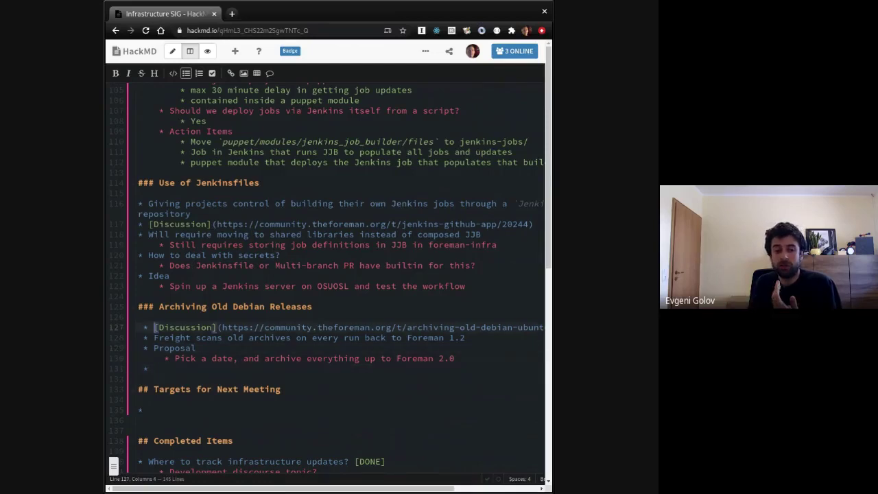
pyautogui.press('Return')
pyautogui.press('Return')
pyautogui.press('Up')
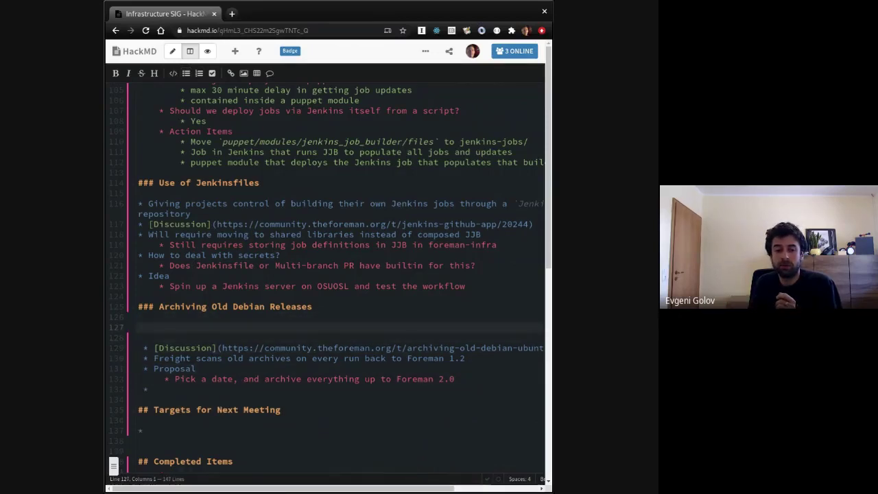
pyautogui.click(165, 386)
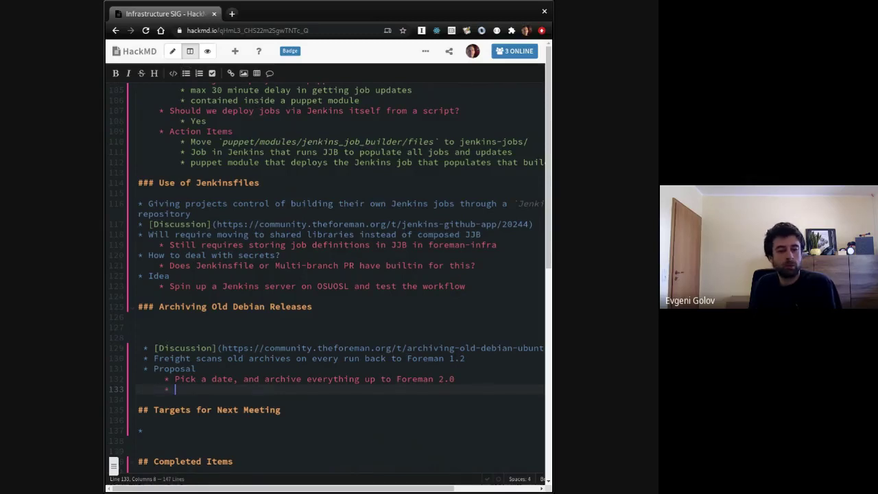
pyautogui.press('Tab')
pyautogui.write('Continue to expose the archives on a different')
pyautogui.press('BackSpace')
pyautogui.press('BackSpace')
pyautogui.press('BackSpace')
pyautogui.press('BackSpace')
pyautogui.press('BackSpace')
pyautogui.press('BackSpace')
pyautogui.press('BackSpace')
pyautogui.press('BackSpace')
pyautogui.press('BackSpace')
pyautogui.press('BackSpace')
pyautogui.press('BackSpace')
pyautogui.press('BackSpace')
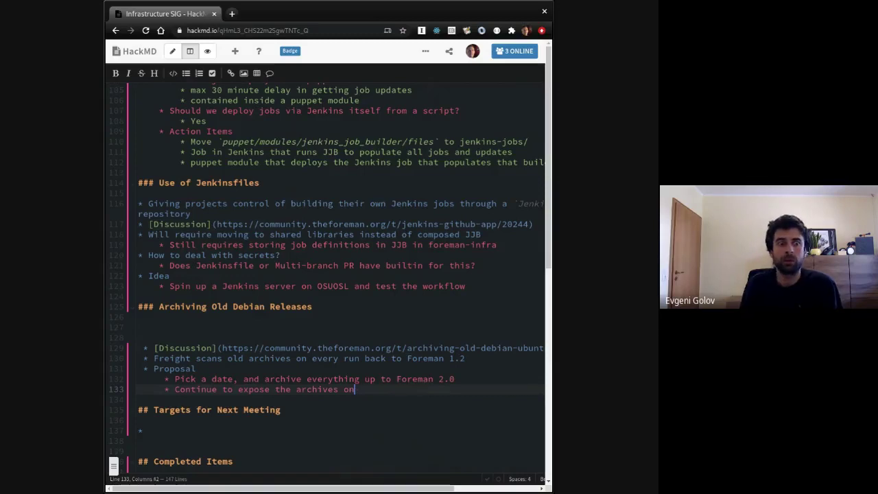
pyautogui.write('an archive site')
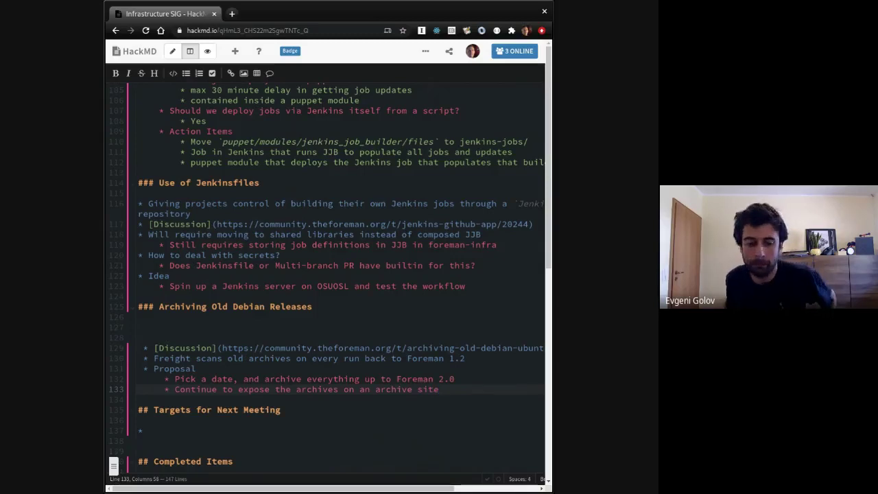
pyautogui.press('Return')
pyautogui.hotkey('shift', 'Tab')
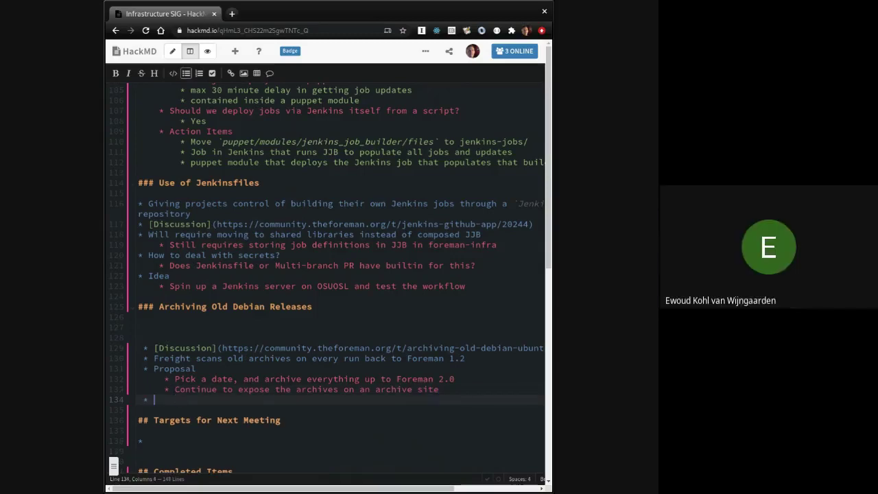
# Add an 'Action Items' bullet with an empty nested sub-bullet after the Proposal.
pyautogui.write('Action Items')
pyautogui.press('Return')
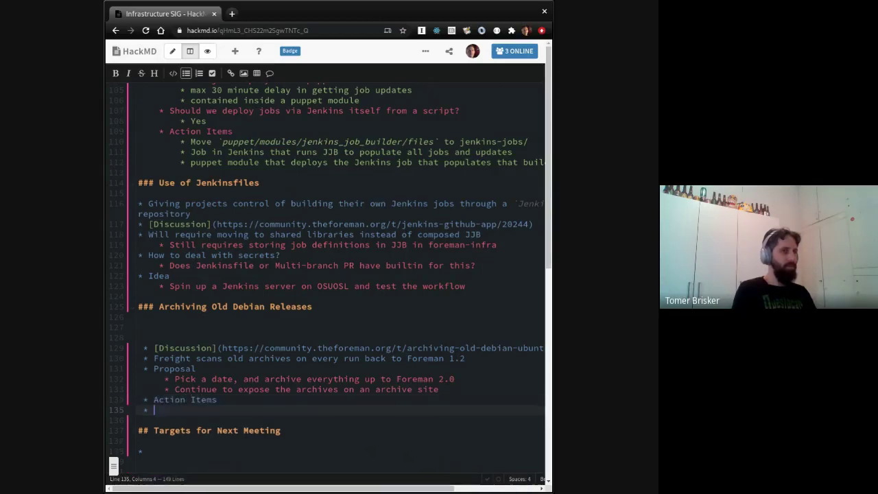
pyautogui.press('Tab')
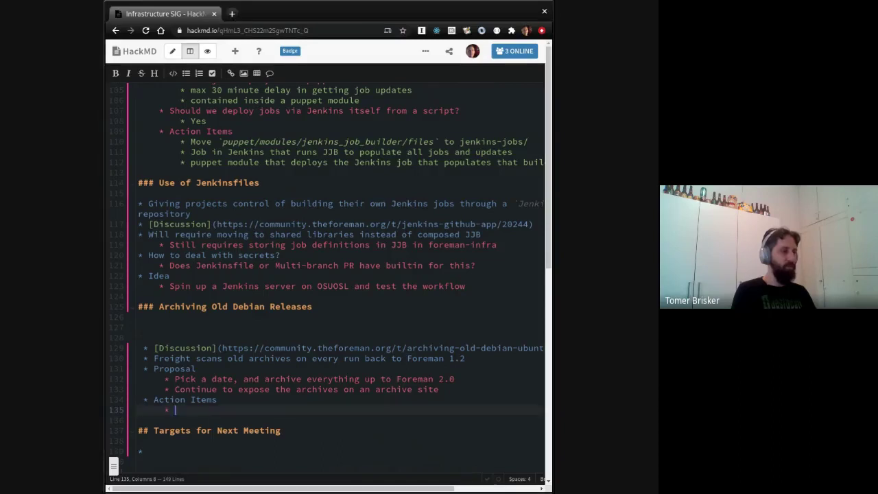
pyautogui.click(458, 388)
pyautogui.scroll(-2, 458, 389)
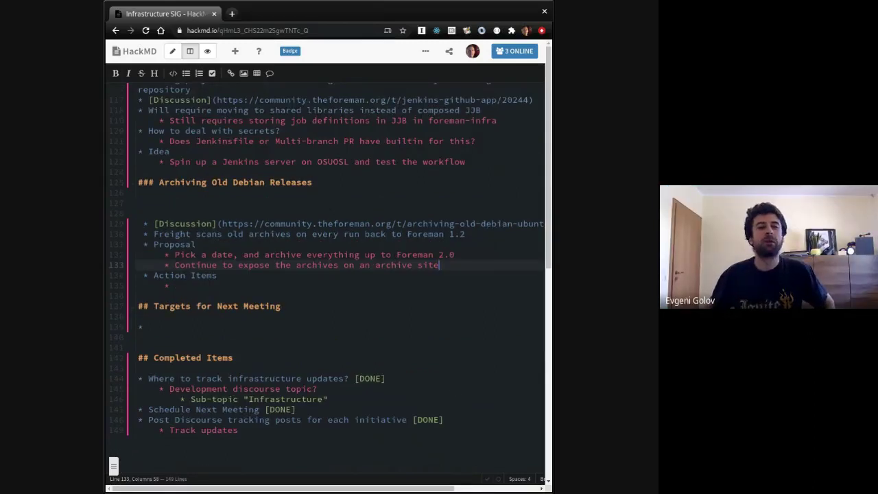
pyautogui.hotkey('alt', 'Tab')
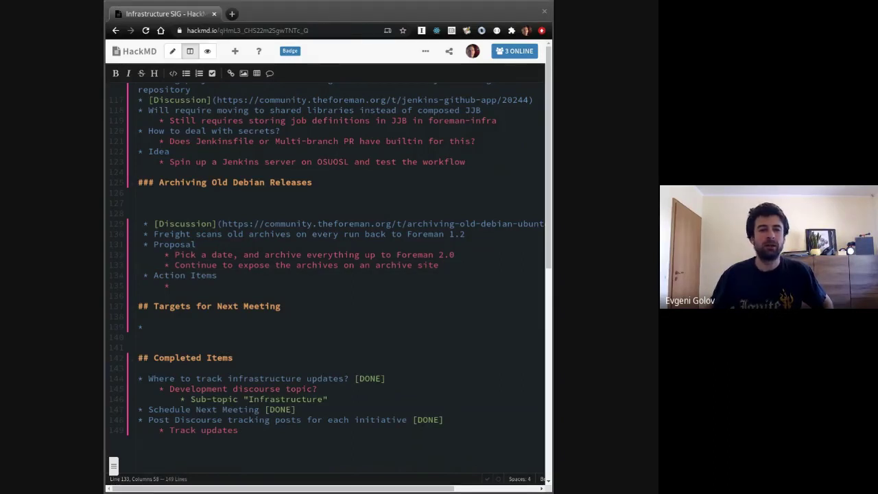
pyautogui.hotkey('alt', 'Tab')
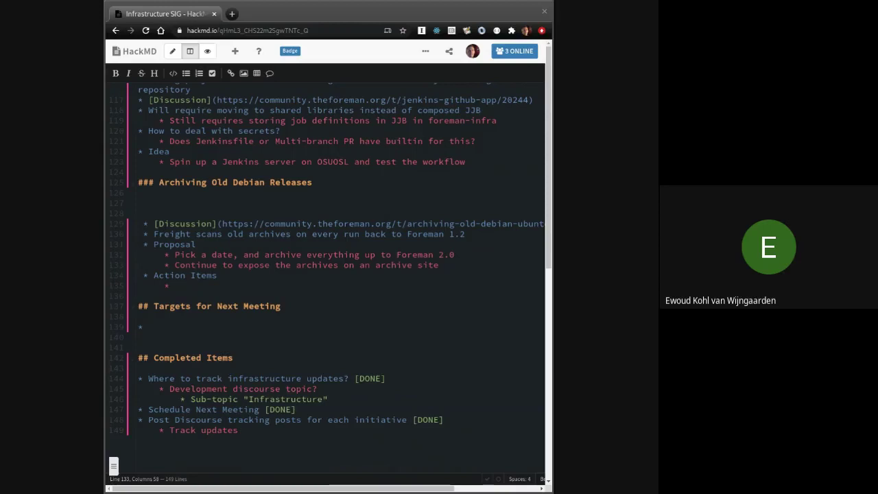
pyautogui.hotkey('alt', 'Tab')
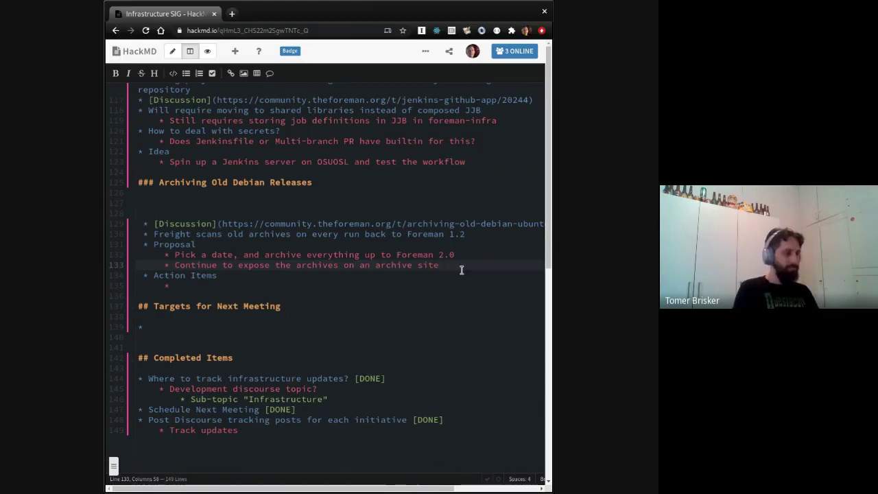
pyautogui.press('Up')
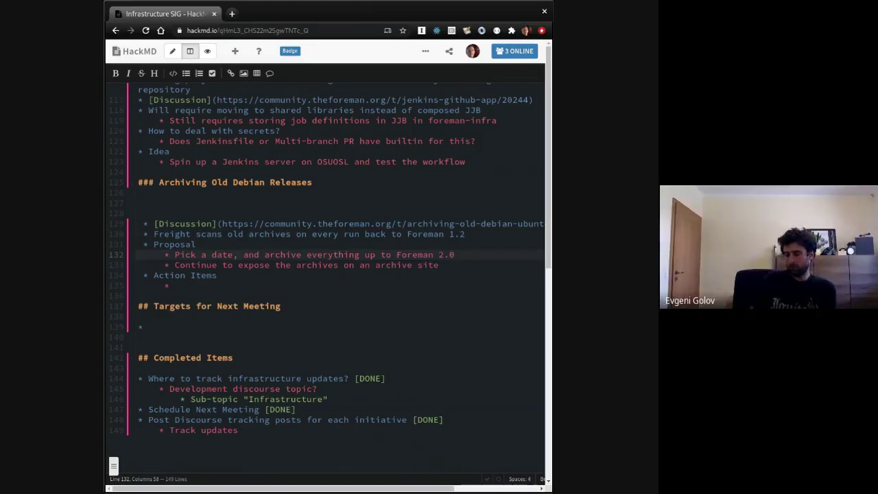
pyautogui.click(440, 264)
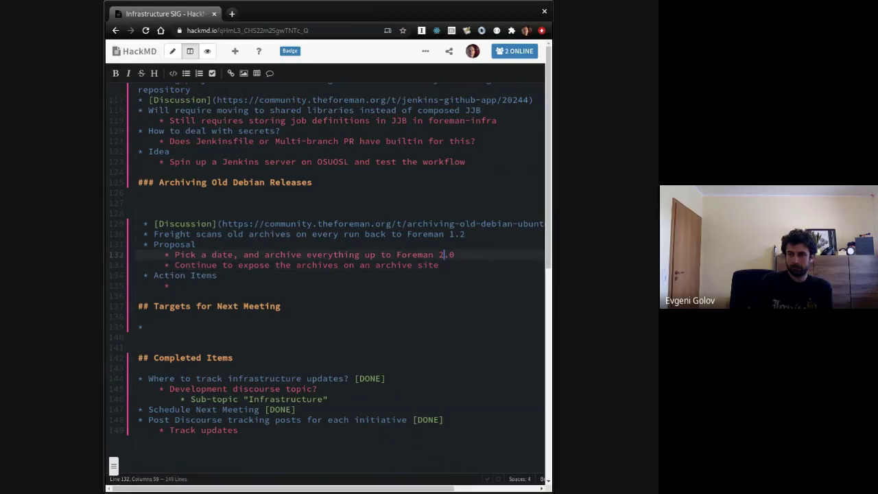
pyautogui.press('Up')
pyautogui.press('Down')
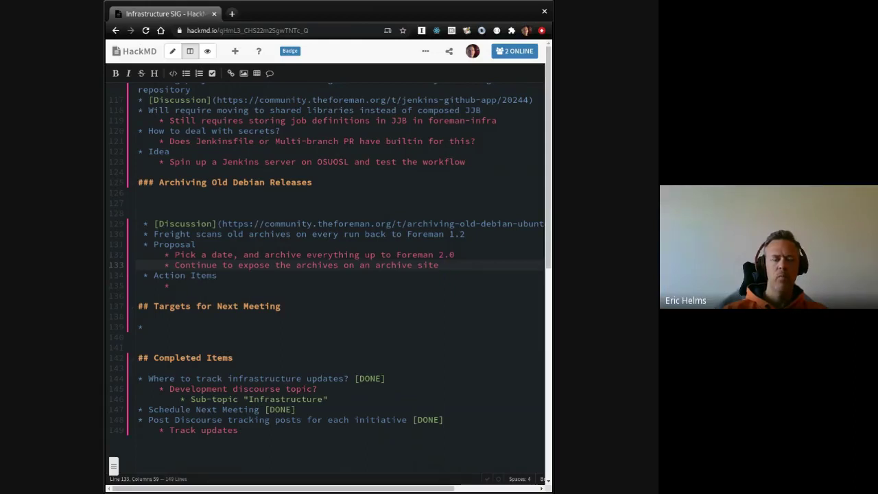
pyautogui.press('Down')
pyautogui.press('Down')
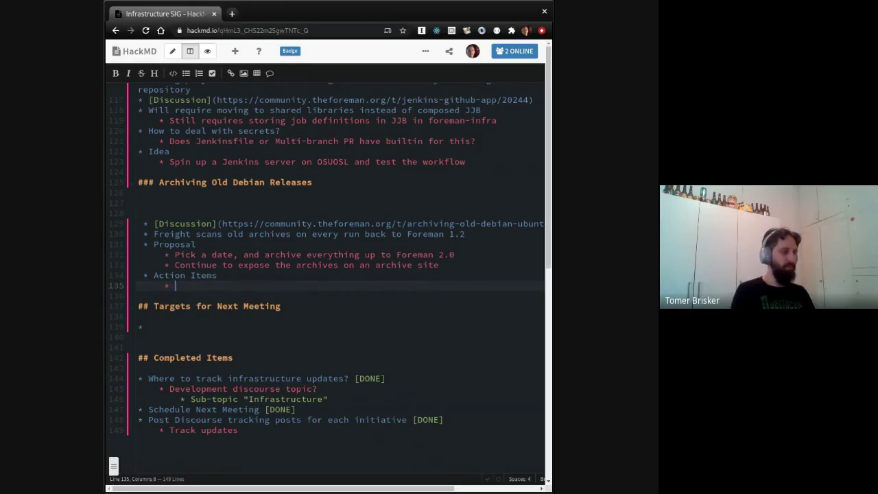
# List action items 'Build archive site up to Foreman 2.0' and 'Pick an archive date'.
pyautogui.write('Pick a d')
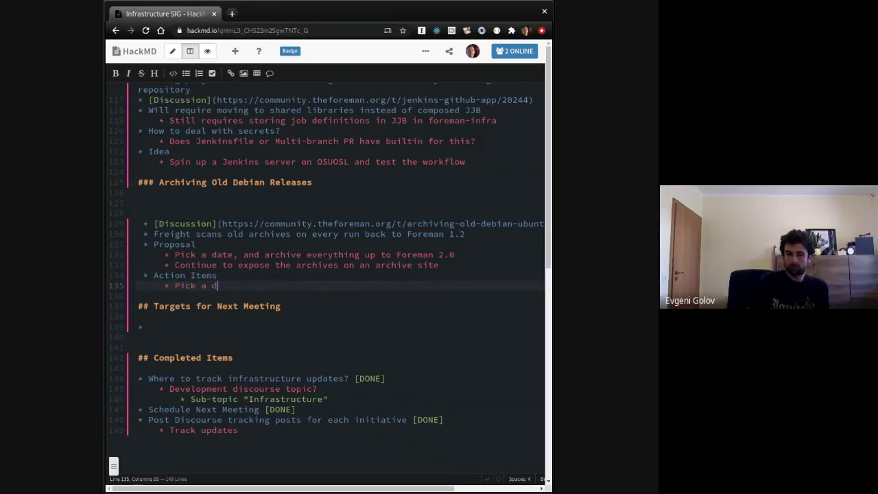
pyautogui.press('BackSpace')
pyautogui.write('n archive ')
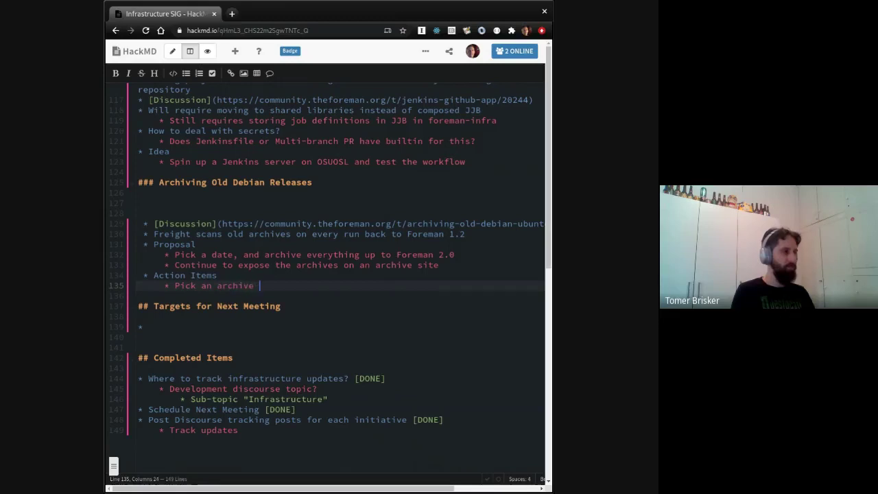
pyautogui.write('date')
pyautogui.press('Home')
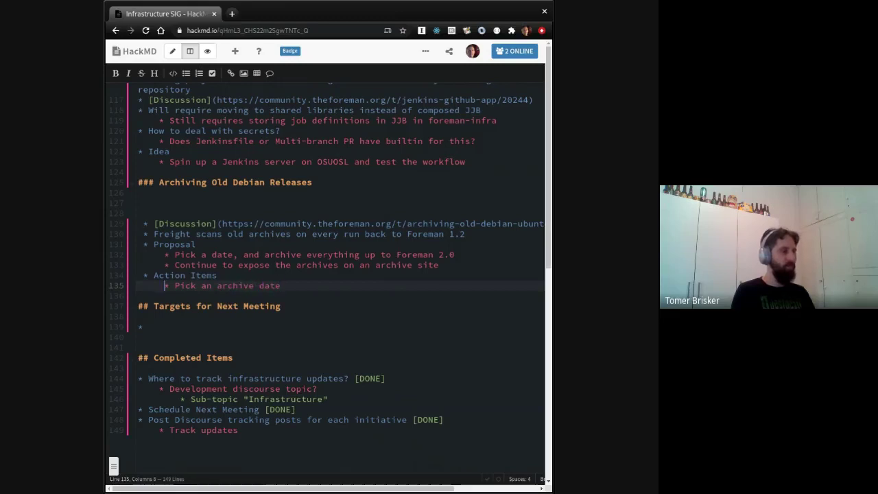
pyautogui.press('Right')
pyautogui.press('Return')
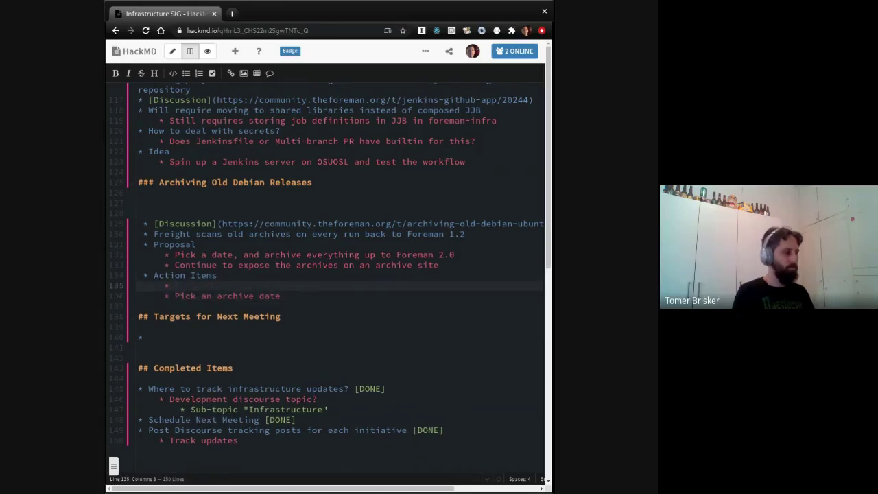
pyautogui.write('Build')
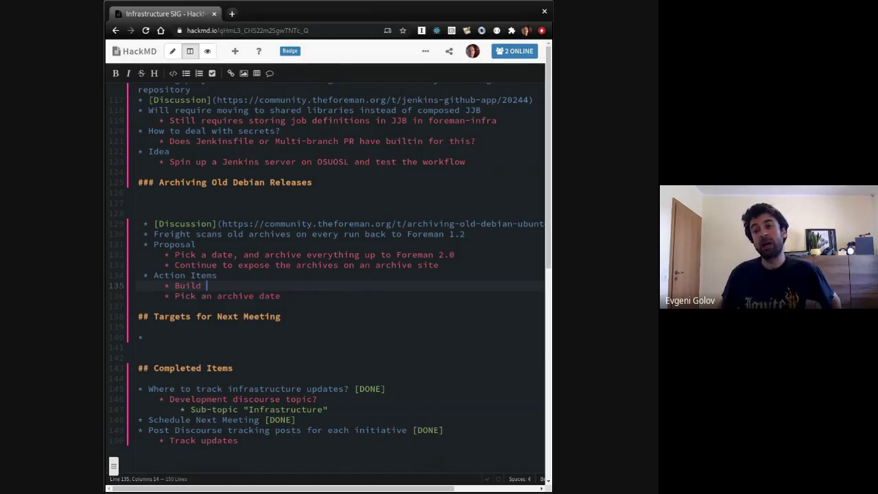
pyautogui.write('arc')
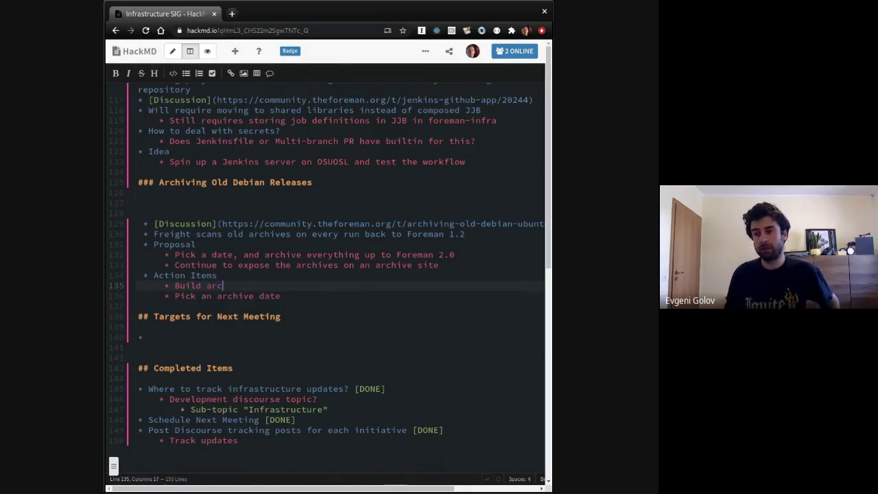
pyautogui.write('hive')
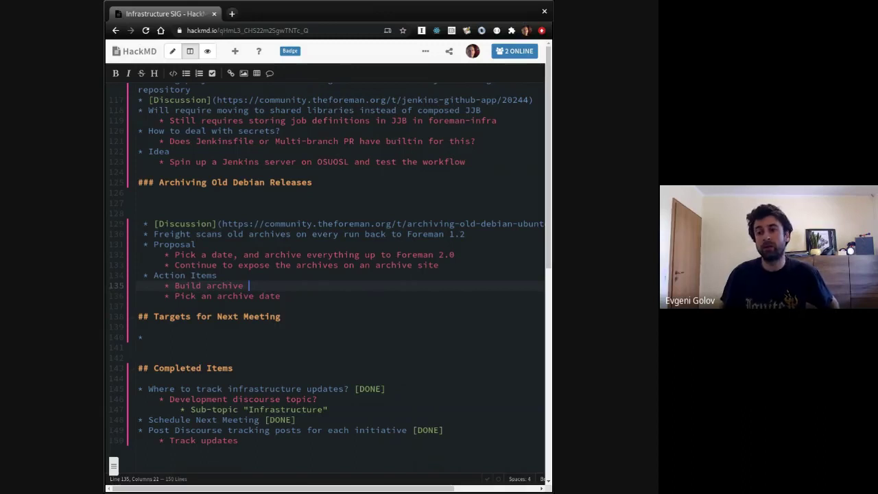
pyautogui.write(' site ')
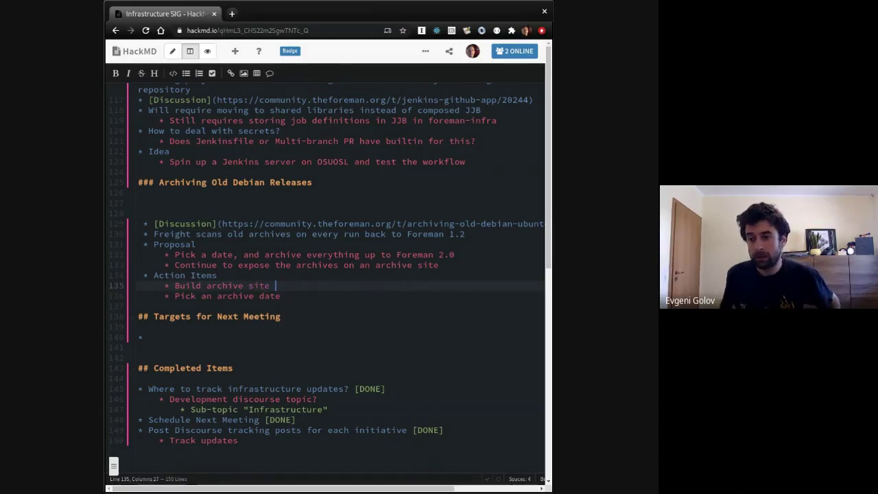
pyautogui.write('up to FOreman')
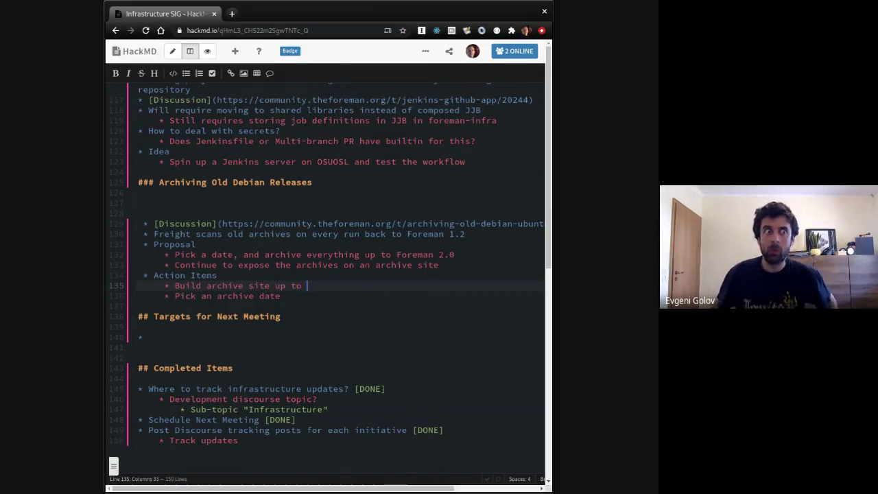
pyautogui.press('BackSpace')
pyautogui.press('BackSpace')
pyautogui.press('BackSpace')
pyautogui.press('BackSpace')
pyautogui.press('BackSpace')
pyautogui.press('BackSpace')
pyautogui.press('BackSpace')
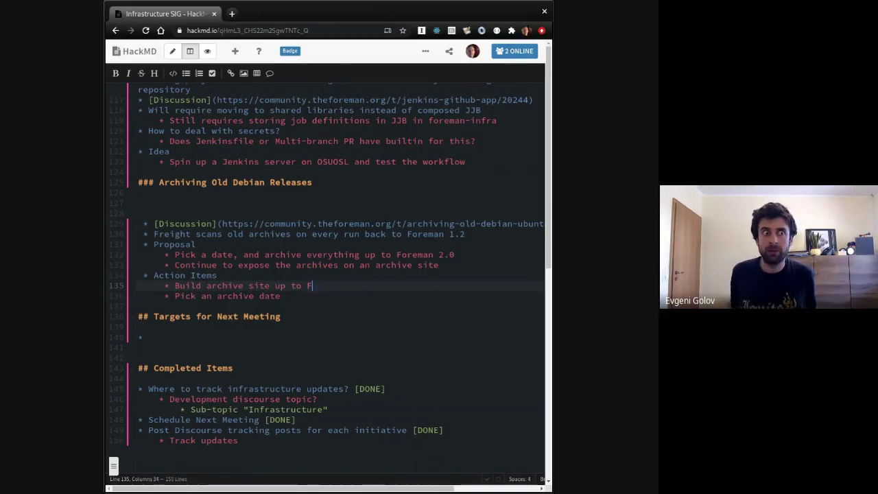
pyautogui.write('oreman 2.0')
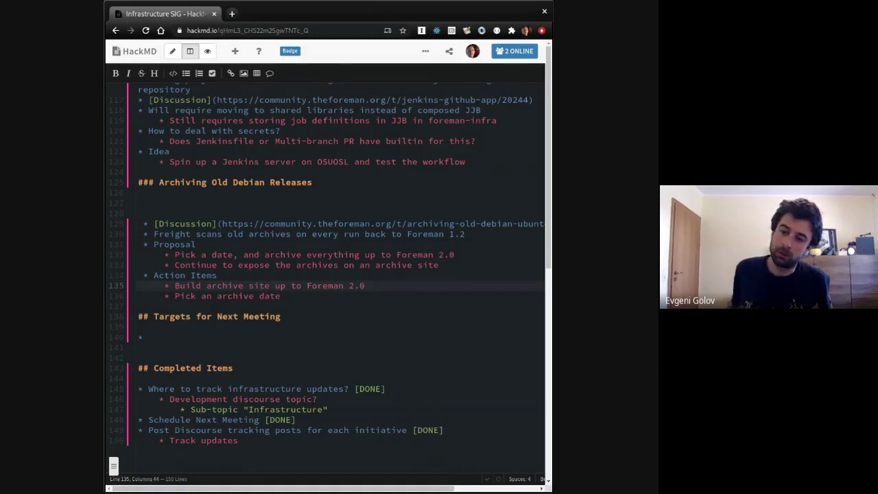
pyautogui.click(281, 296)
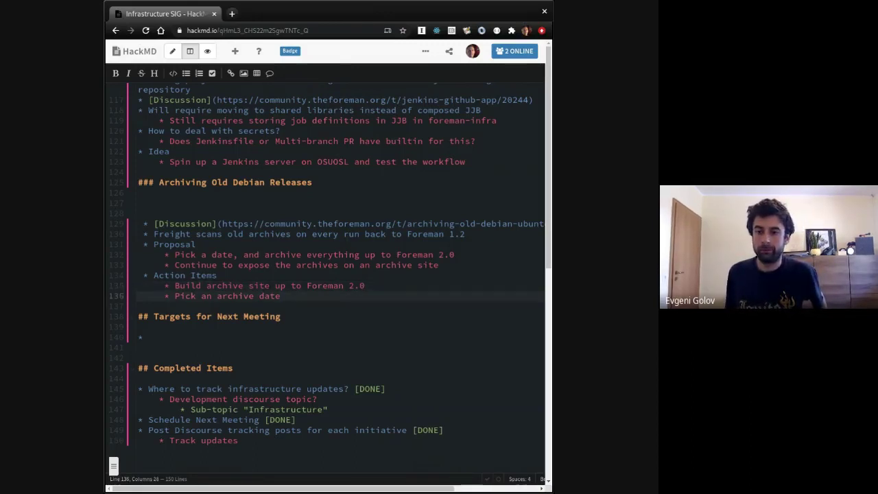
# Remove the unfinished third action item 'Remove freight'.
pyautogui.press('Return')
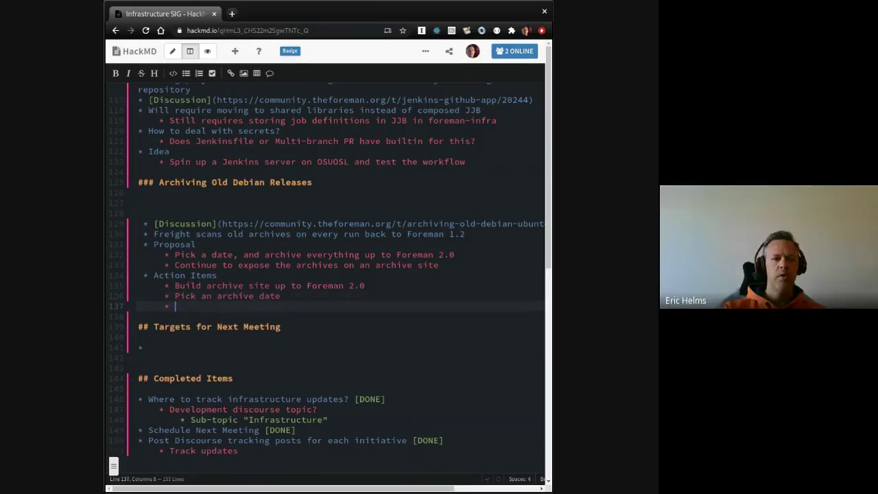
pyautogui.write('Remove ')
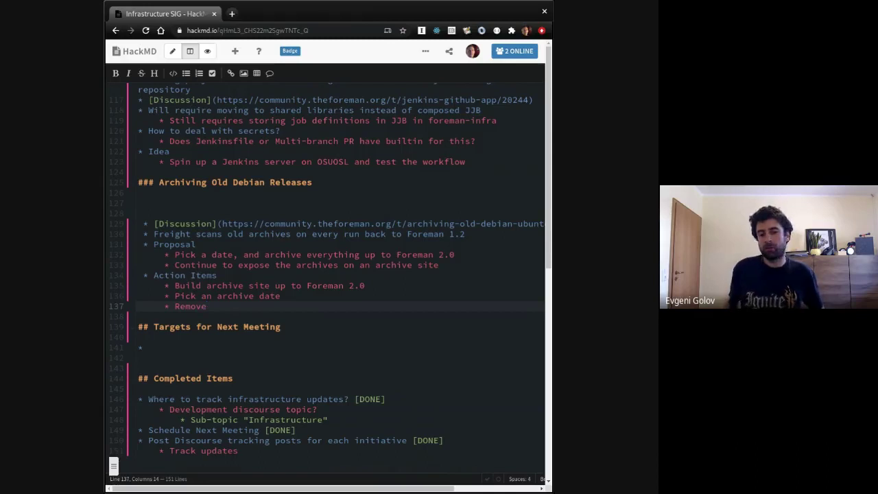
pyautogui.write('fr')
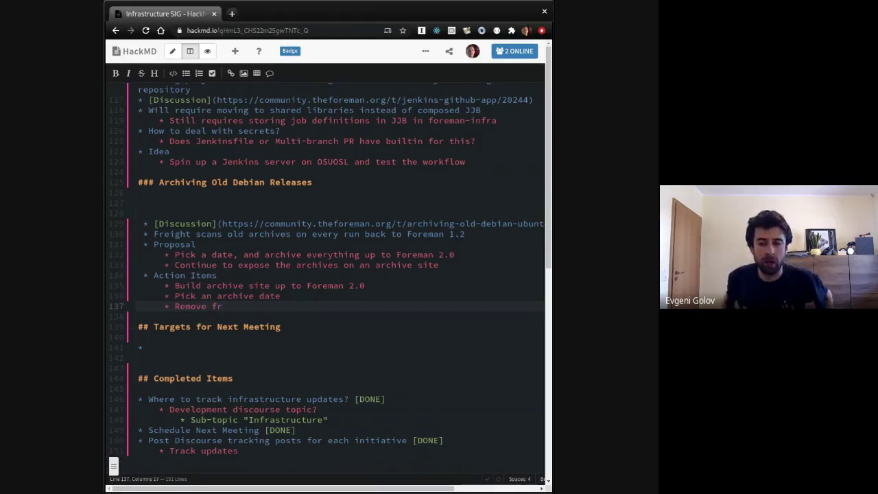
pyautogui.write('eigth')
pyautogui.press('BackSpace')
pyautogui.press('BackSpace')
pyautogui.press('BackSpace')
pyautogui.press('BackSpace')
pyautogui.press('BackSpace')
pyautogui.press('BackSpace')
pyautogui.press('BackSpace')
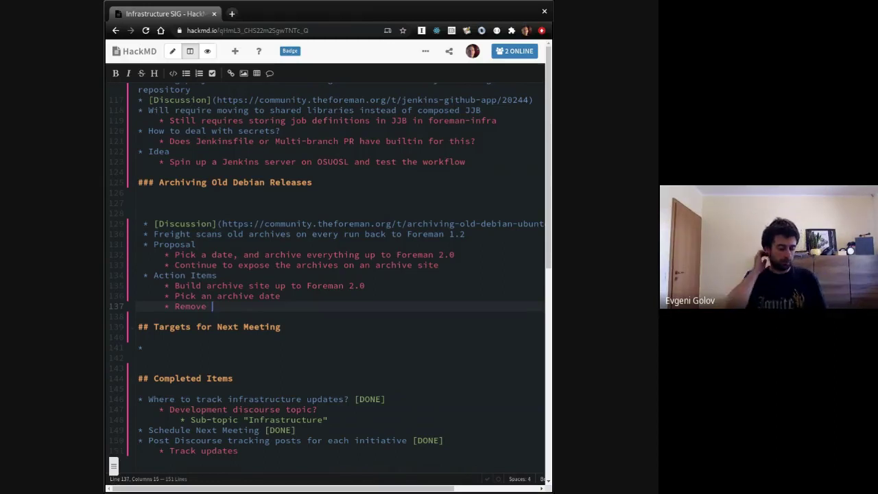
pyautogui.press('BackSpace')
pyautogui.press('BackSpace')
pyautogui.press('BackSpace')
pyautogui.press('BackSpace')
pyautogui.press('BackSpace')
pyautogui.press('BackSpace')
pyautogui.press('BackSpace')
pyautogui.press('BackSpace')
pyautogui.press('BackSpace')
pyautogui.press('BackSpace')
pyautogui.press('BackSpace')
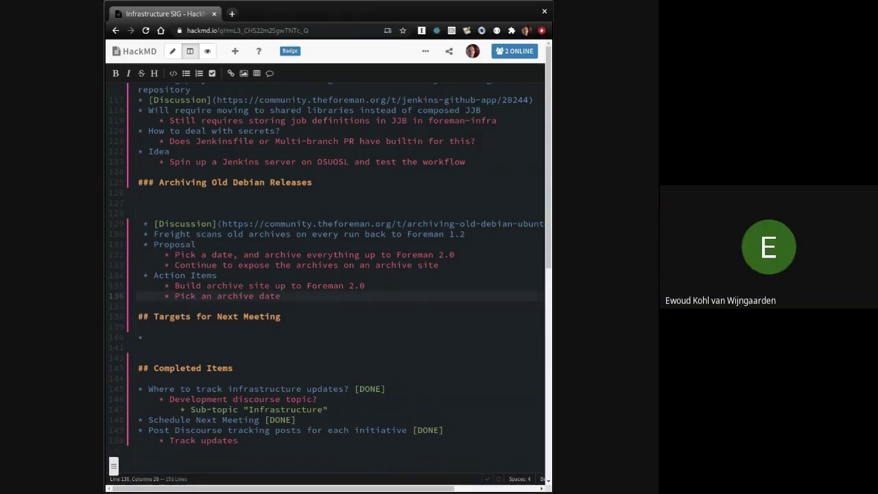
# Add an 'Owner:' line with the owner's username under the Archiving Old Debian Releases heading.
pyautogui.press('Up')
pyautogui.press('Up')
pyautogui.press('Up')
pyautogui.press('Up')
pyautogui.press('Up')
pyautogui.press('Up')
pyautogui.press('Up')
pyautogui.press('Up')
pyautogui.press('Up')
pyautogui.write('owner:')
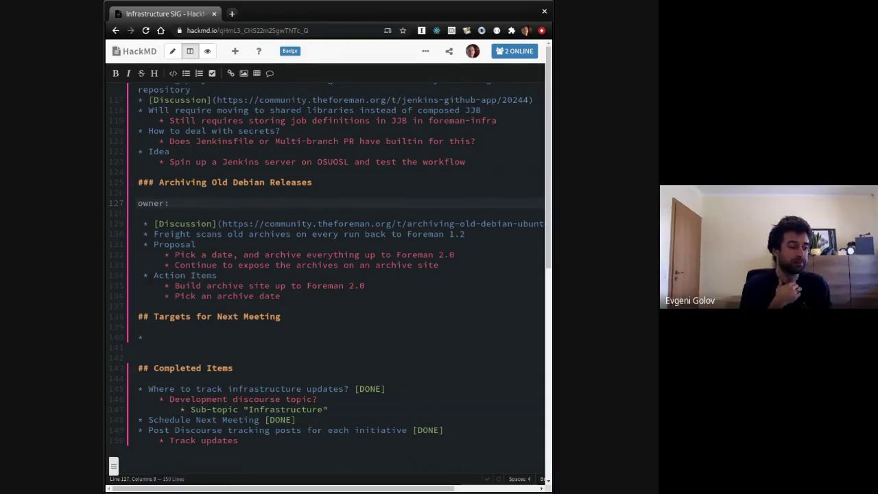
pyautogui.click(138, 203)
pyautogui.scroll(-3, 460, 268)
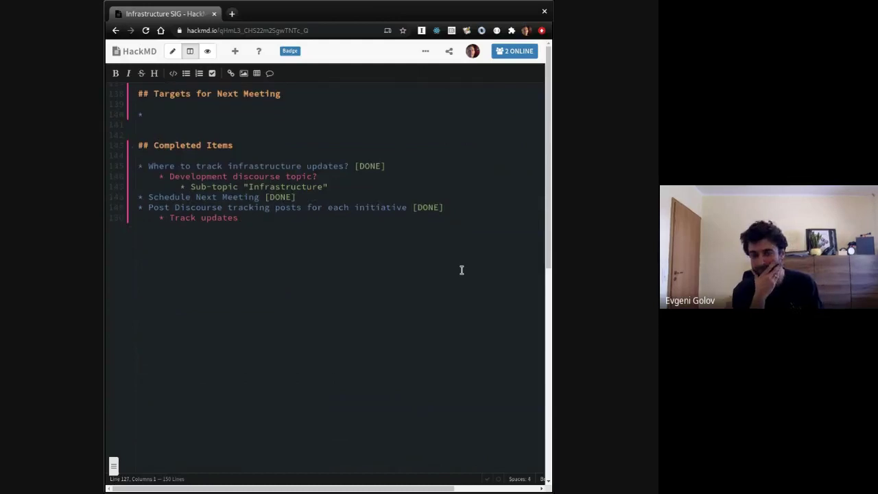
pyautogui.scroll(6, 460, 268)
pyautogui.scroll(1, 462, 270)
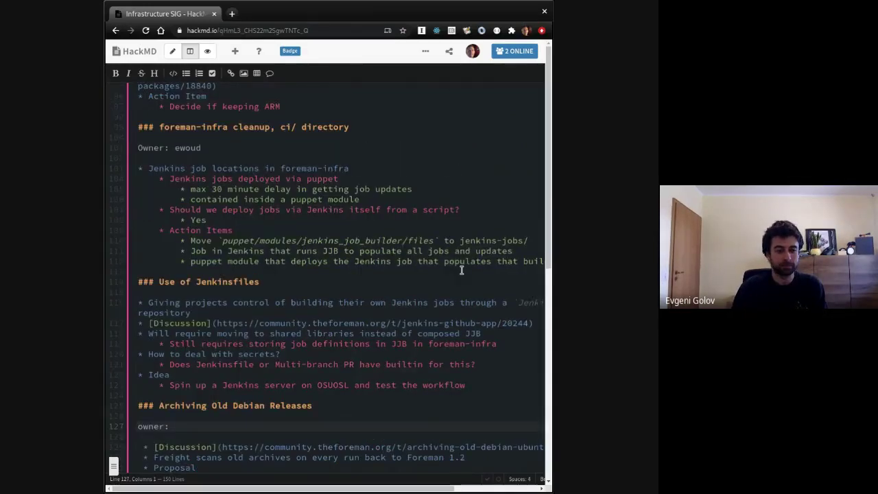
pyautogui.scroll(-5, 462, 268)
pyautogui.press('Delete')
pyautogui.write('O')
pyautogui.press('End')
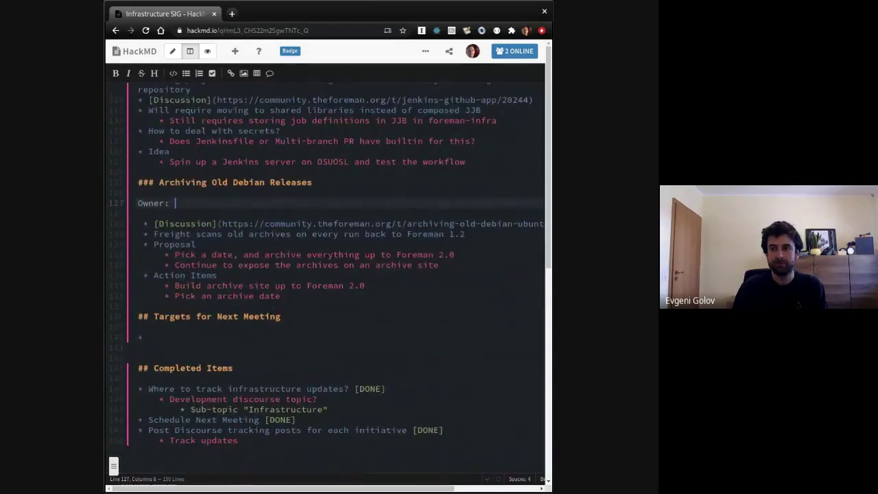
pyautogui.write('egolo')
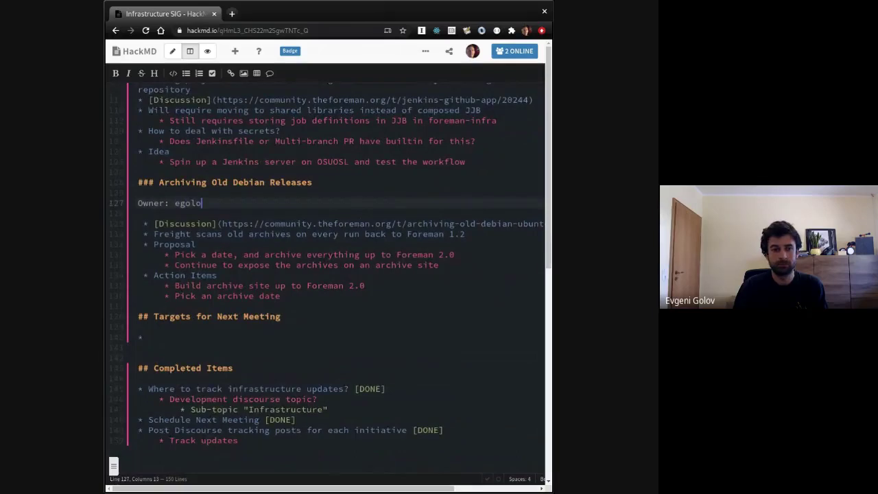
pyautogui.press('BackSpace')
pyautogui.press('BackSpace')
pyautogui.press('BackSpace')
pyautogui.press('BackSpace')
pyautogui.write('vgeni')
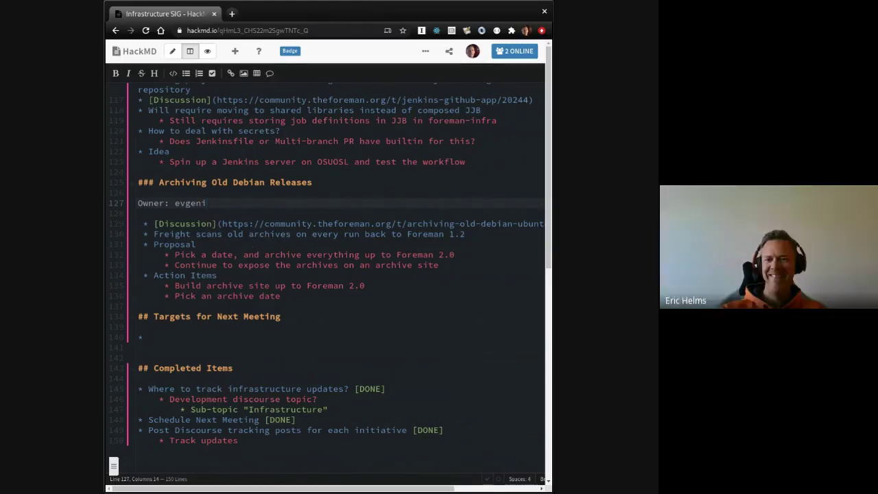
pyautogui.click(478, 233)
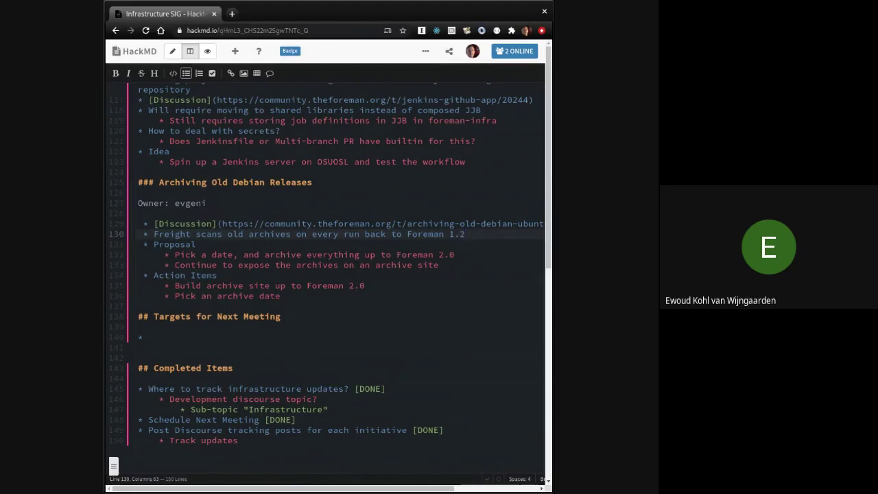
# Append '; increase speed of Debian builds' to the Freight bullet.
pyautogui.write('; increae')
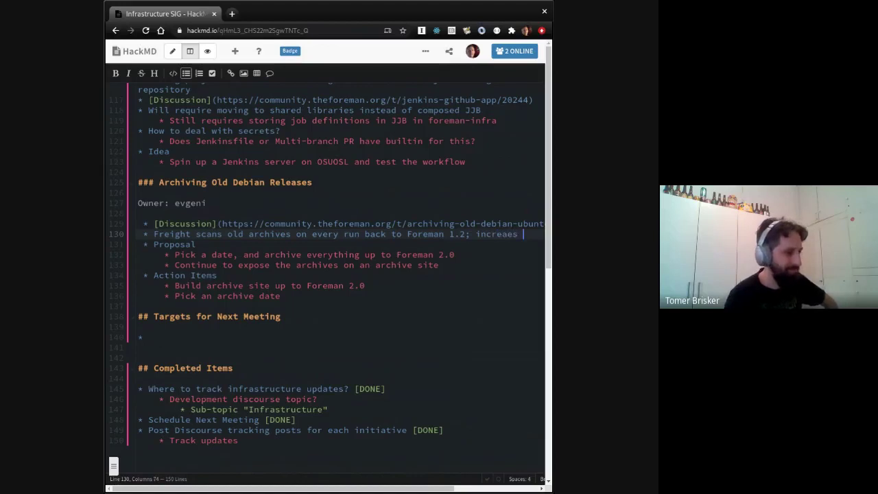
pyautogui.write('s')
pyautogui.press('BackSpace')
pyautogui.press('BackSpace')
pyautogui.press('BackSpace')
pyautogui.write('se ')
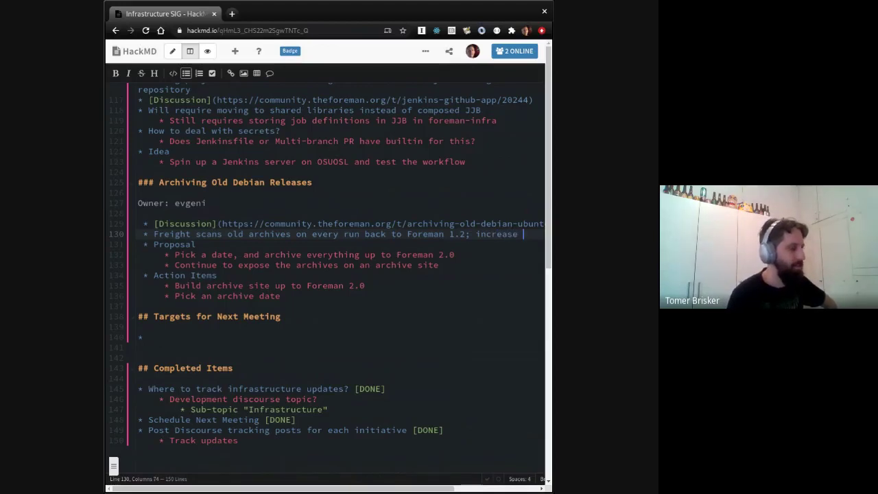
pyautogui.write('speed of Debian')
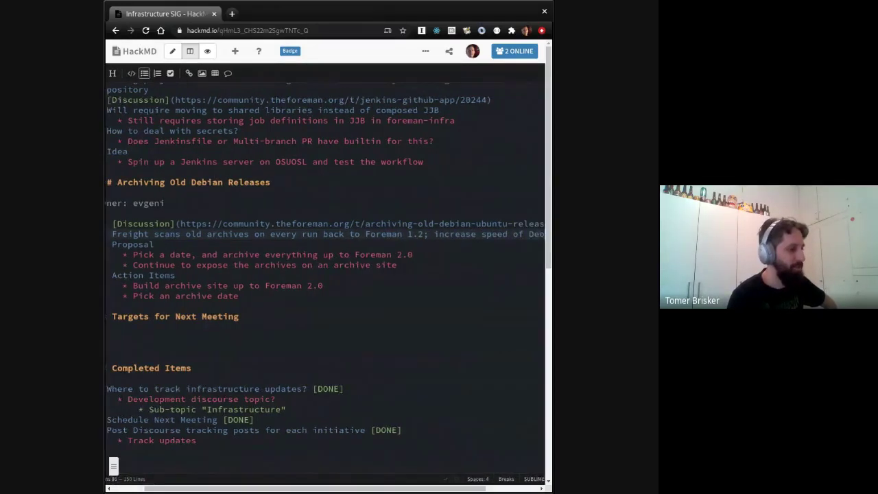
pyautogui.write(' builds')
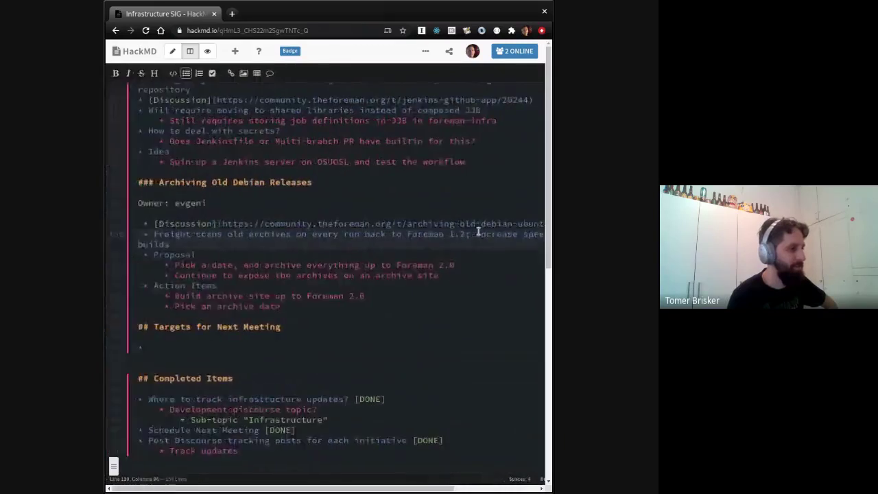
pyautogui.scroll(3, 478, 231)
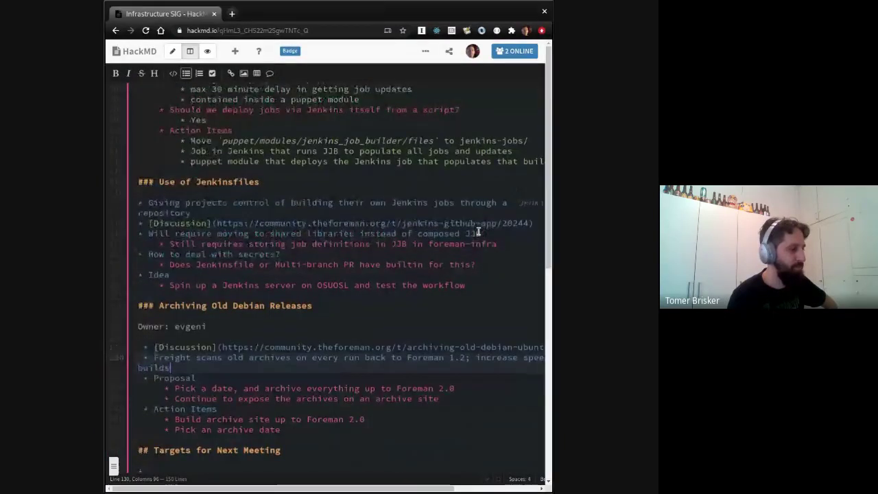
pyautogui.scroll(-2, 478, 231)
pyautogui.scroll(2, 478, 231)
pyautogui.scroll(-2, 477, 231)
pyautogui.scroll(8, 329, 178)
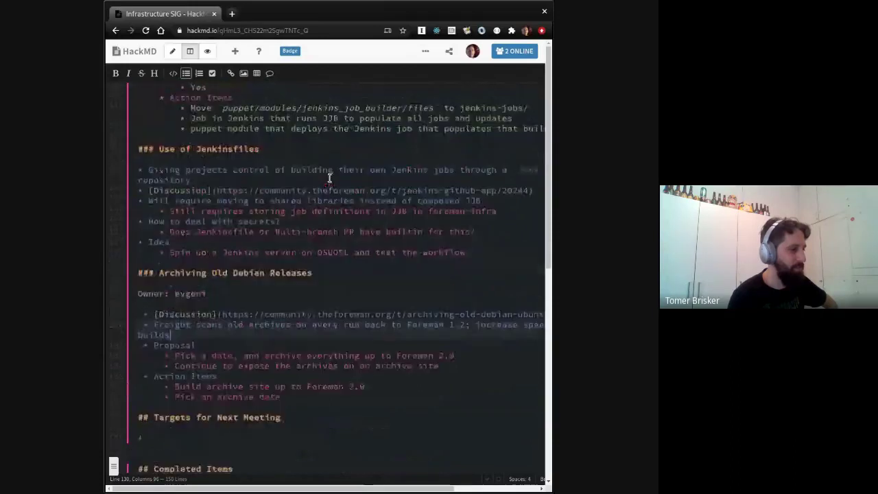
pyautogui.scroll(5, 330, 178)
# Add 'Auto-building Debian on PR merge' to the agenda below Rackspace migrations.
pyautogui.scroll(3, 329, 178)
pyautogui.click(302, 203)
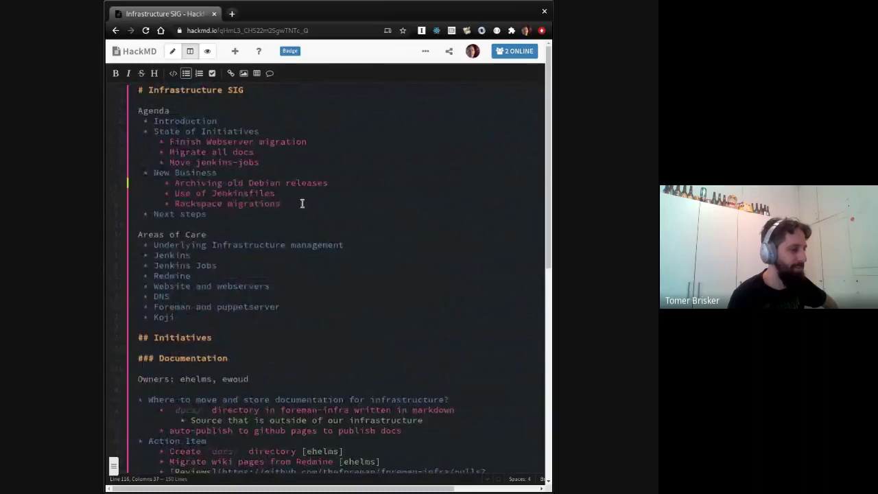
pyautogui.press('Return')
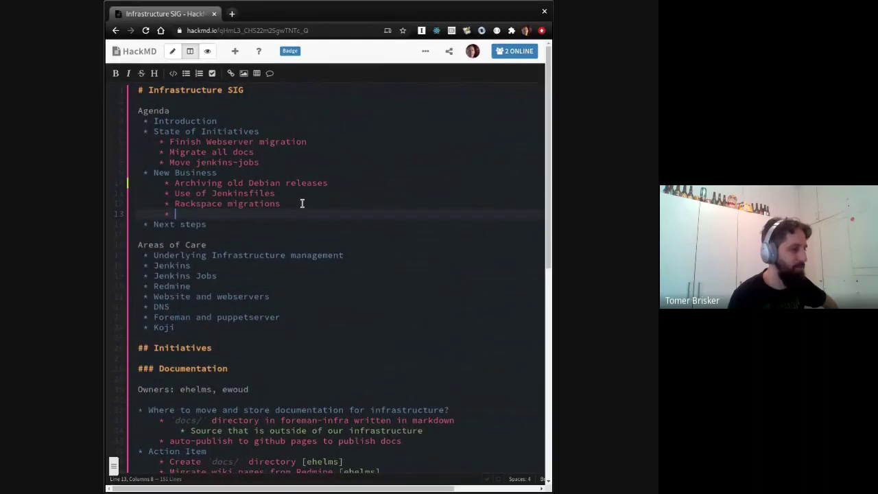
pyautogui.write('Auto-building Debian on PR merge')
pyautogui.scroll(-5, 302, 203)
pyautogui.scroll(3, 302, 203)
pyautogui.scroll(-12, 302, 203)
pyautogui.scroll(-7, 301, 203)
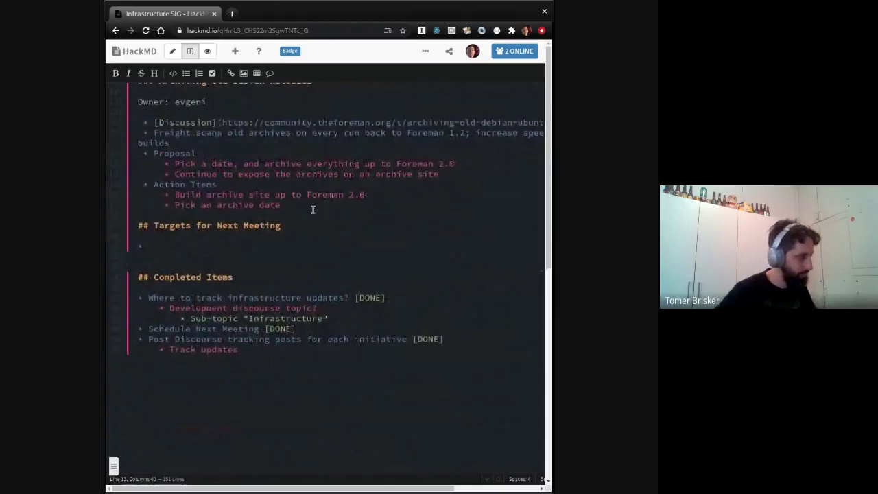
# Insert the heading '### Auto-building Debian on PR merge' above Targets for Next Meeting.
pyautogui.click(312, 209)
pyautogui.press('Return')
pyautogui.press('Return')
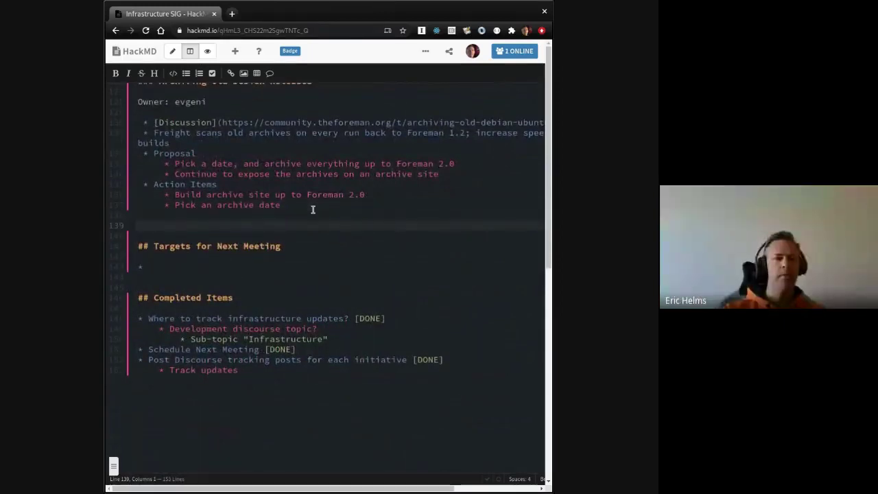
pyautogui.write('### Au')
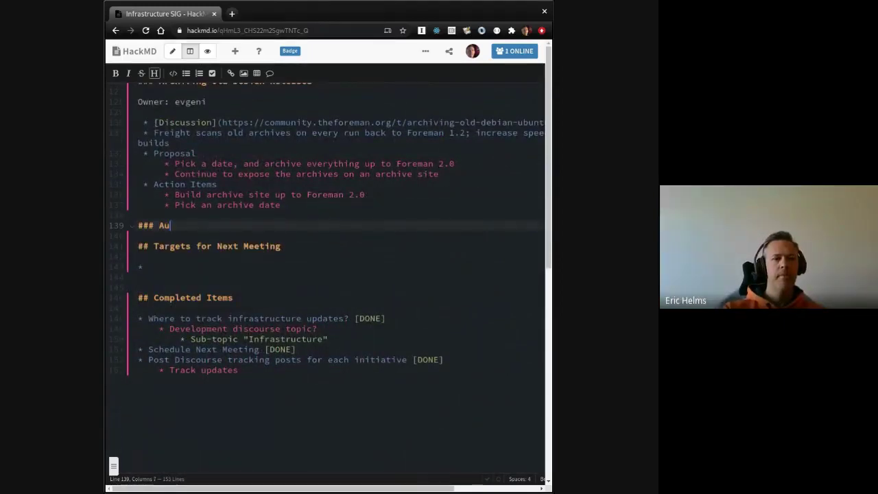
pyautogui.write('to-building Debian')
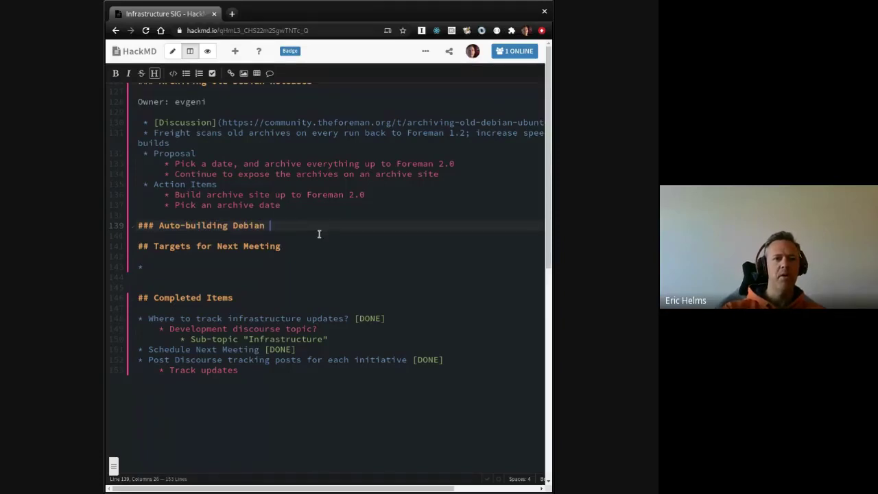
pyautogui.write('on PR merge')
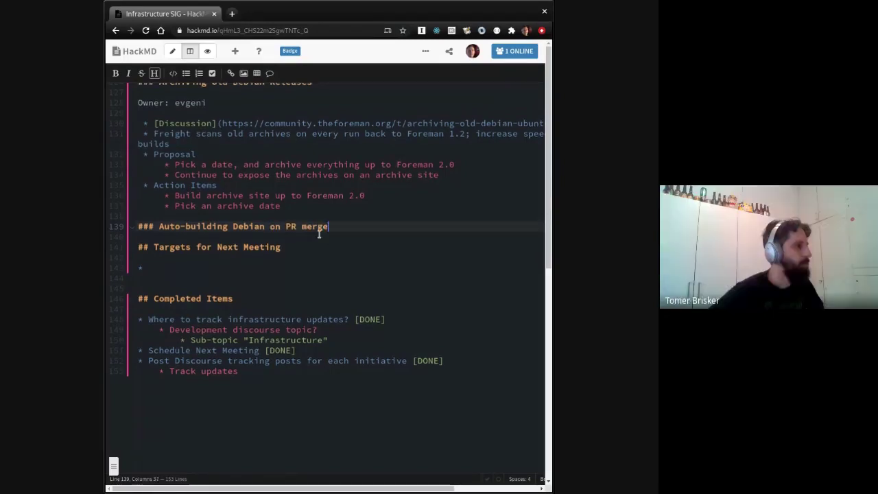
pyautogui.scroll(5, 319, 234)
pyautogui.scroll(-3, 319, 234)
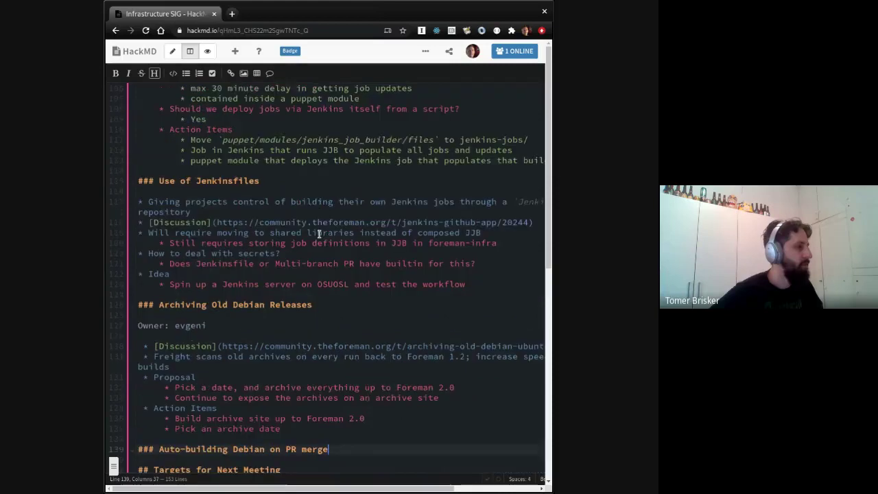
pyautogui.scroll(-2, 318, 234)
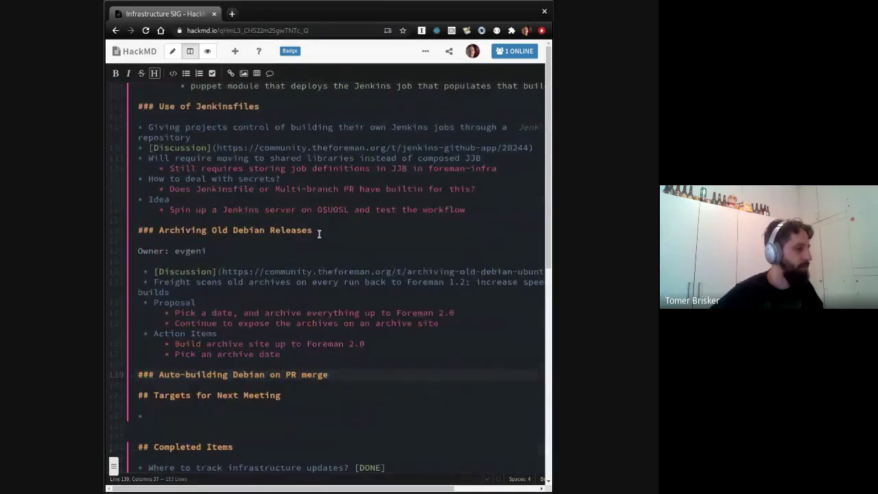
pyautogui.click(281, 108)
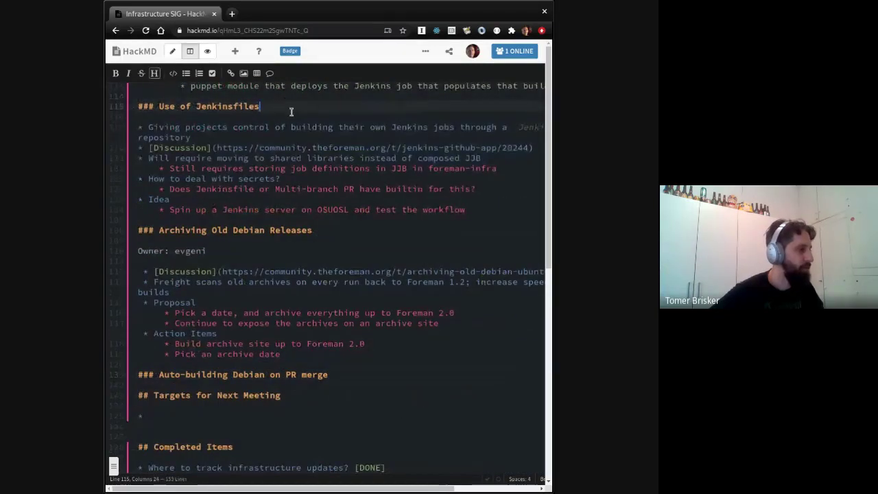
pyautogui.press('Return')
pyautogui.press('Return')
pyautogui.write('Owner: ewoud')
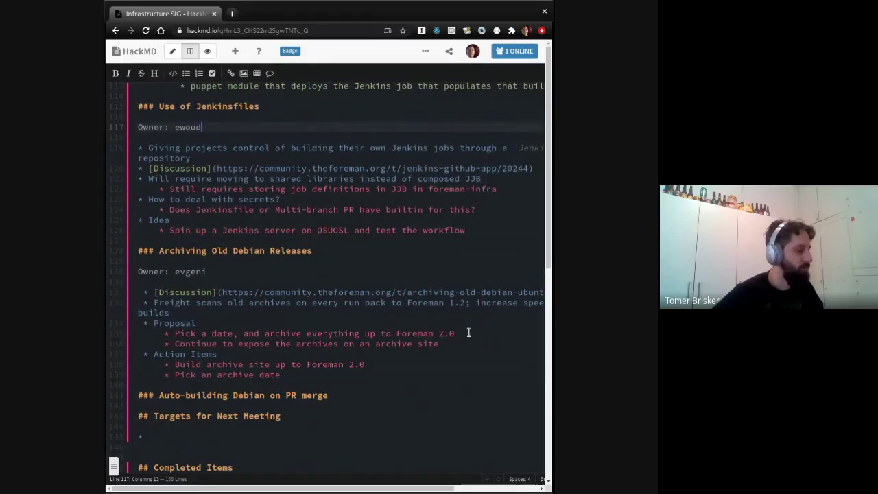
pyautogui.scroll(1, 468, 333)
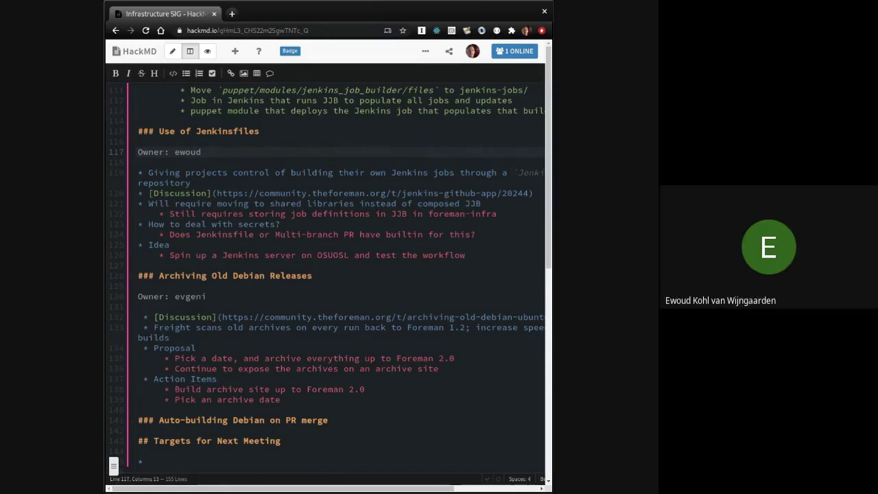
pyautogui.scroll(3, 468, 334)
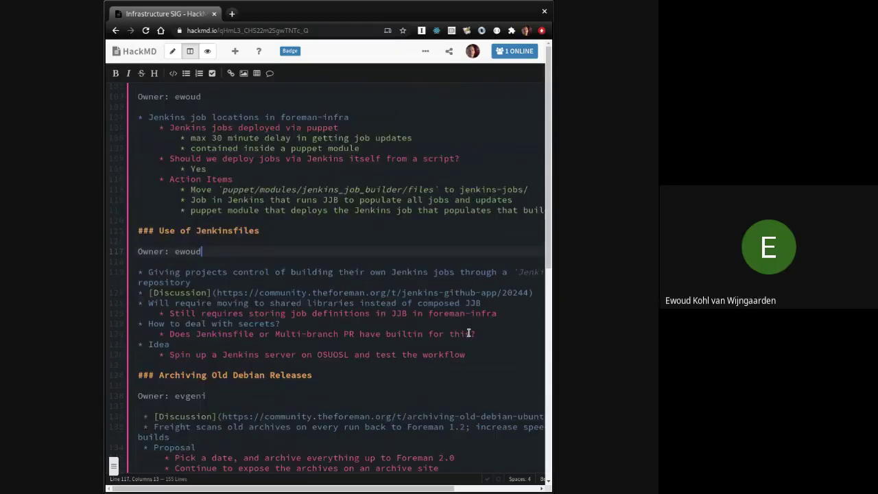
pyautogui.scroll(-4, 468, 334)
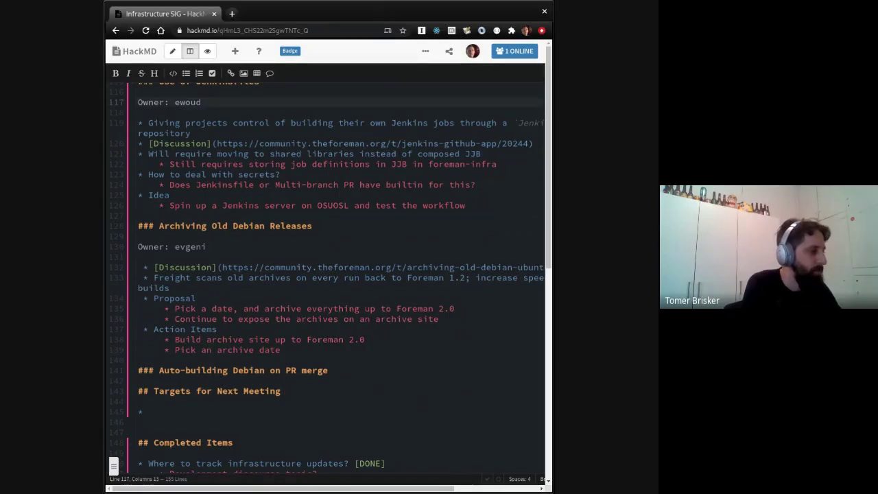
# Scroll back to the Rackspace migration notes and put the caret on the Foreman/puppetserver entry.
pyautogui.scroll(10, 468, 333)
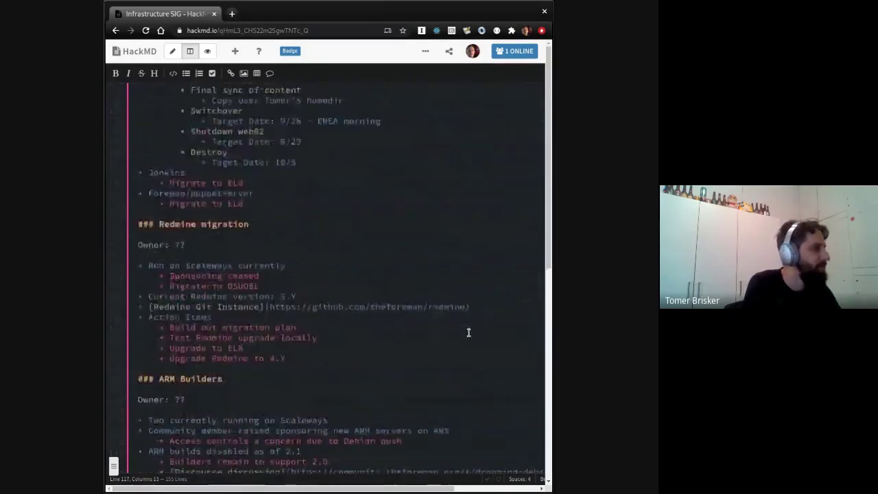
pyautogui.scroll(9, 468, 332)
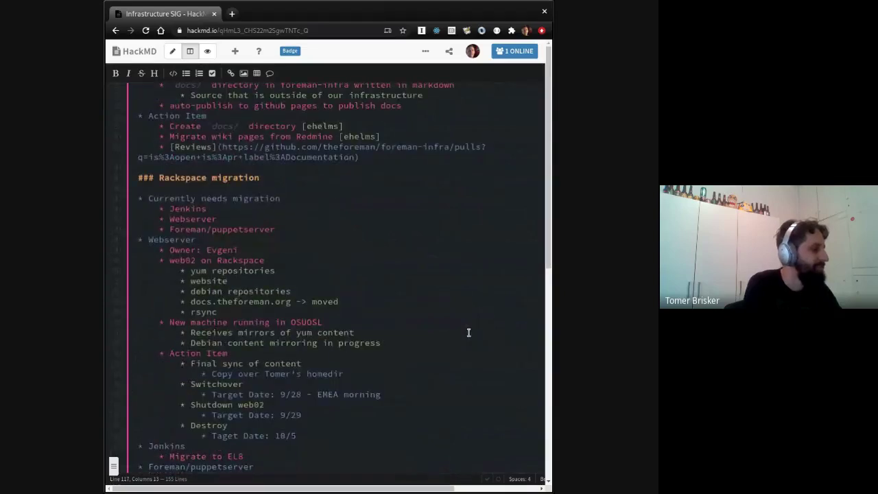
pyautogui.scroll(-6, 469, 332)
pyautogui.click(314, 296)
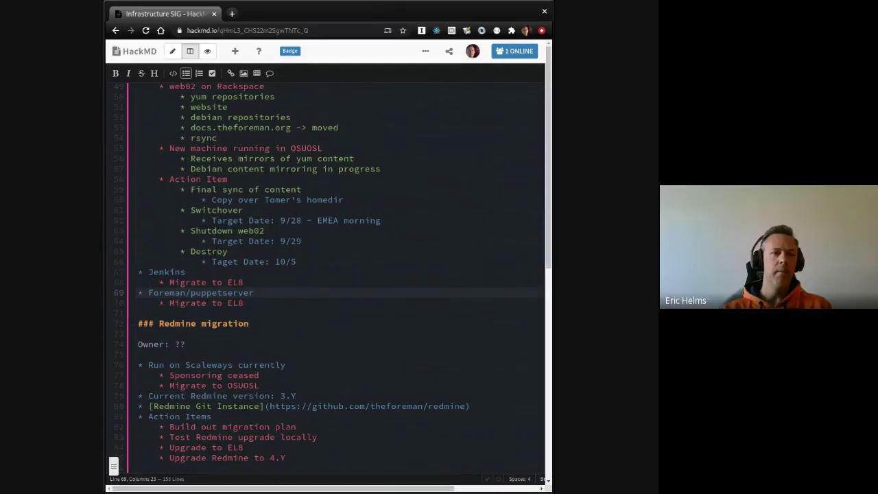
pyautogui.scroll(2, 314, 296)
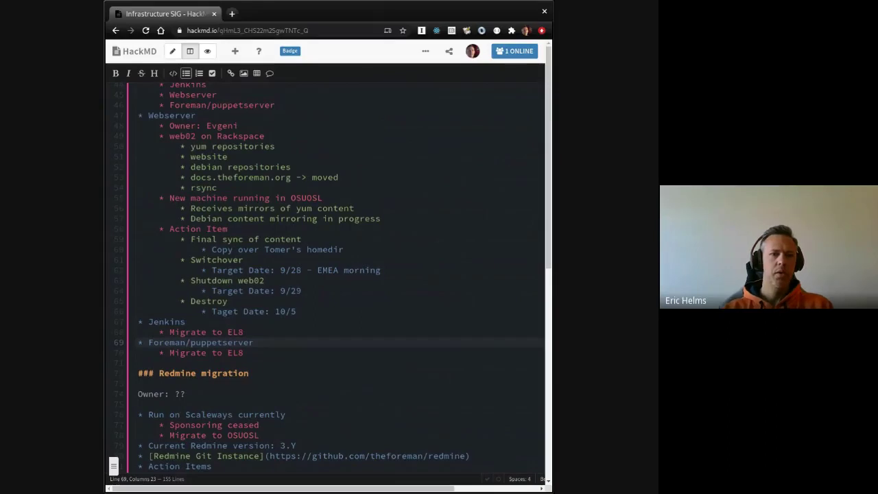
# Under Jenkins add a 'Process' bullet with steps 'Create new machine in OSUOSL', 'Add it to Foreman', 'Assign the right Hostgroup'.
pyautogui.click(244, 332)
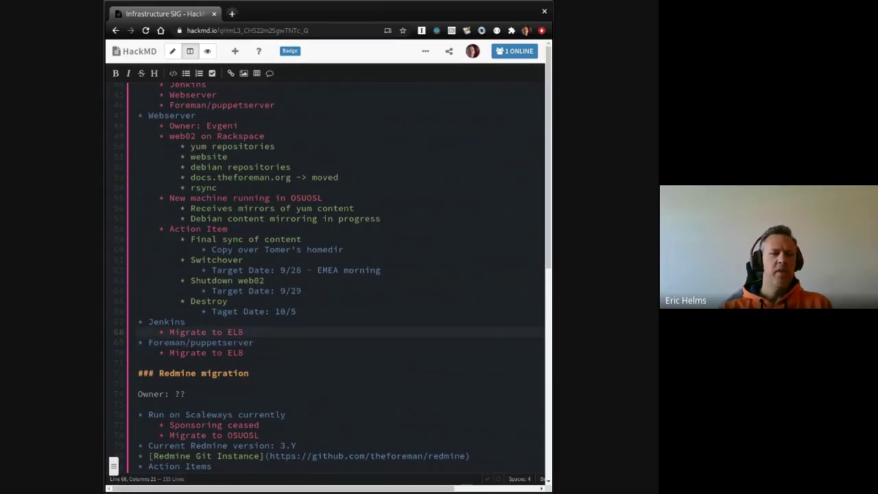
pyautogui.press('Return')
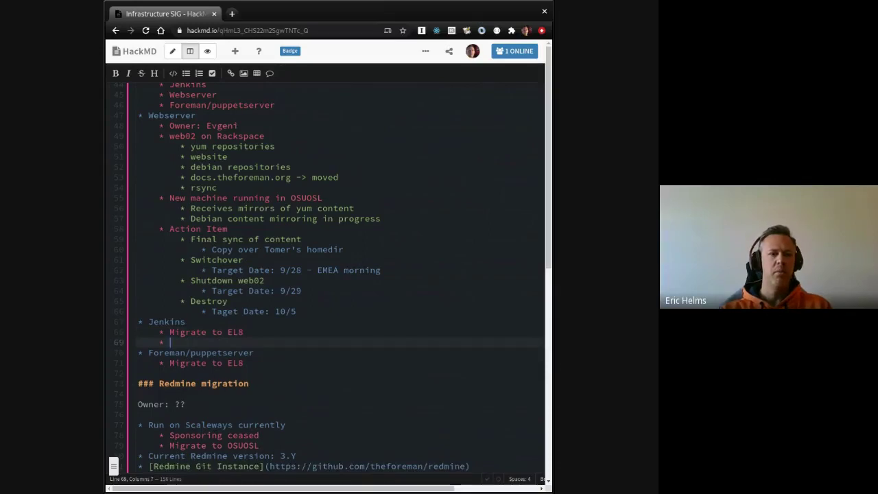
pyautogui.write('Process')
pyautogui.press('Return')
pyautogui.press('Tab')
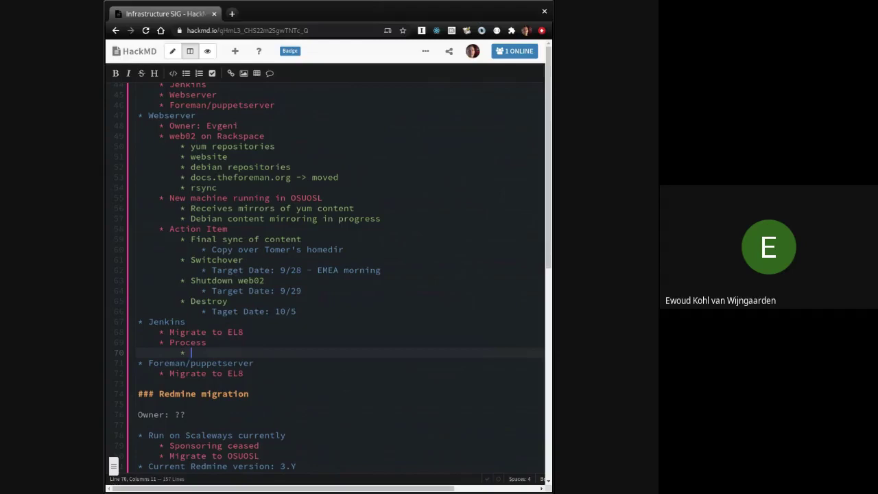
pyautogui.write('Create new machin')
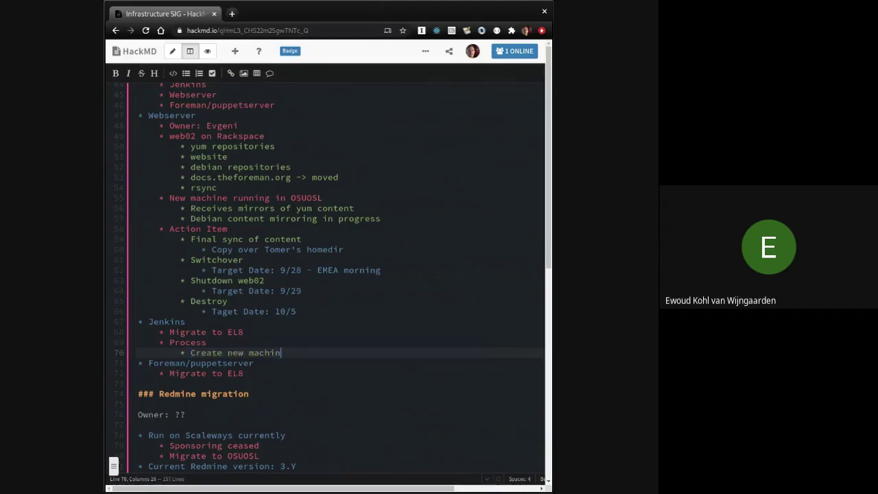
pyautogui.write('e in OSUOSL')
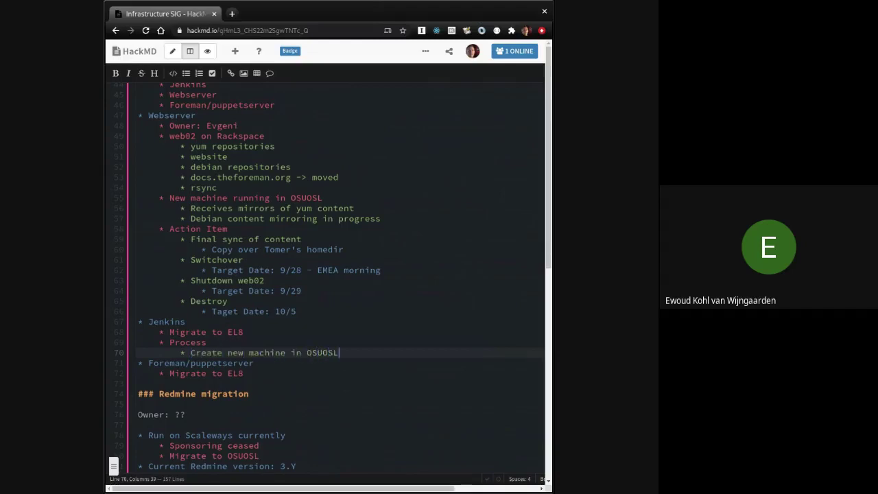
pyautogui.press('Return')
pyautogui.write('Add it to ')
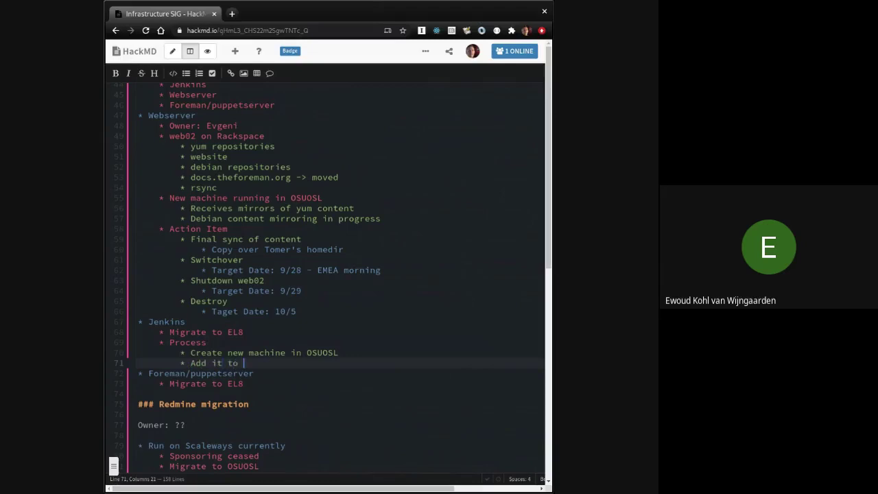
pyautogui.write('Foreman')
pyautogui.press('Return')
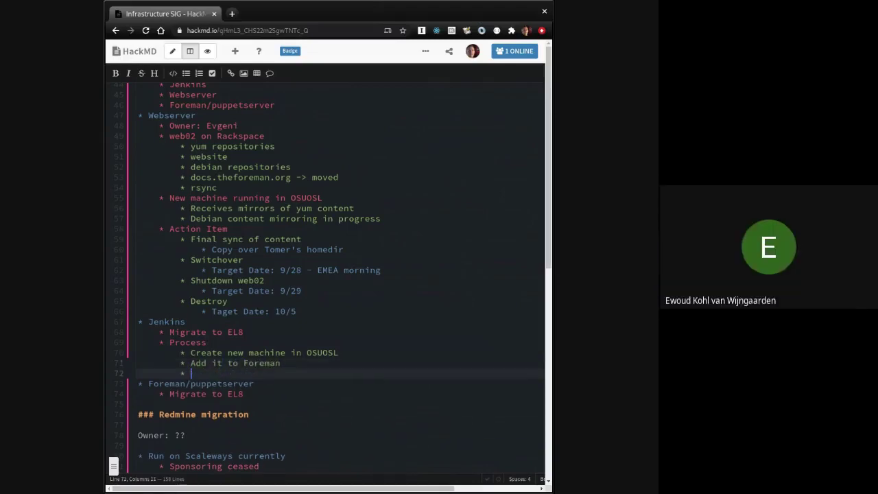
pyautogui.write('Assign the right Hostgroup')
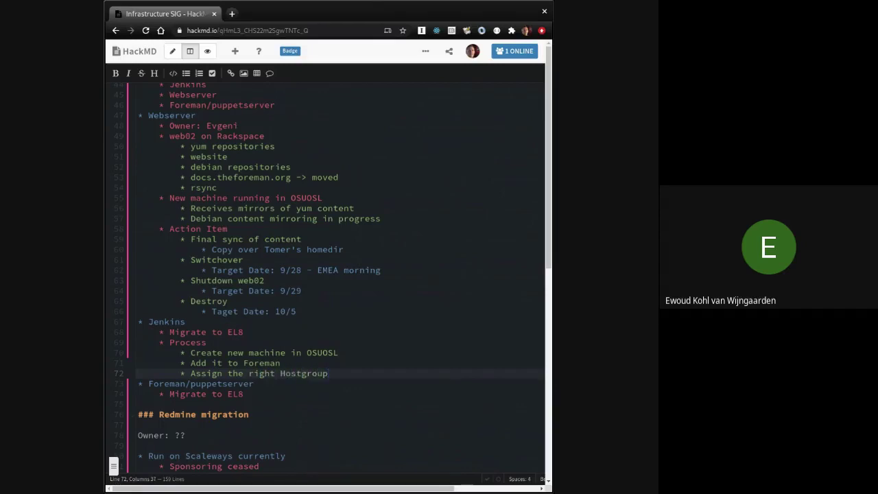
# Add Process steps 'Sync over /var/lib/jenkins' and 'Update DNS'.
pyautogui.press('Return')
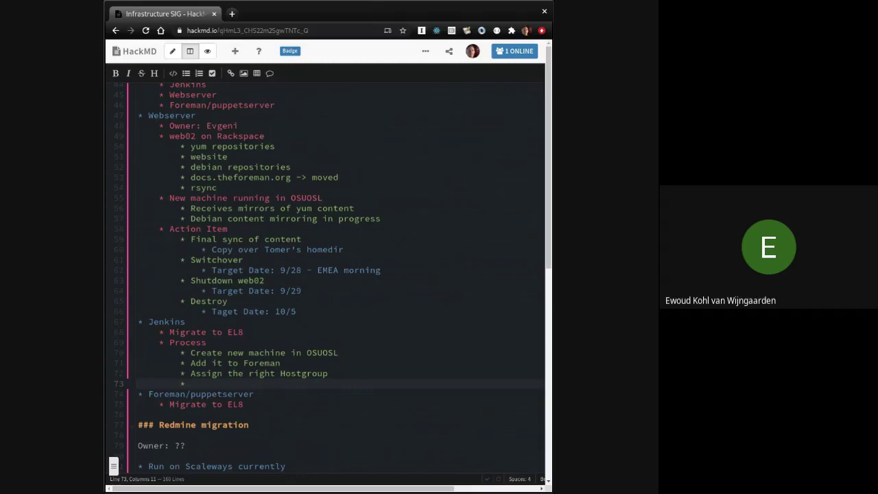
pyautogui.write('I')
pyautogui.press('BackSpace')
pyautogui.write('Sync over /var/lib/jenkins')
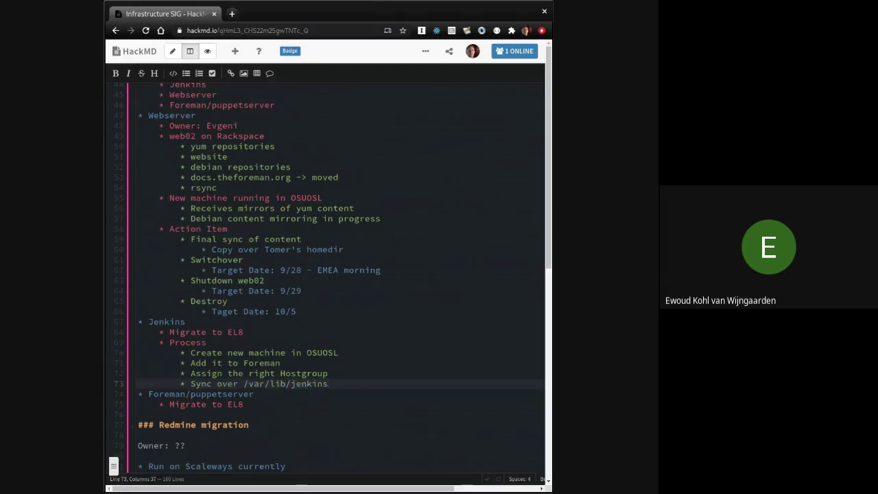
pyautogui.press('Return')
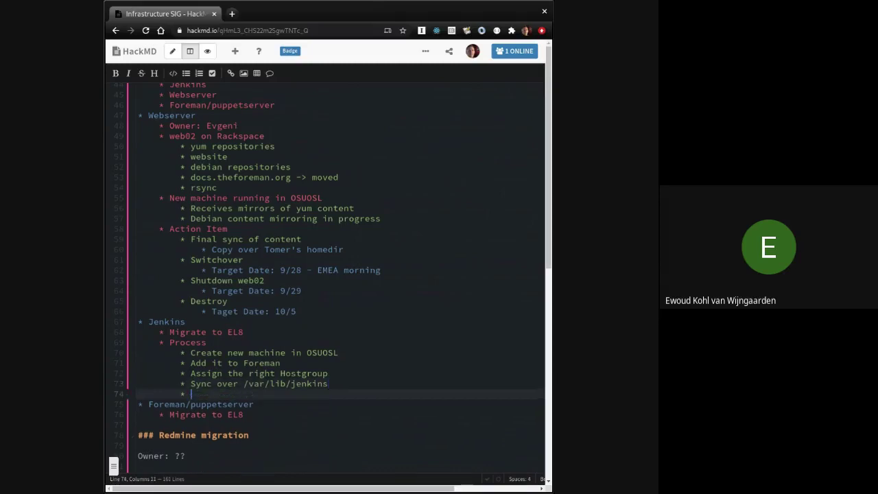
pyautogui.write('Update DNS')
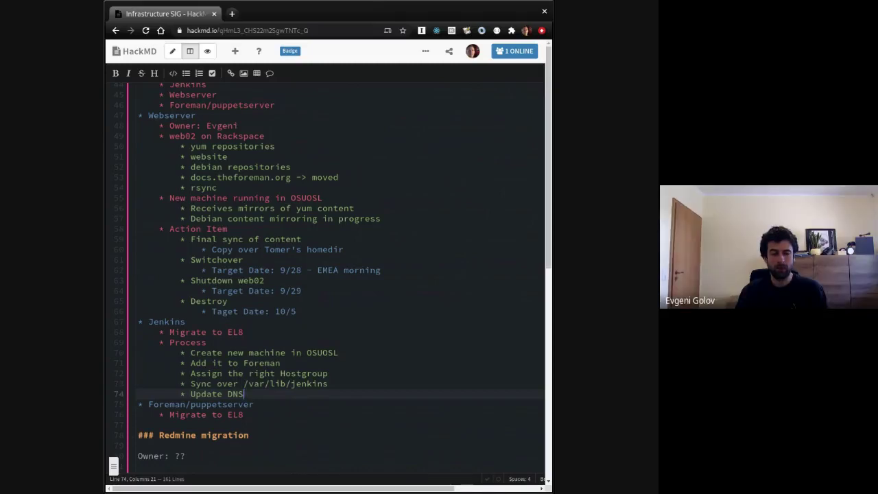
pyautogui.press('Up')
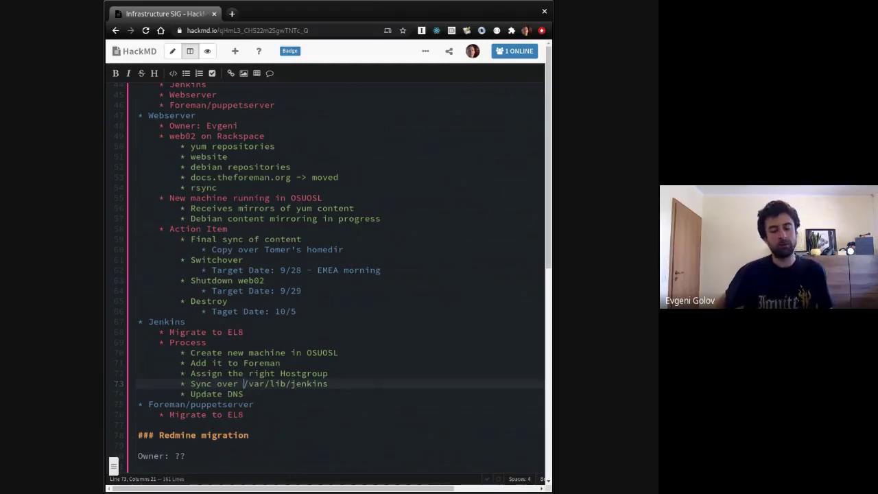
# Add an outdented 'Action Items' bullet after the Update DNS step.
pyautogui.click(244, 394)
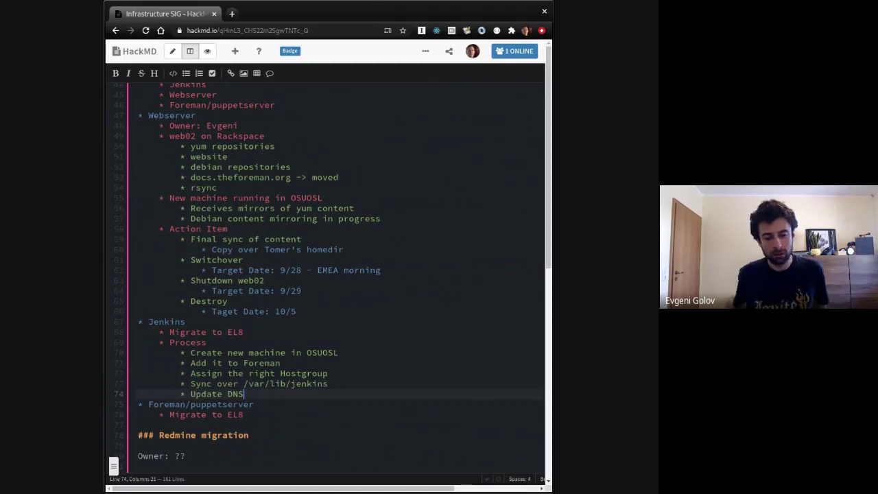
pyautogui.press('Return')
pyautogui.hotkey('shift', 'Tab')
pyautogui.write('Action Items')
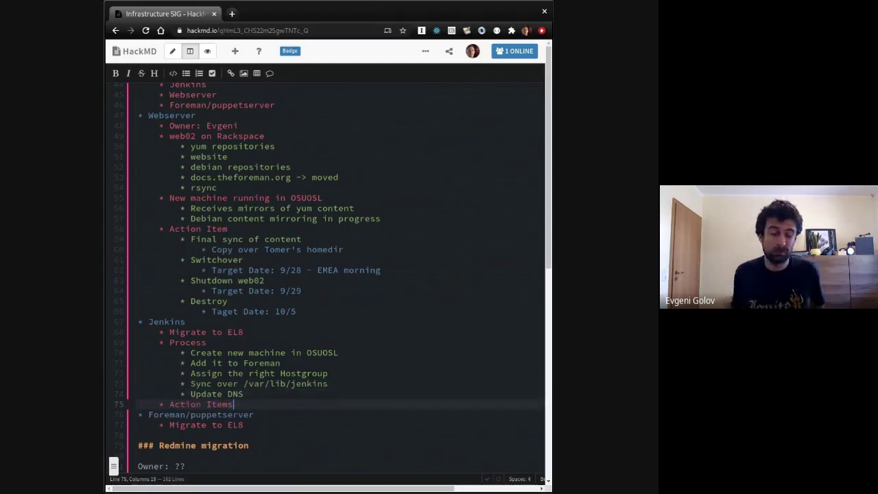
# Copy the first four Process steps and paste them under Action Items.
pyautogui.press('Up')
pyautogui.press('Up')
pyautogui.press('Up')
pyautogui.press('Up')
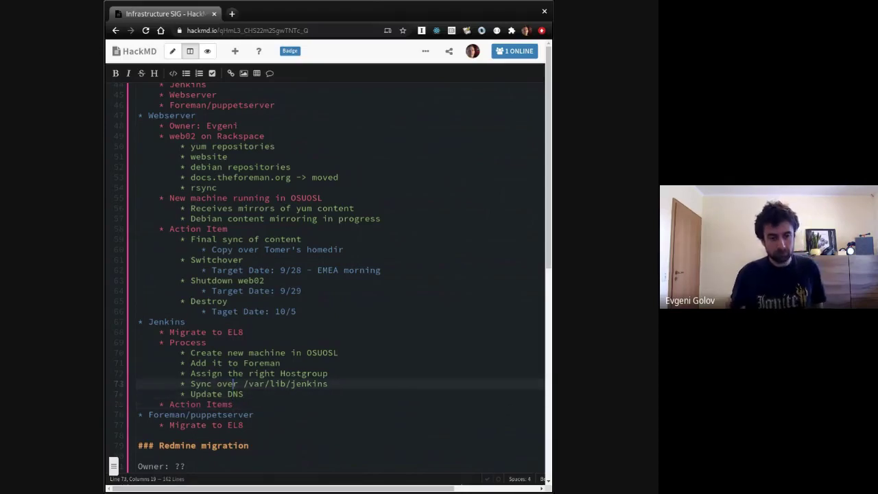
pyautogui.press('Up')
pyautogui.press('Home')
pyautogui.hotkey('shift', 'Down')
pyautogui.hotkey('shift', 'Down')
pyautogui.hotkey('shift', 'Down')
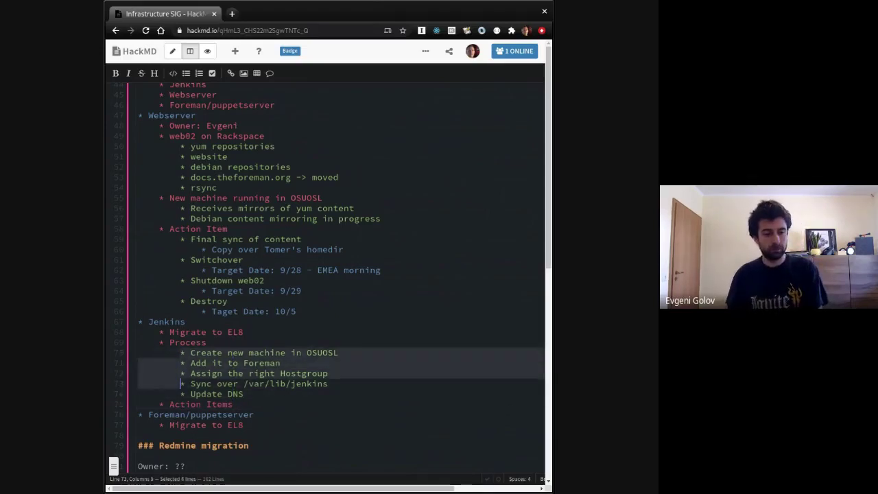
pyautogui.hotkey('shift', 'End')
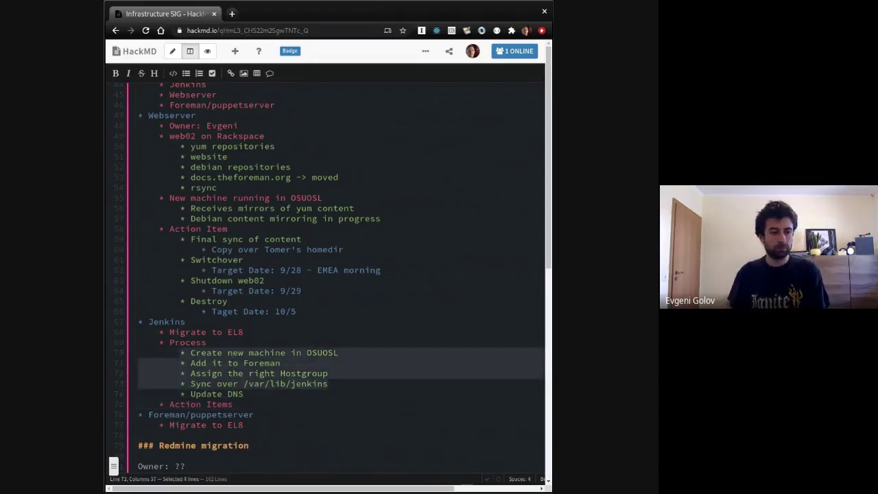
pyautogui.hotkey('ctrl', 'c')
pyautogui.press('Down')
pyautogui.press('Down')
pyautogui.press('Return')
pyautogui.hotkey('ctrl', 'v')
pyautogui.press('Up')
# Fix the pasted items' indentation and add a 'Run a test job' action item.
pyautogui.click(329, 414)
pyautogui.press('Home')
pyautogui.press('Delete')
pyautogui.press('Delete')
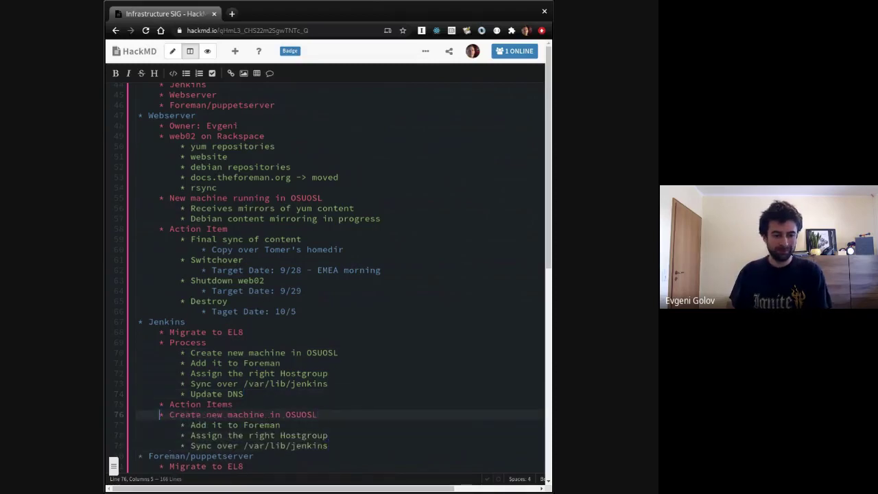
pyautogui.press('Tab')
pyautogui.press('Down')
pyautogui.press('Down')
pyautogui.press('Down')
pyautogui.press('End')
pyautogui.press('Return')
pyautogui.scroll(-5, 313, 294)
pyautogui.write('Run a test job')
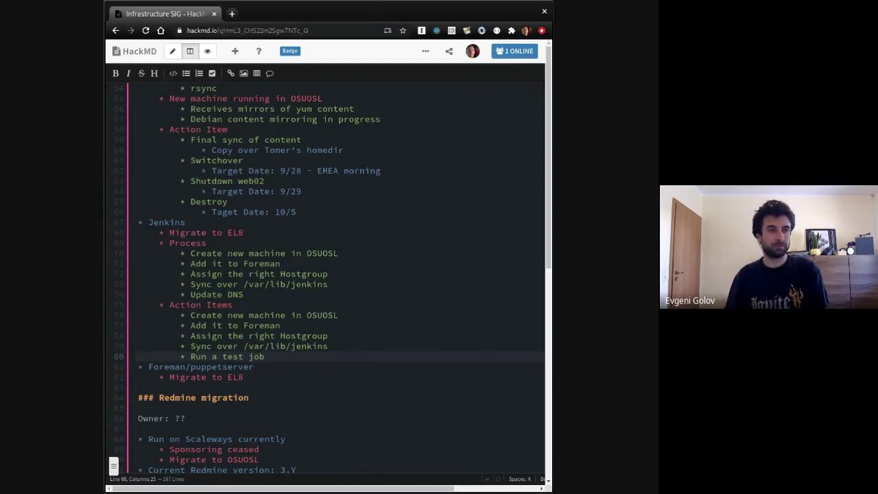
pyautogui.press('Return')
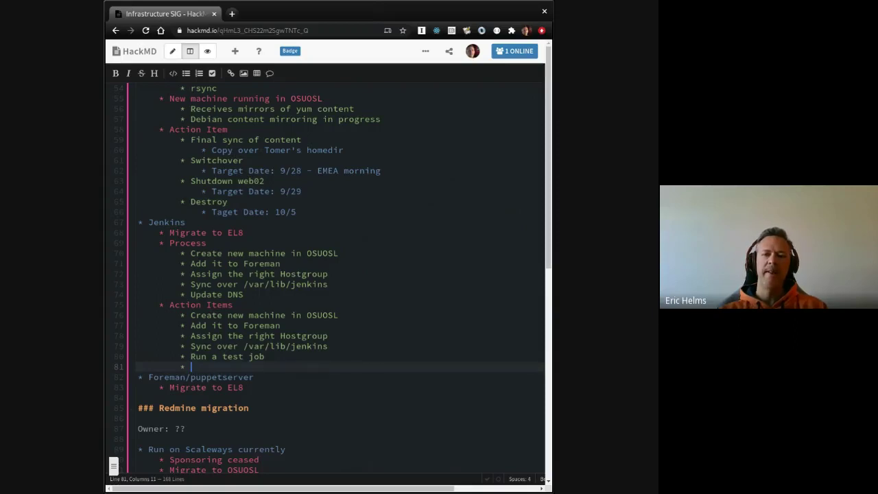
# Add 'Pick switchover date' with sub-bullets 'Target Date:' and 'Update DNS'.
pyautogui.write('Pick s')
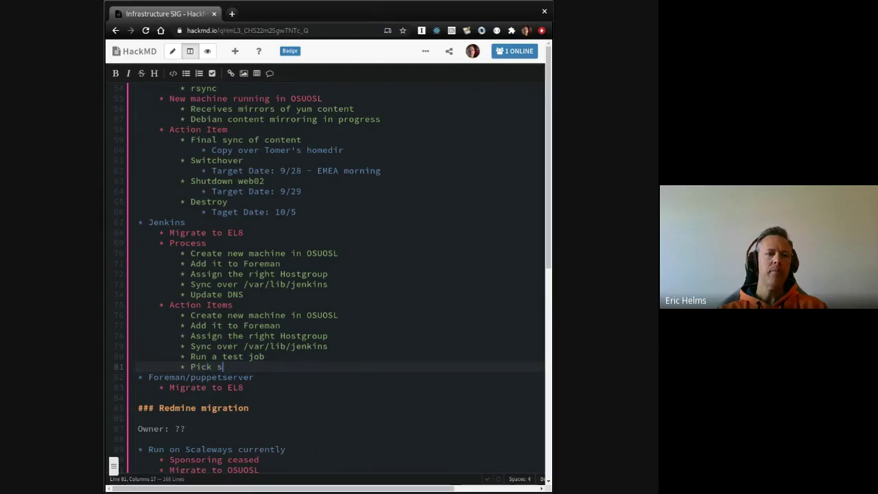
pyautogui.write('witchover date')
pyautogui.press('Return')
pyautogui.press('Tab')
pyautogui.write('Target Date:')
pyautogui.press('Return')
pyautogui.hotkey('shift', 'Tab')
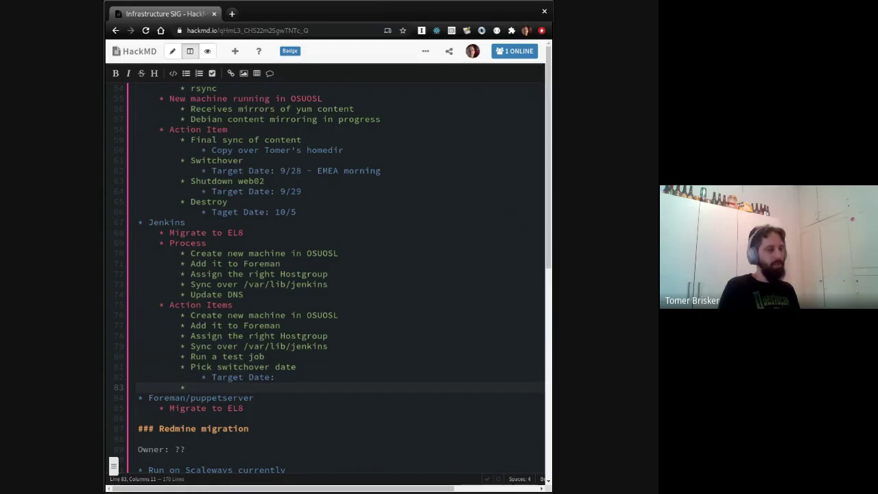
pyautogui.press('Tab')
pyautogui.write('Update DNS')
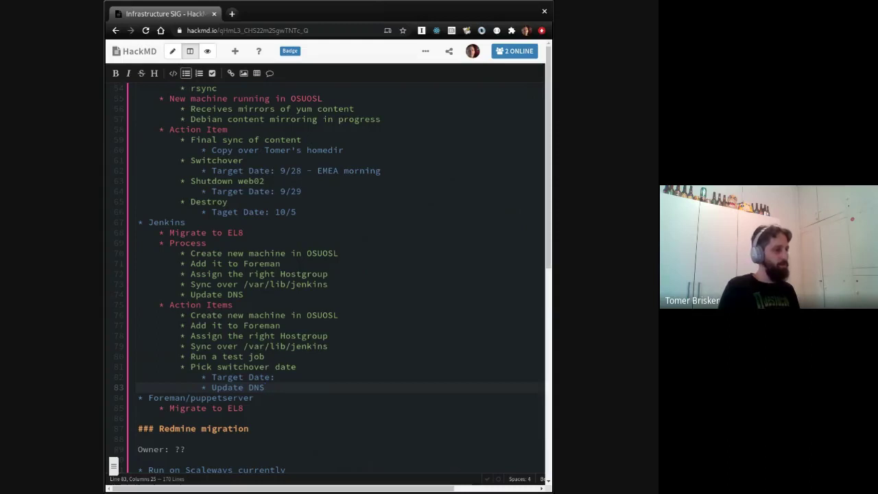
# Add a 'Run a nightly pipeline' sub-bullet under 'Run a test job'.
pyautogui.click(266, 356)
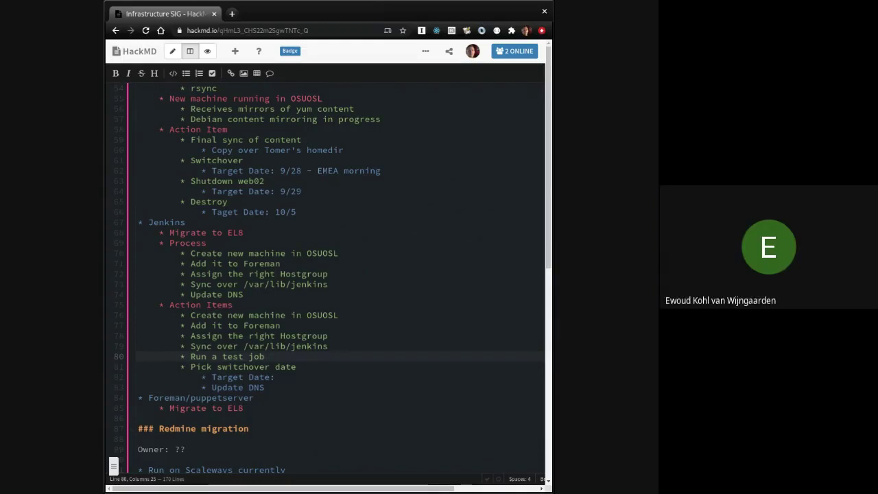
pyautogui.press('Return')
pyautogui.press('Tab')
pyautogui.write('Run a nightly pipeli')
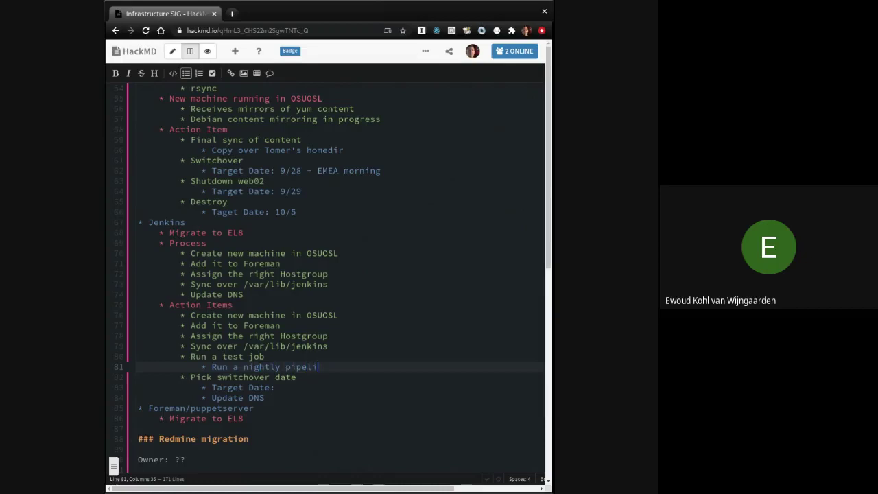
pyautogui.write('ne')
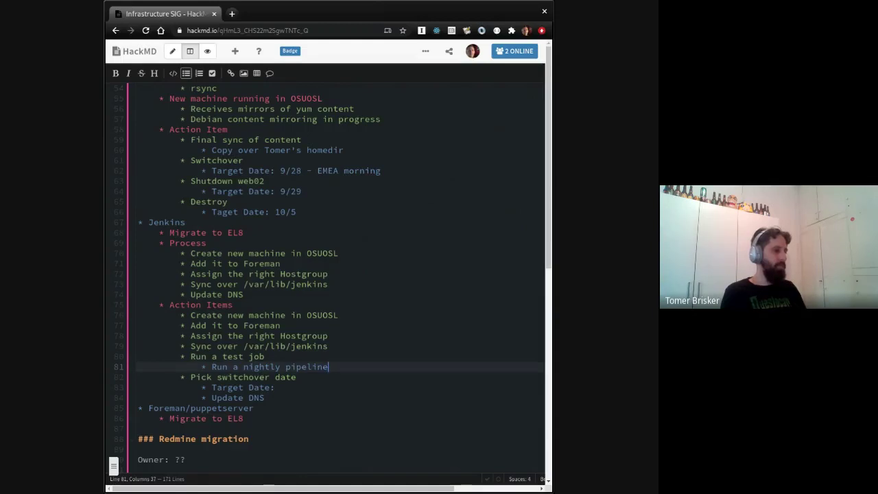
pyautogui.press('Up')
pyautogui.press('Up')
pyautogui.press('Return')
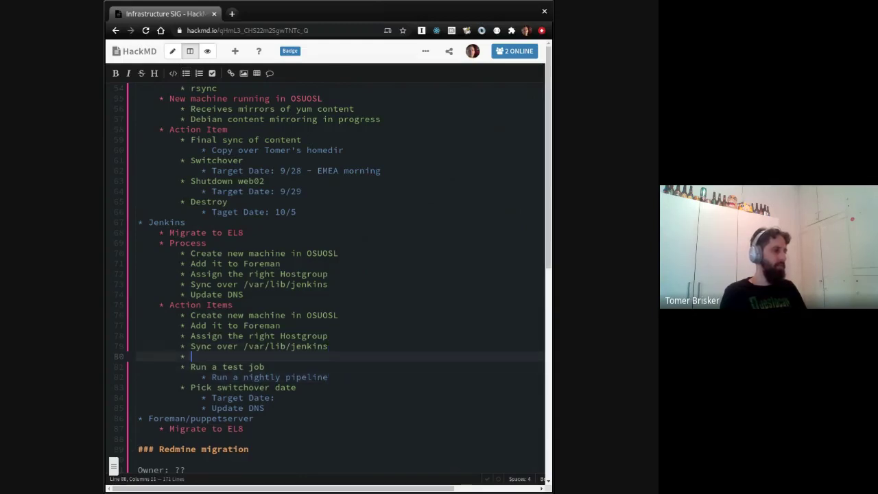
pyautogui.write('Take ')
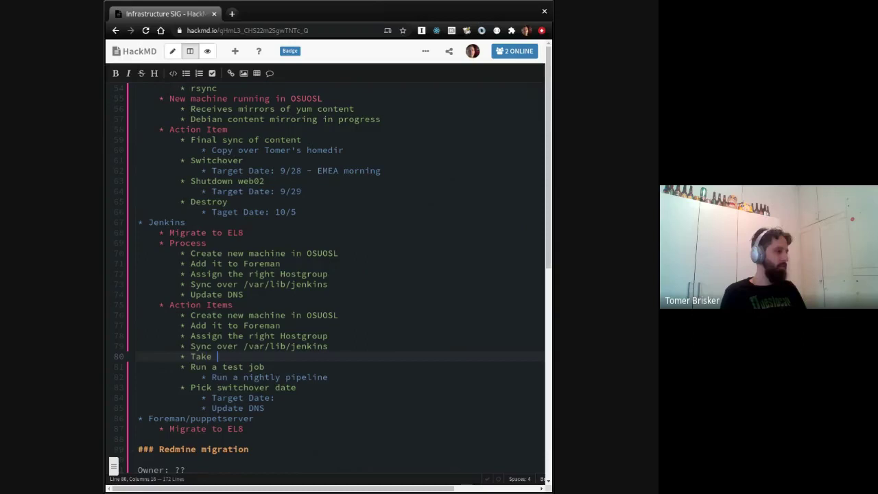
pyautogui.write('nodes offline on')
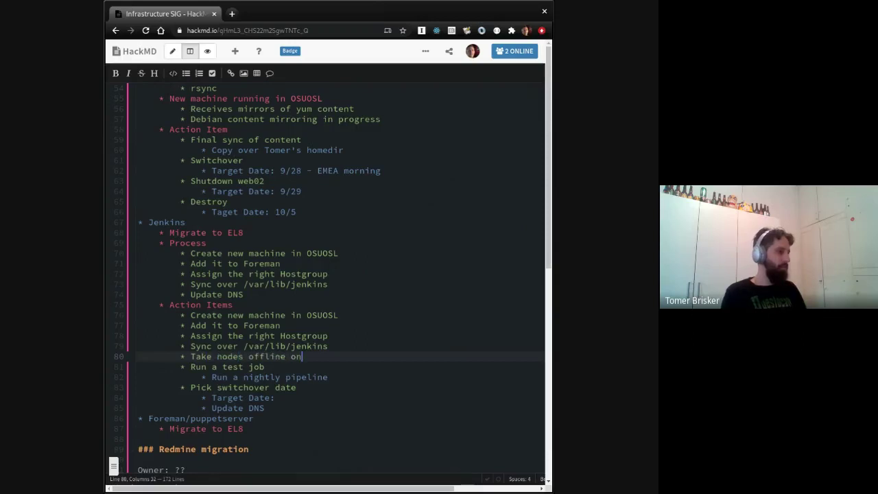
pyautogui.write(' new Jenkins')
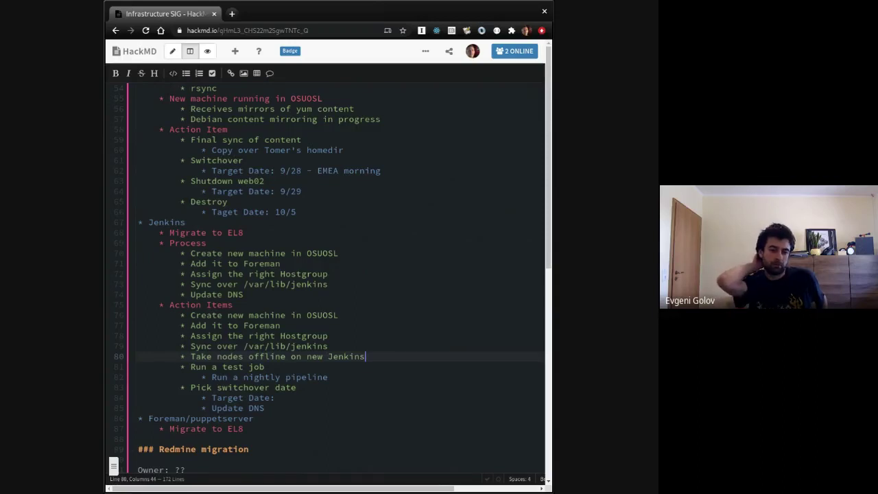
pyautogui.hotkey('shift', 'Home')
pyautogui.write('* M')
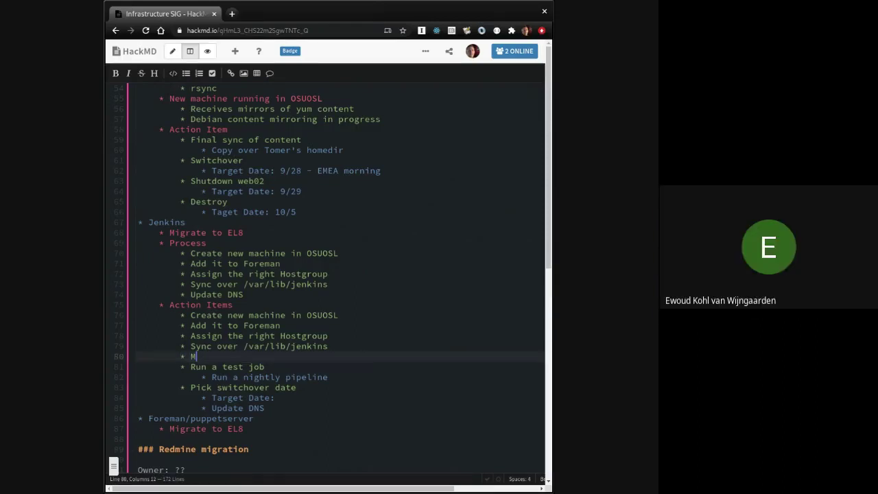
pyautogui.write('ark nodes')
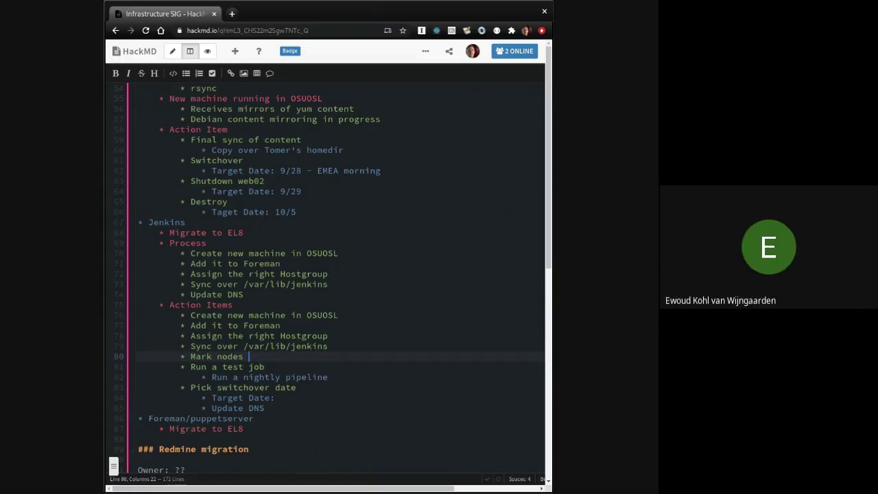
pyautogui.hotkey('ctrl', 'BackSpace')
pyautogui.hotkey('ctrl', 'BackSpace')
pyautogui.hotkey('ctrl', 'BackSpace')
pyautogui.hotkey('ctrl', 'BackSpace')
pyautogui.hotkey('ctrl', 'BackSpace')
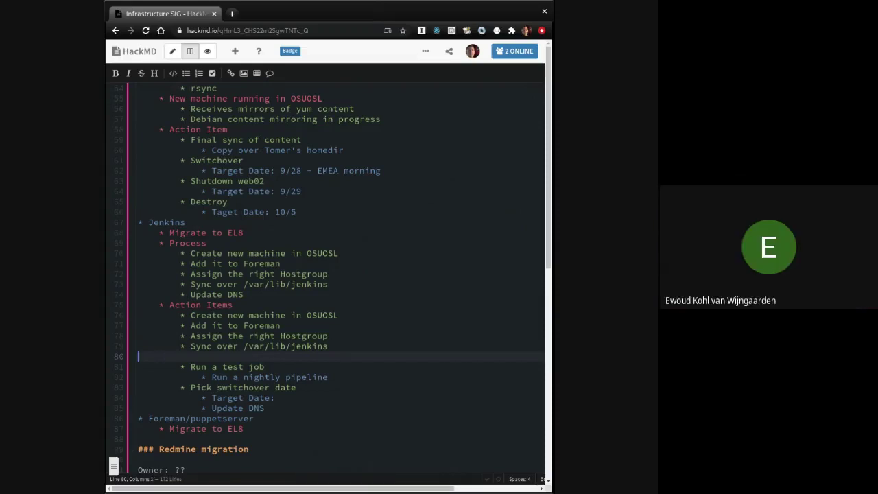
pyautogui.press('BackSpace')
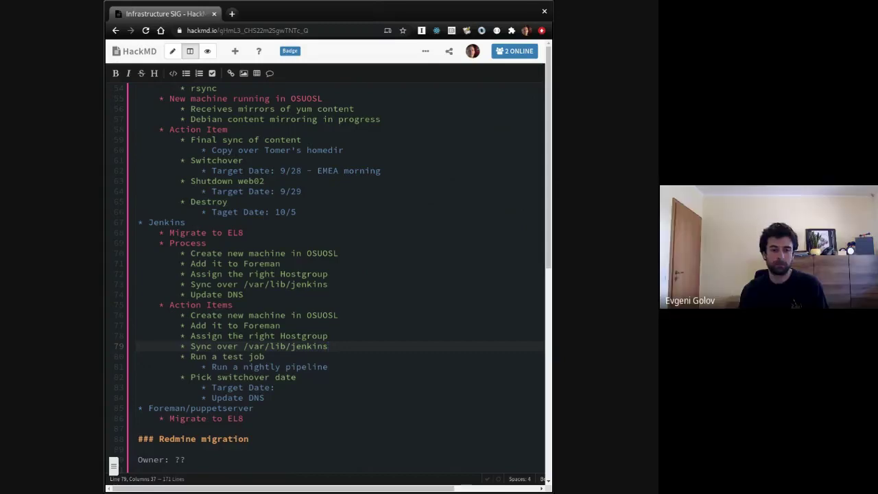
pyautogui.press('Up')
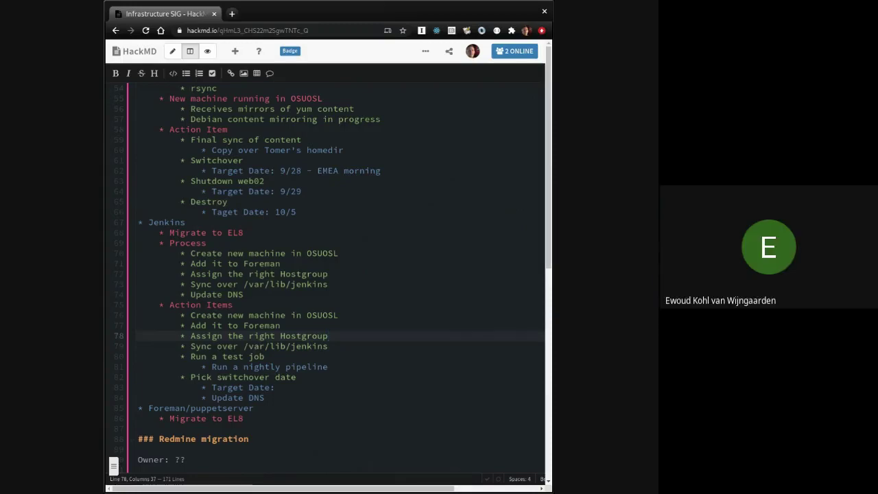
pyautogui.press('Up')
pyautogui.press('Up')
pyautogui.press('Down')
pyautogui.press('Down')
pyautogui.press('Down')
pyautogui.press('Down')
# Add 'Mark nodes as in maintenance mode in old Jenkins' after 'Assign the right Hostgroup'.
pyautogui.press('Up')
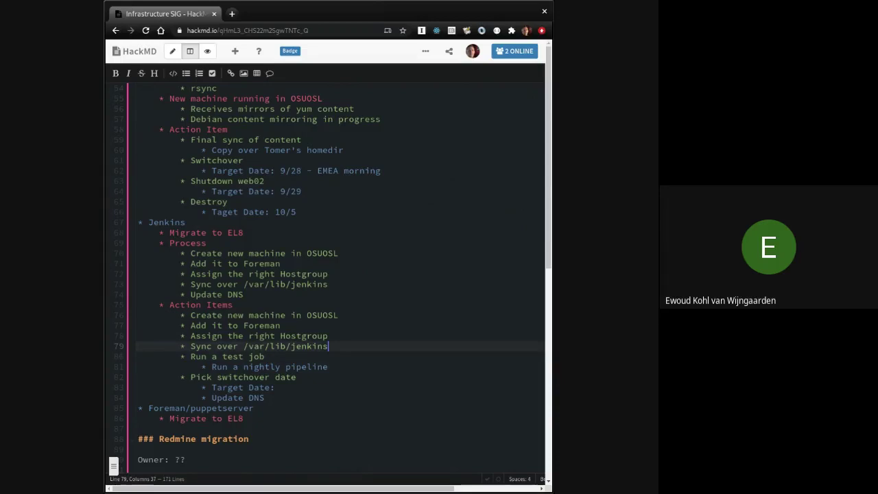
pyautogui.press('Up')
pyautogui.press('Return')
pyautogui.write('Mark nodes')
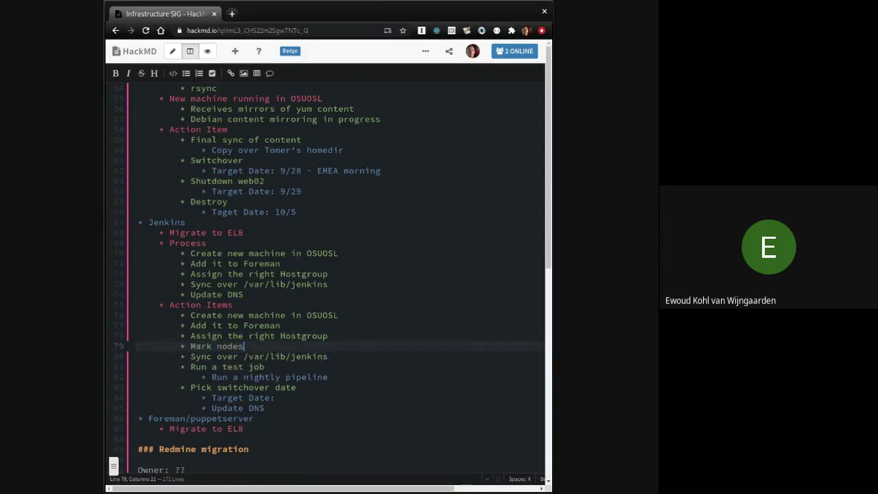
pyautogui.write(' as in maintenance mode in old ')
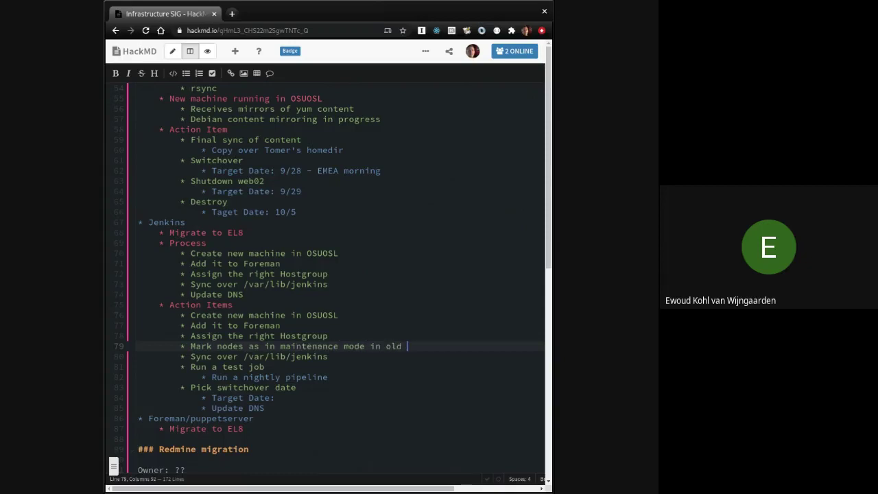
pyautogui.write('Jenkins')
# After the sync step, add 'Take nodes out of maintenance mode' followed by 'Turn on new Jenkins'.
pyautogui.click(328, 356)
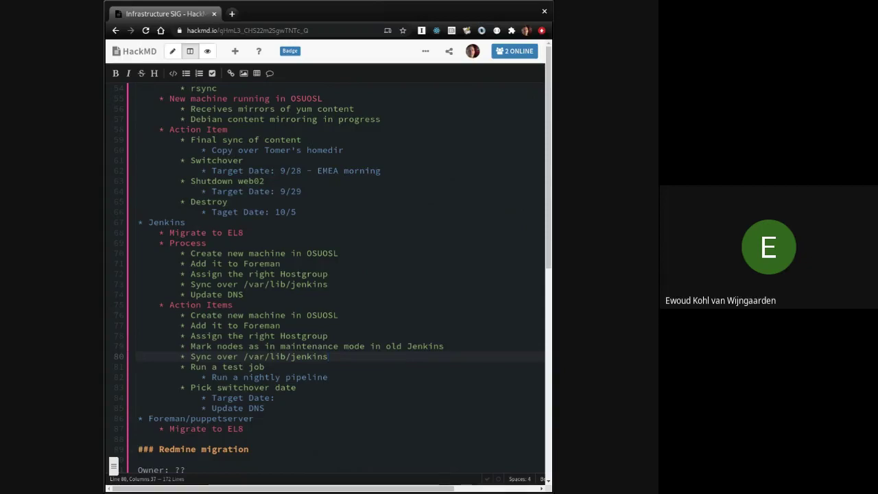
pyautogui.press('Return')
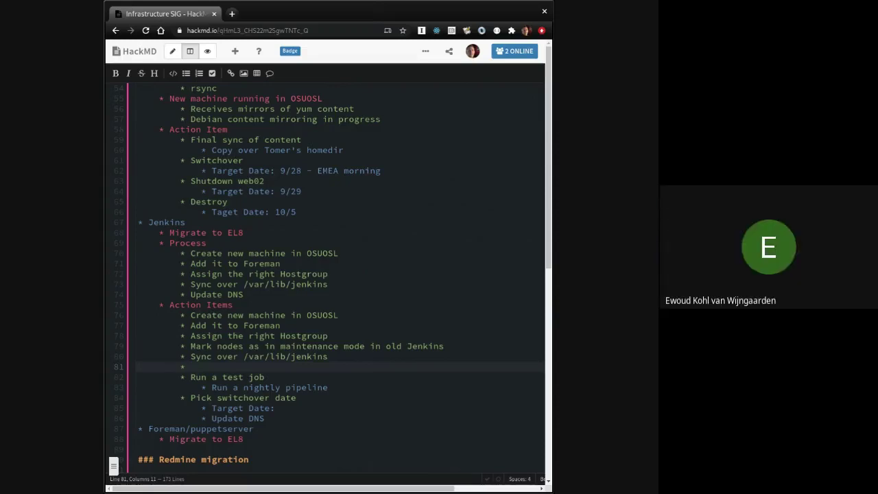
pyautogui.write('Turn on new ')
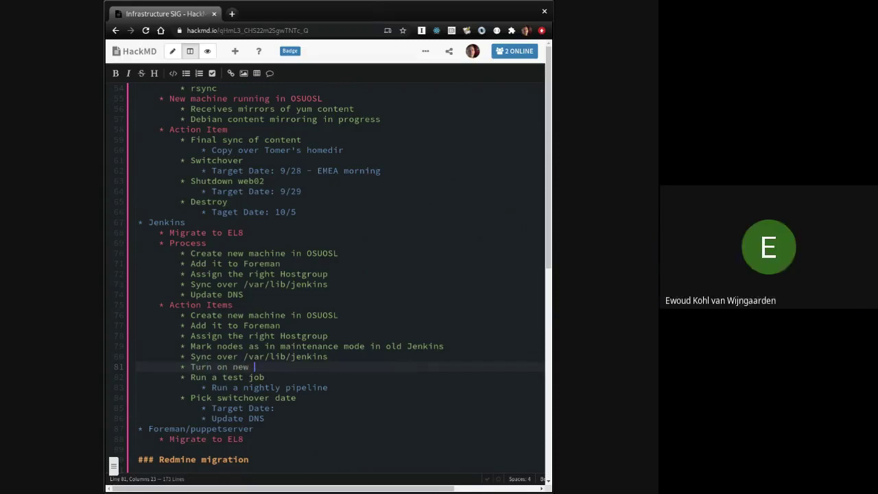
pyautogui.write('Jenkins')
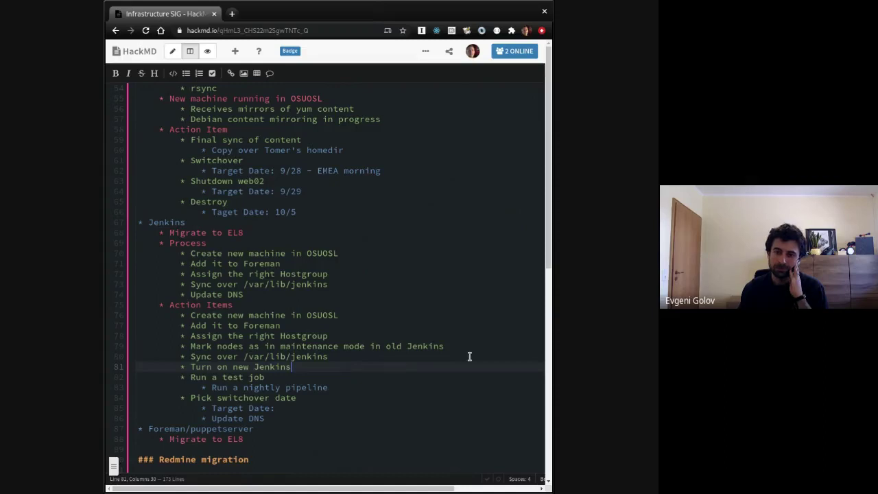
pyautogui.press('Up')
pyautogui.press('Return')
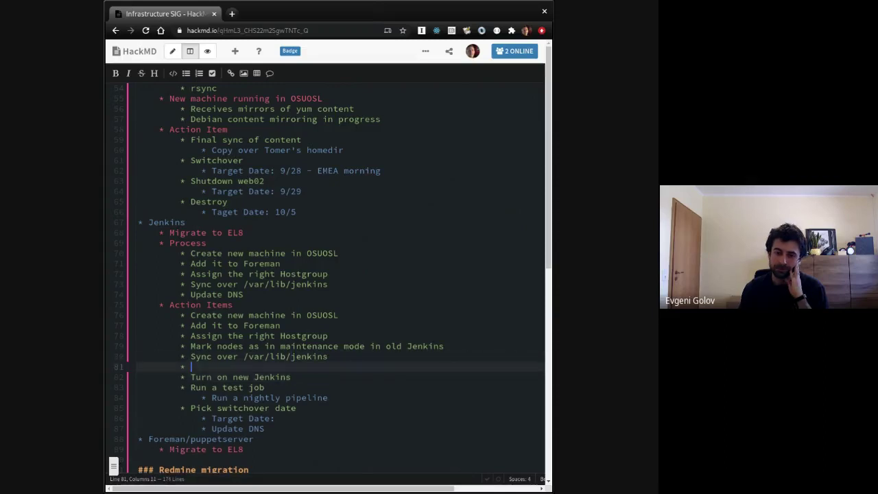
pyautogui.write('Take nodes out of ma')
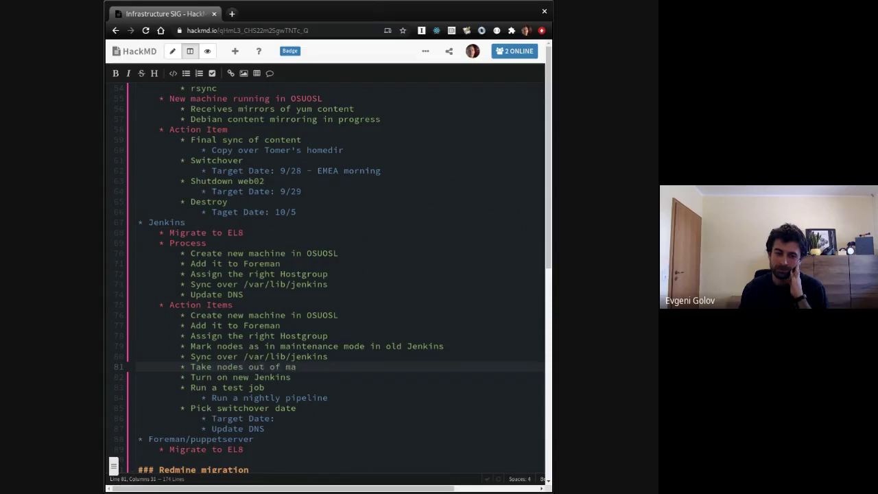
pyautogui.write('intenance mode')
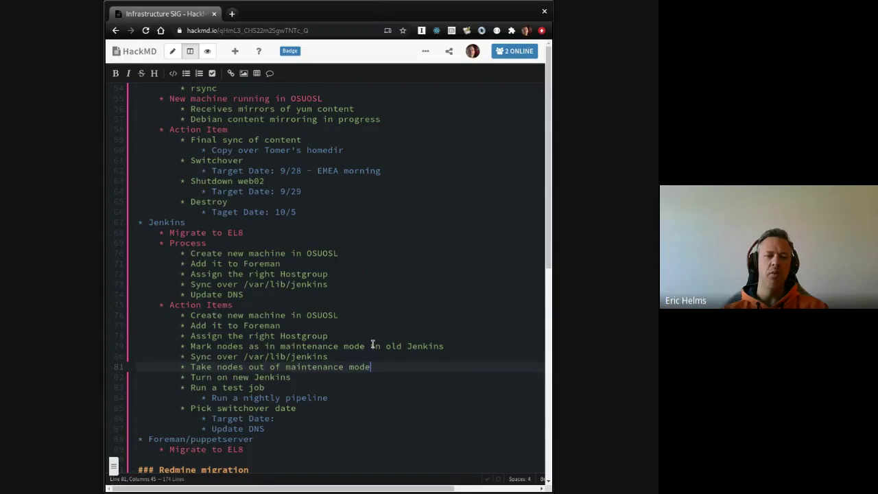
pyautogui.scroll(-1, 372, 345)
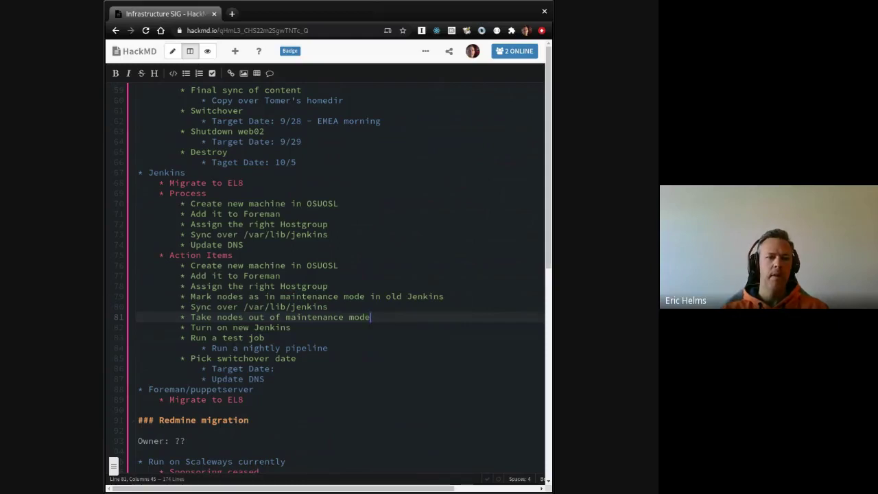
pyautogui.press('Up')
pyautogui.press('Up')
pyautogui.press('Up')
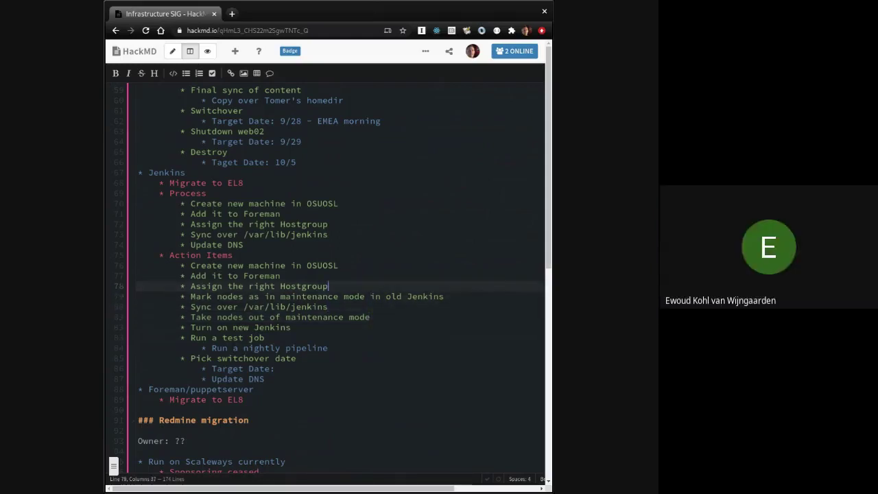
pyautogui.click(371, 296)
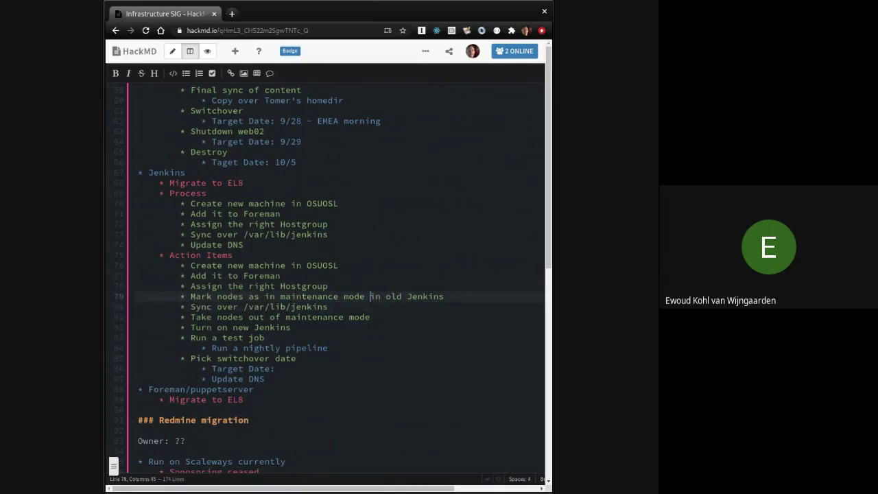
# Add a 'Take an outage window' bullet and nest the maintenance, sync and nodes-out steps under it.
pyautogui.press('Up')
pyautogui.press('End')
pyautogui.press('Return')
pyautogui.write('Take a')
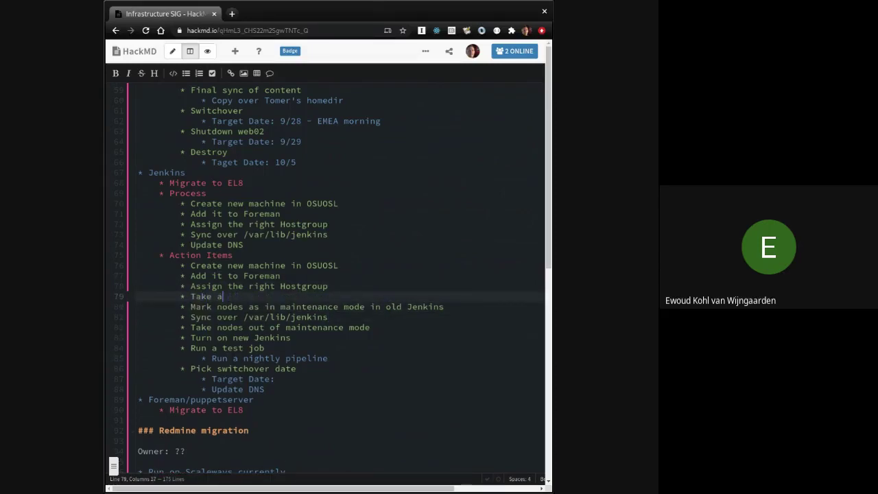
pyautogui.write('n outage wi')
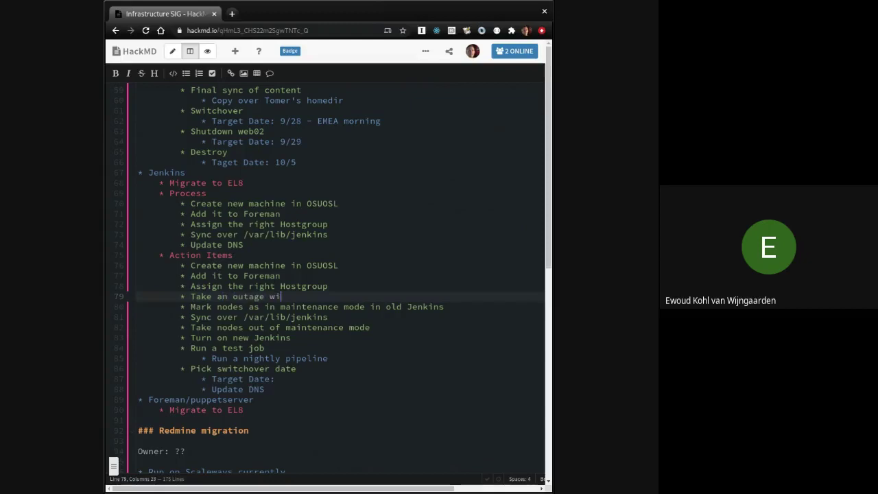
pyautogui.write('ndow')
pyautogui.press('Down')
pyautogui.press('Home')
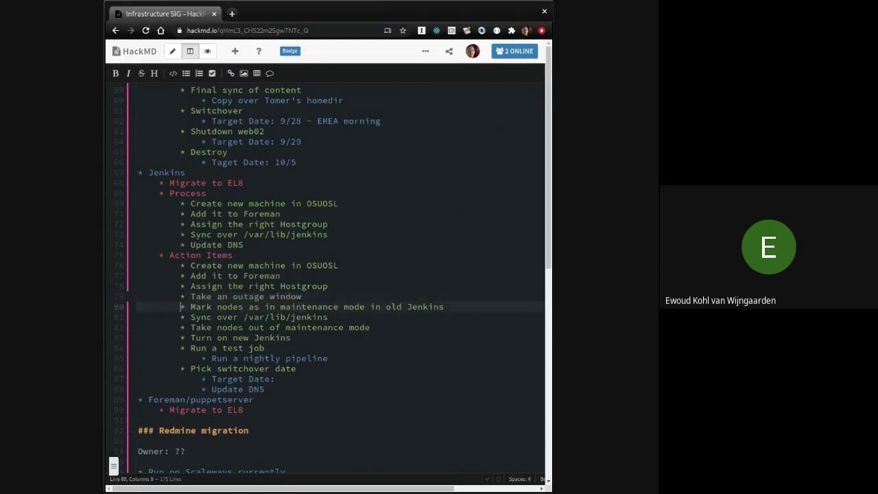
pyautogui.press('Tab')
pyautogui.press('Down')
pyautogui.press('Tab')
pyautogui.press('Down')
pyautogui.press('Home')
pyautogui.press('Tab')
pyautogui.press('Down')
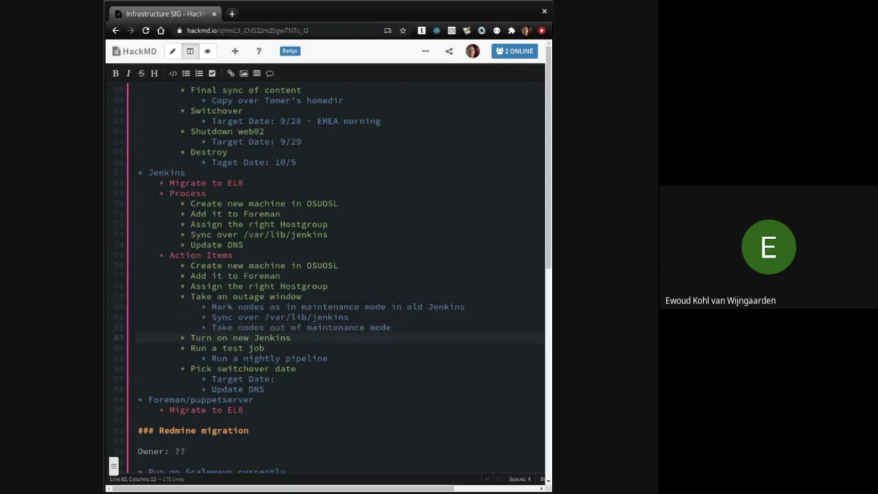
# Append 'on old Jenkins' to the nodes-out step and select the Process sub-list.
pyautogui.click(408, 328)
pyautogui.write('on old Jenkins')
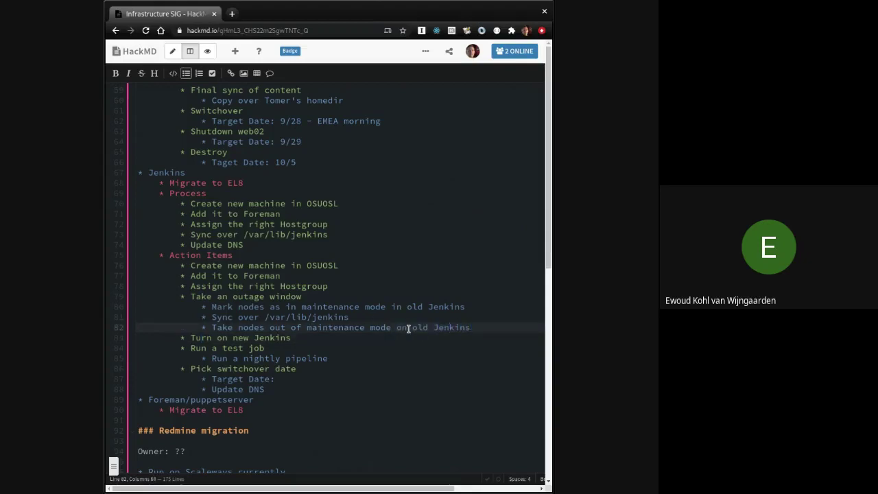
pyautogui.scroll(-2, 408, 327)
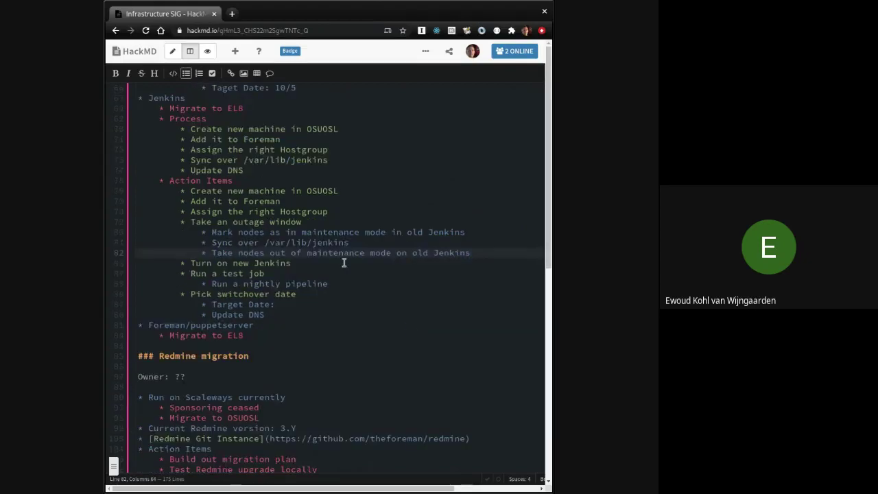
pyautogui.click(350, 284)
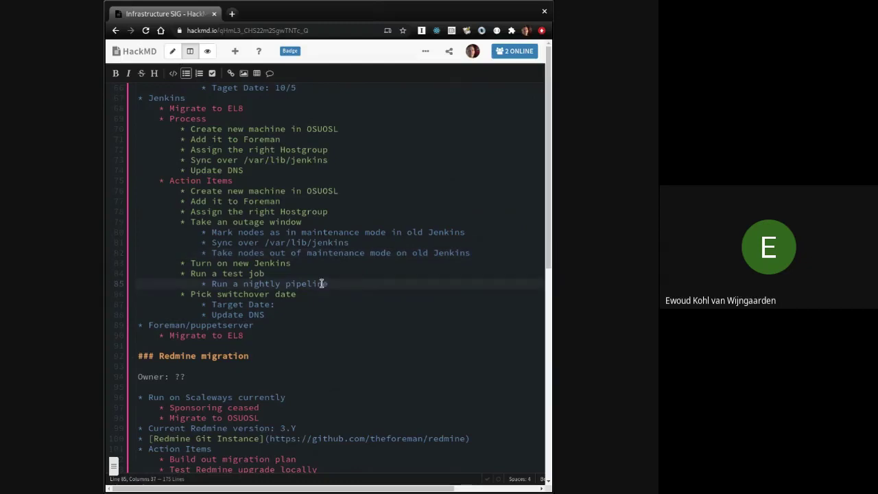
pyautogui.scroll(2, 370, 307)
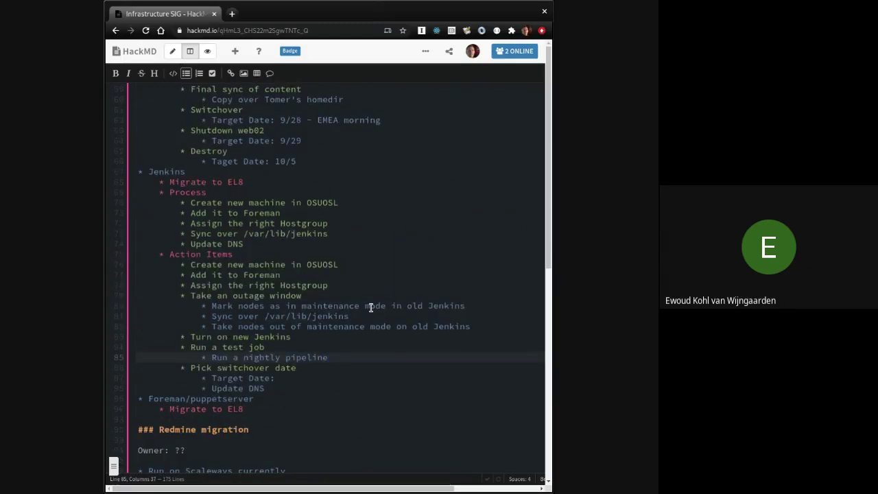
pyautogui.scroll(-2, 371, 307)
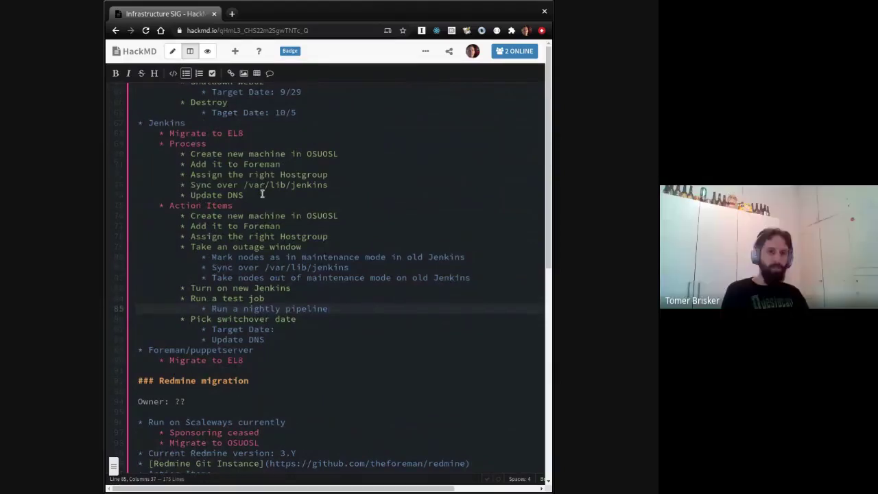
pyautogui.moveTo(261, 195); pyautogui.dragTo(122, 151)
# Delete the selected Process sub-list and the blank line it leaves.
pyautogui.press('BackSpace')
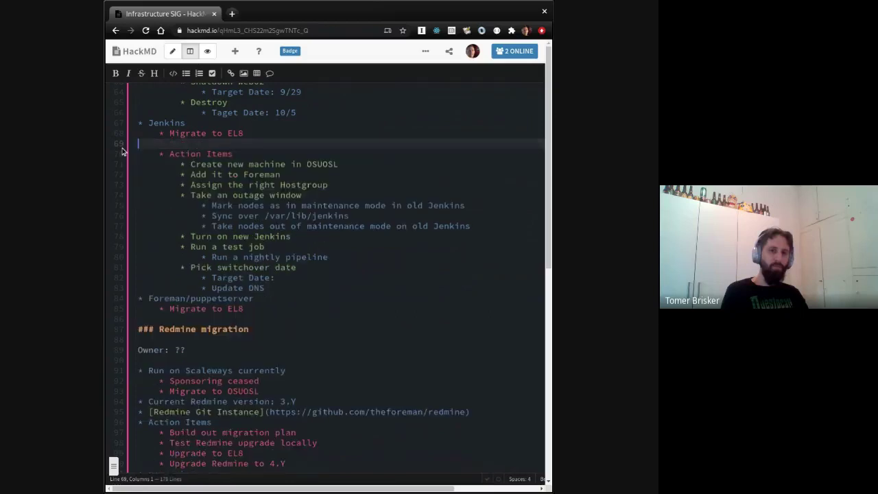
pyautogui.press('BackSpace')
pyautogui.click(491, 221)
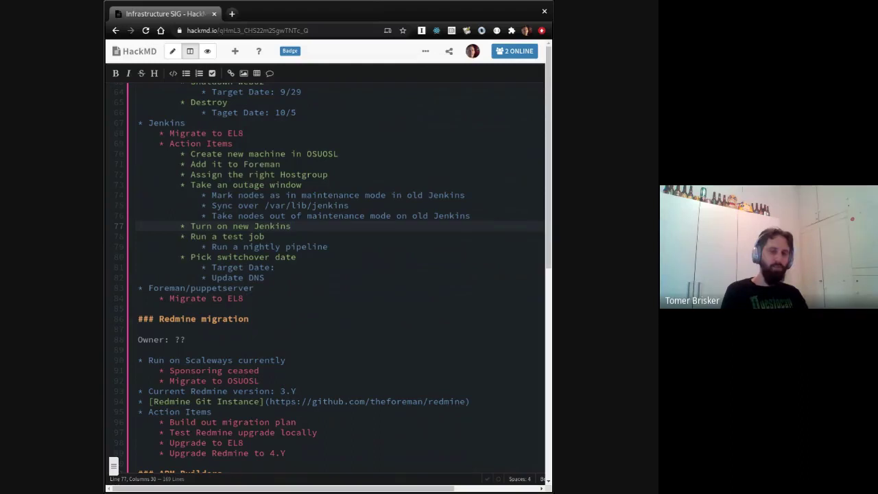
pyautogui.press('Up')
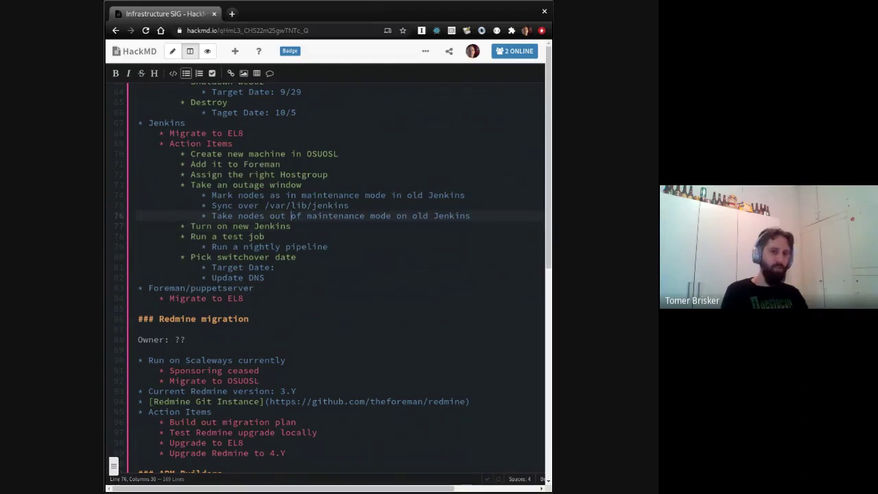
pyautogui.press('Down')
pyautogui.press('Up')
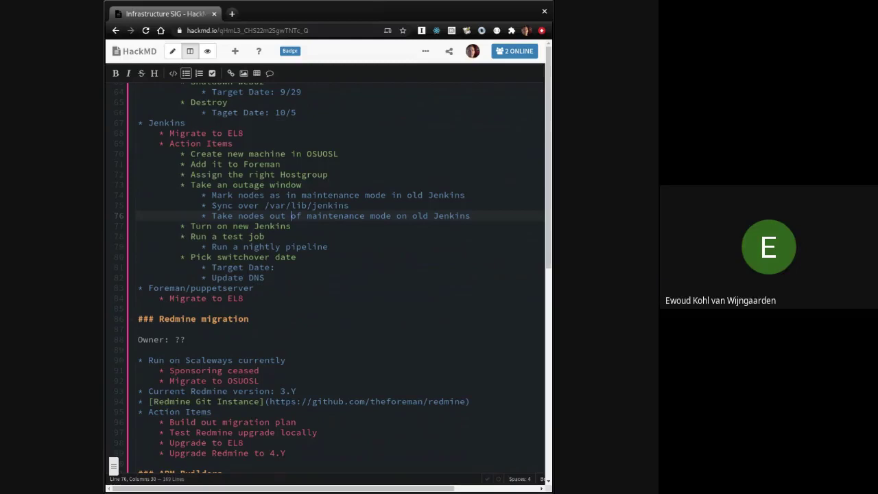
# Reword the step to 'Take all but one node out of maintenance mode on old Jenkins'.
pyautogui.click(238, 216)
pyautogui.write('all b')
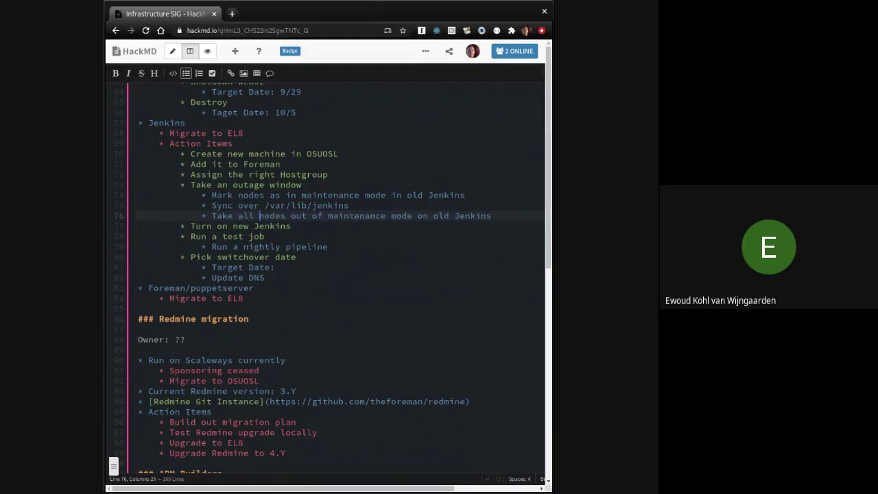
pyautogui.write('ut one')
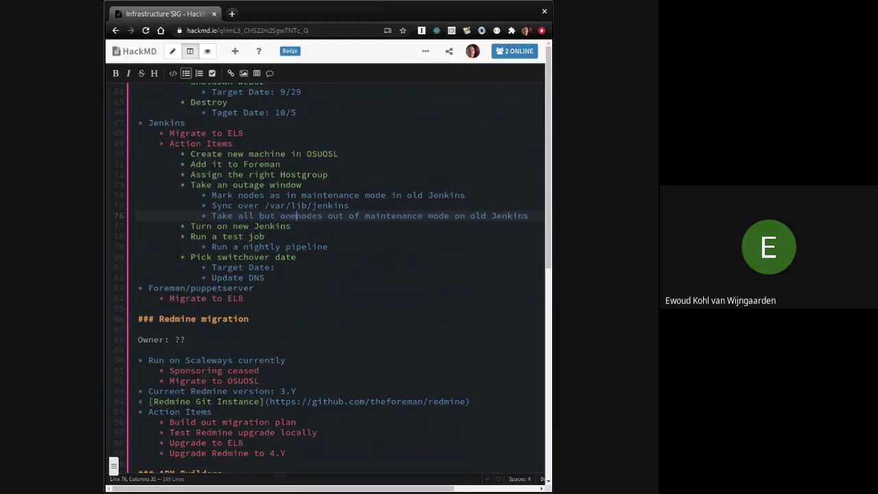
pyautogui.press('Right')
pyautogui.press('Right')
pyautogui.press('Right')
pyautogui.press('BackSpace')
# Add a 'Turn on one node' sub-bullet under 'Turn on new Jenkins'.
pyautogui.click(292, 225)
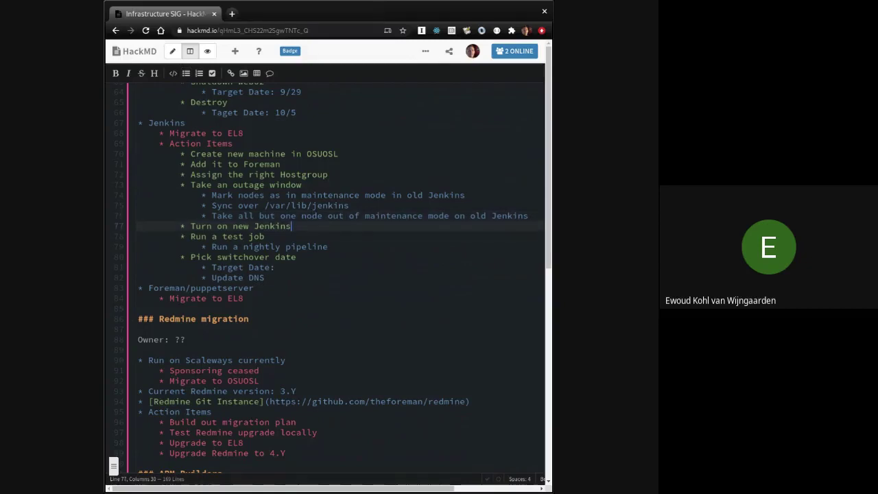
pyautogui.press('Return')
pyautogui.press('Tab')
pyautogui.write('Turn on ')
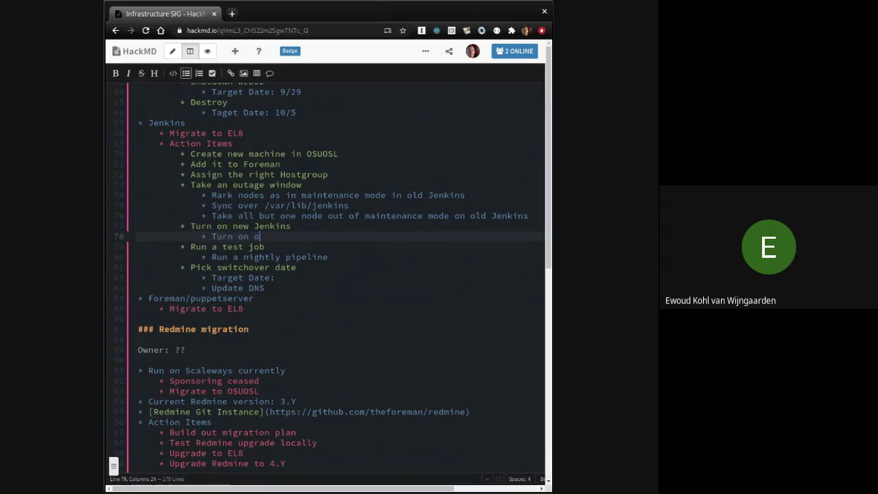
pyautogui.write('one node')
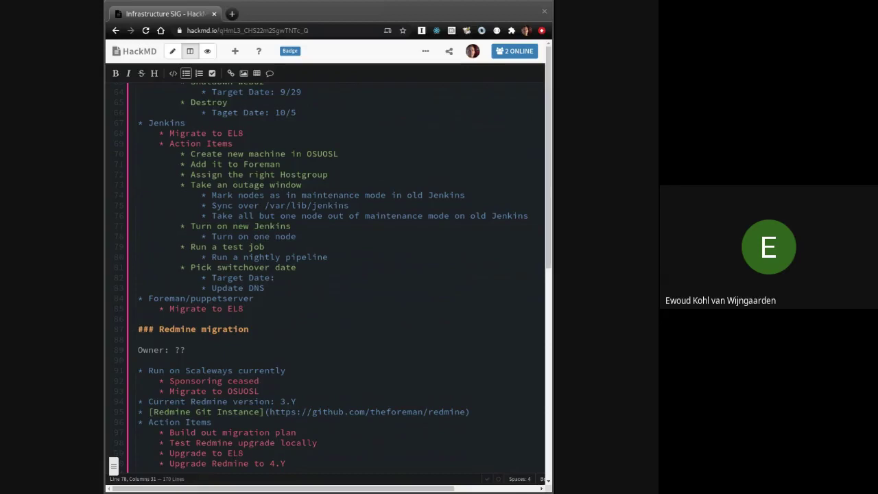
# Insert an outdented empty bullet after 'Run a nightly pipeline', before 'Pick switchover date'.
pyautogui.hotkey('alt', 'Tab')
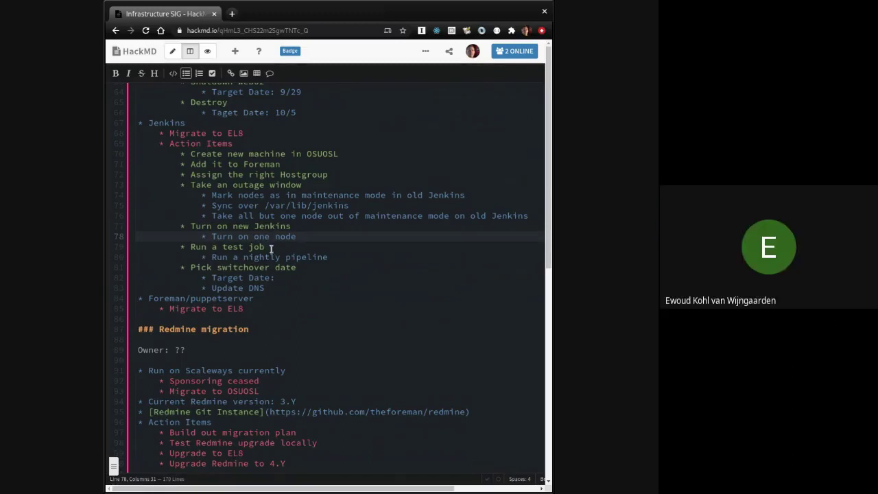
pyautogui.click(280, 289)
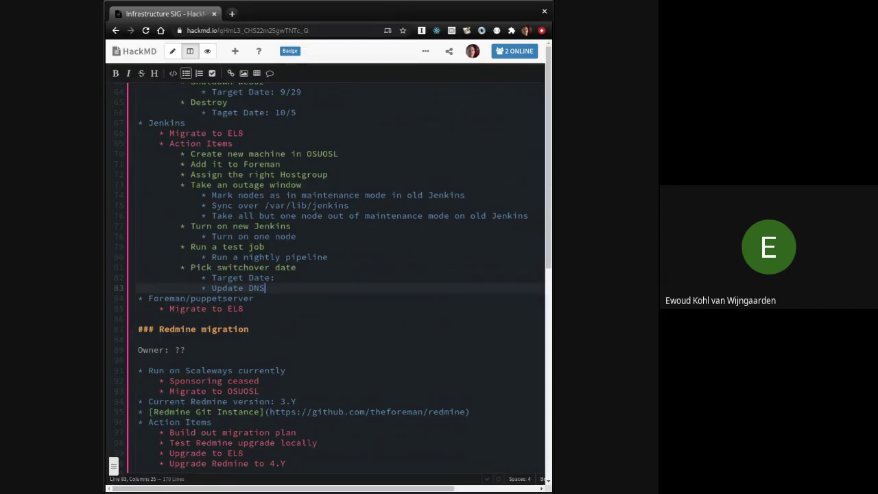
pyautogui.click(256, 134)
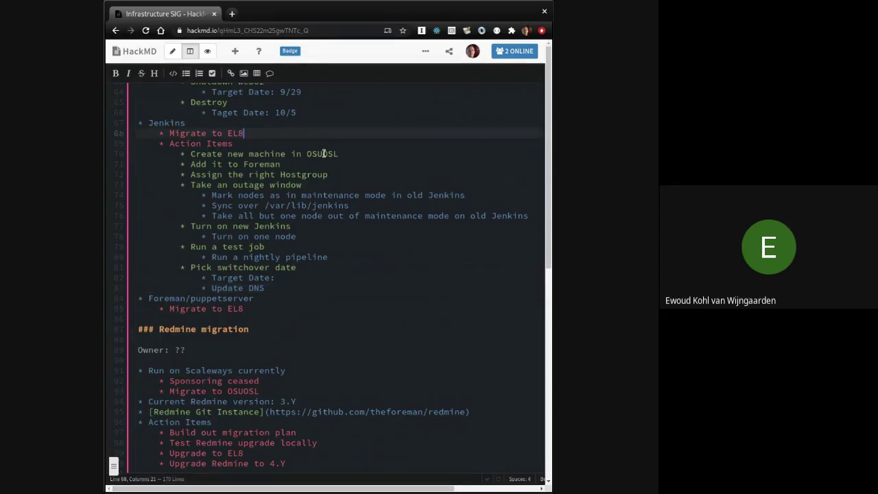
pyautogui.click(366, 154)
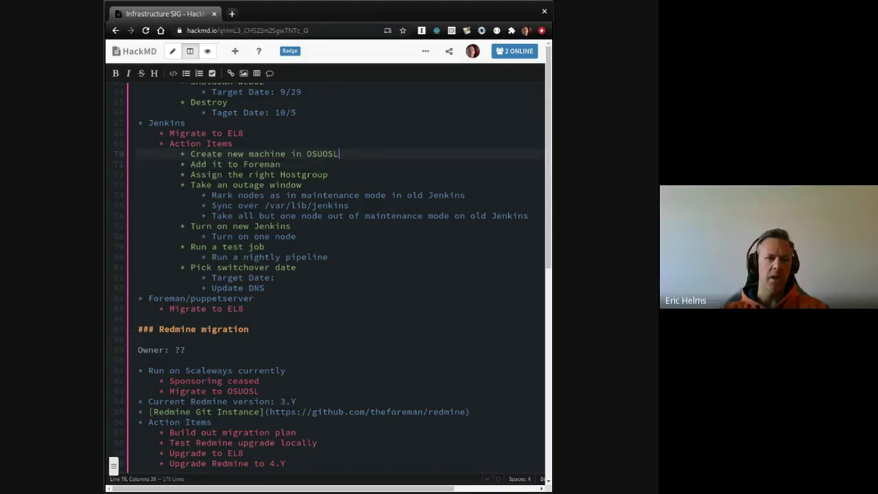
pyautogui.click(275, 153)
pyautogui.click(191, 153)
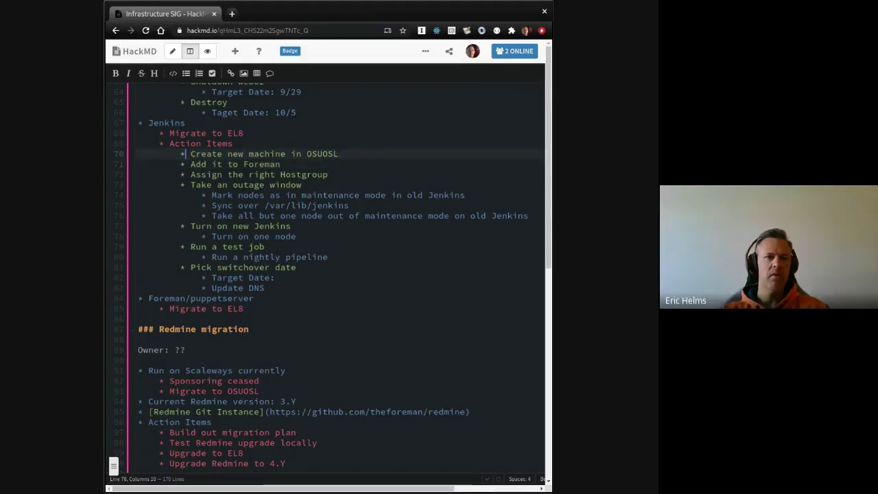
pyautogui.click(365, 256)
pyautogui.press('Return')
pyautogui.hotkey('shift', 'Tab')
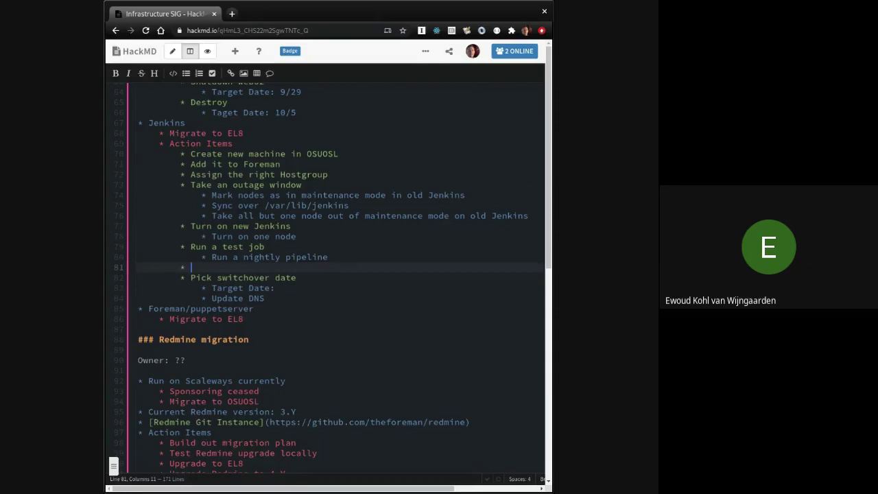
# Remove the empty bullet and add 'Lower TTL day or two before target date' below 'Target Date:'.
pyautogui.press('BackSpace')
pyautogui.press('BackSpace')
pyautogui.press('BackSpace')
pyautogui.press('BackSpace')
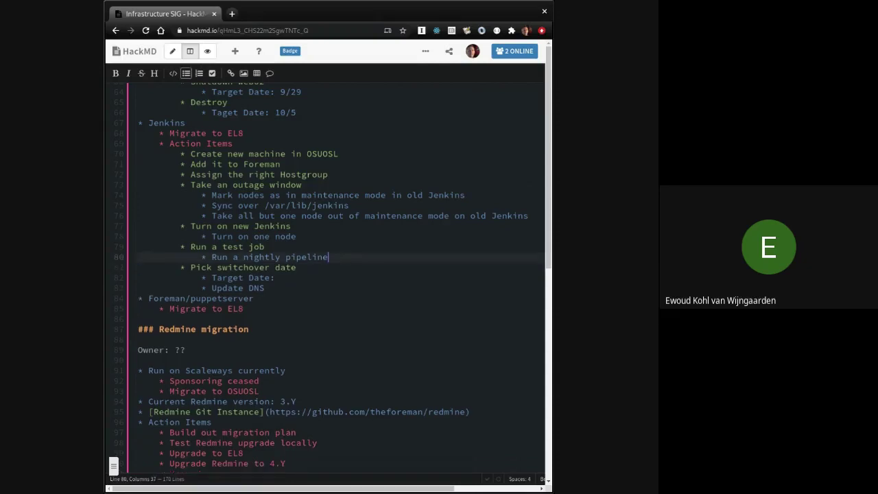
pyautogui.click(275, 277)
pyautogui.press('Return')
pyautogui.write('Lower ')
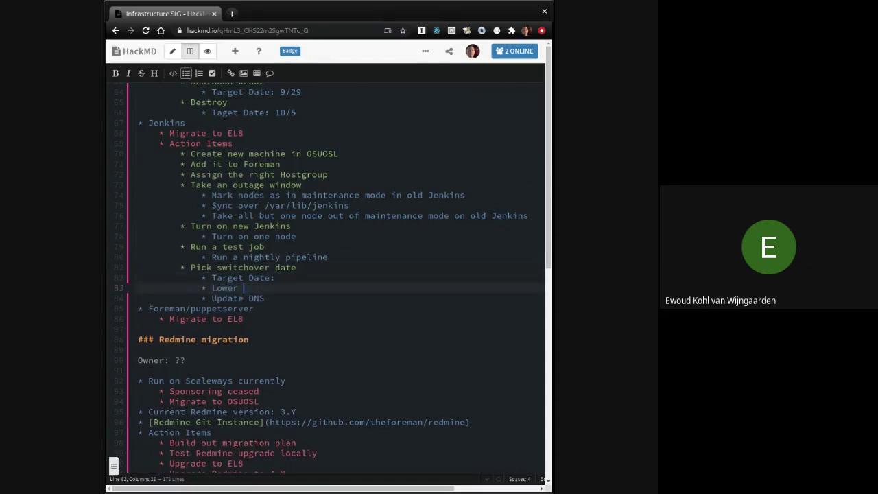
pyautogui.write('TTL')
pyautogui.write('day or two before target date')
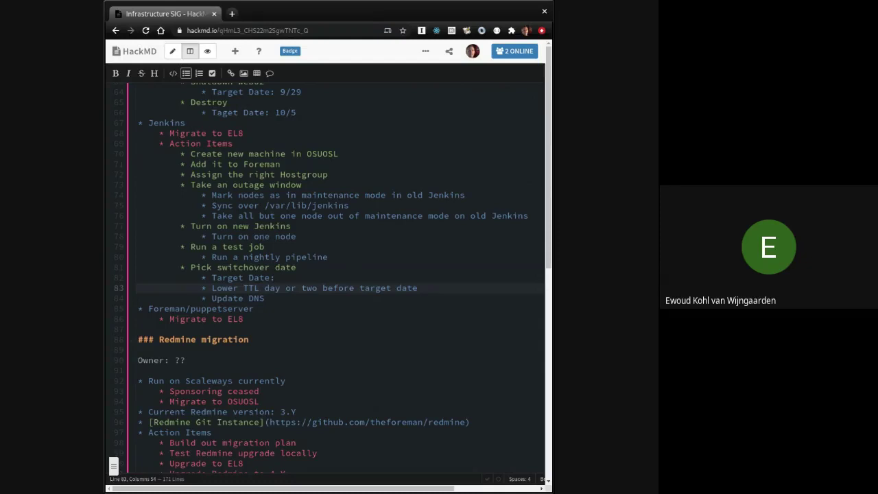
pyautogui.click(368, 150)
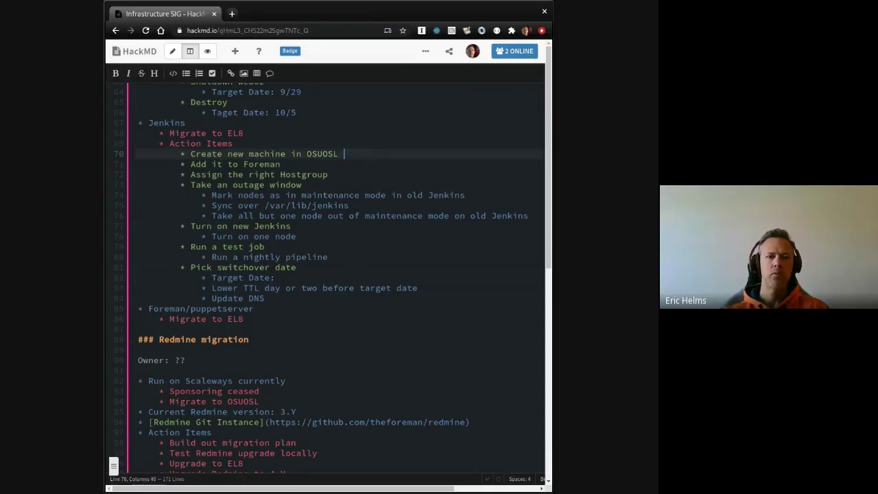
# Change the item to 'Create new machine in OSUOSL with CentOS 8' and delete the 'Migrate to EL8' line.
pyautogui.write('with CentOS 8')
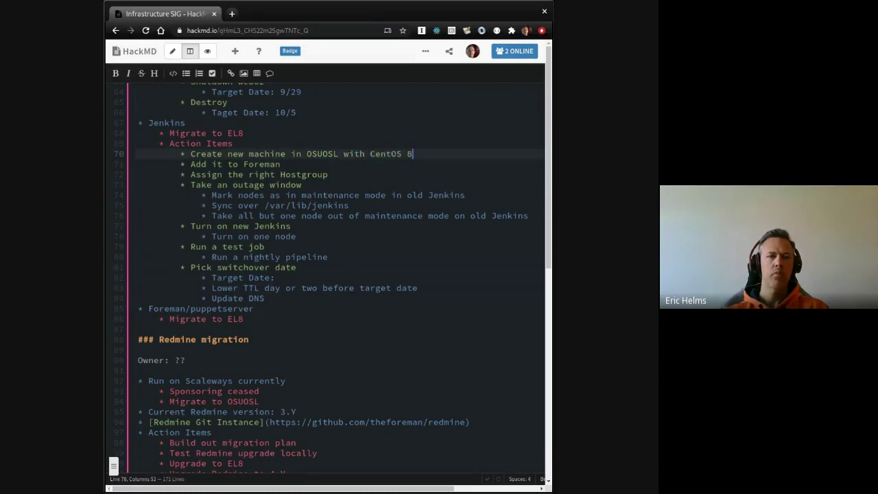
pyautogui.press('Up')
pyautogui.press('Up')
pyautogui.hotkey('shift', 'Home')
pyautogui.press('BackSpace')
pyautogui.press('BackSpace')
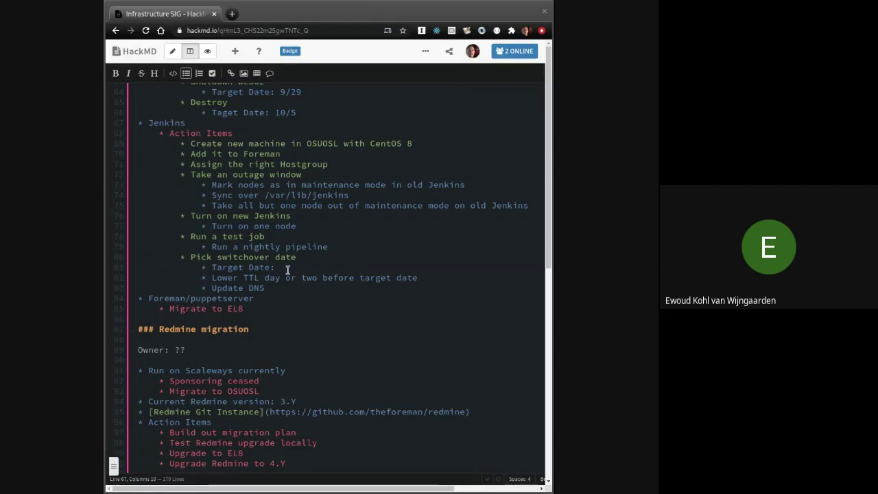
# Add an empty indented sub-bullet under the Jenkins line.
pyautogui.click(316, 288)
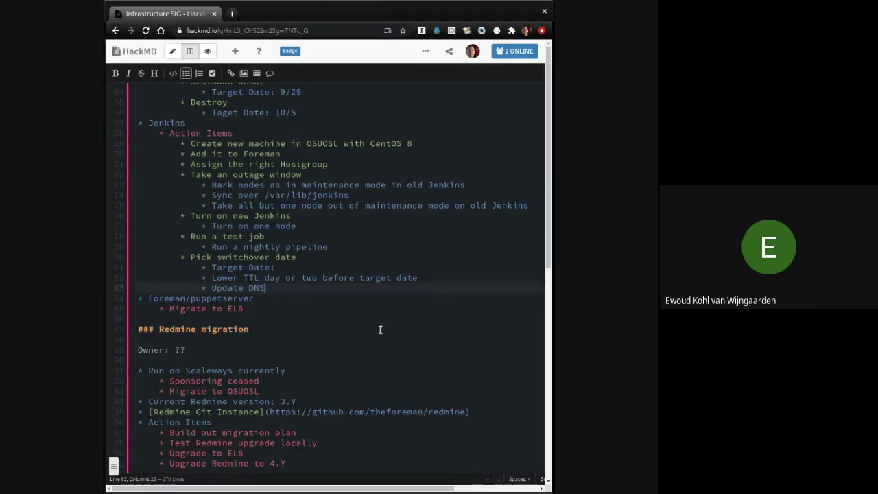
pyautogui.click(214, 122)
pyautogui.press('Return')
pyautogui.press('Tab')
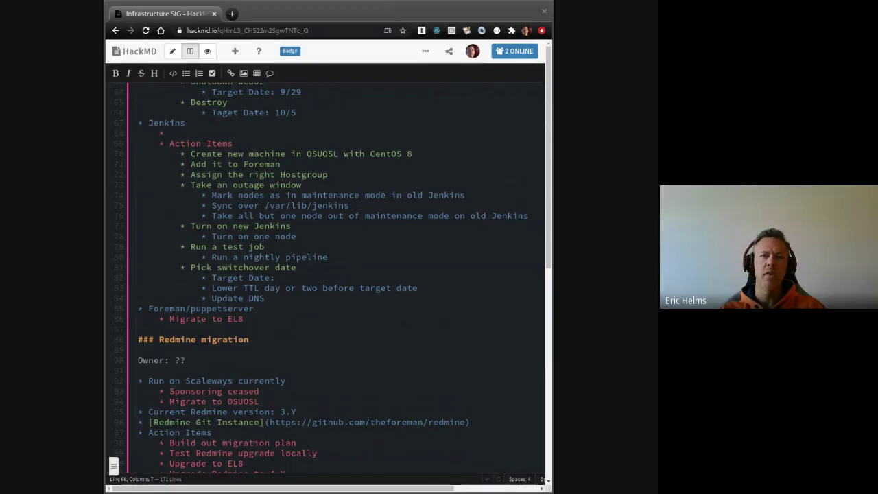
pyautogui.click(211, 133)
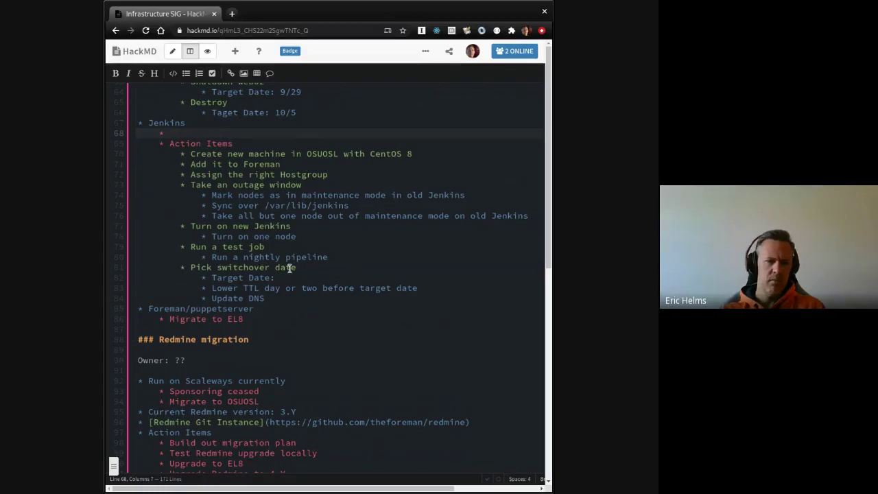
pyautogui.scroll(8, 290, 268)
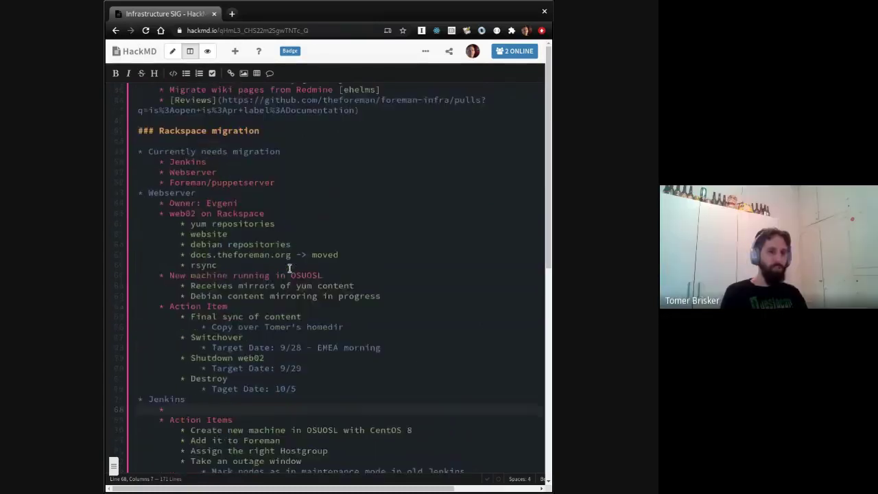
pyautogui.scroll(-5, 289, 268)
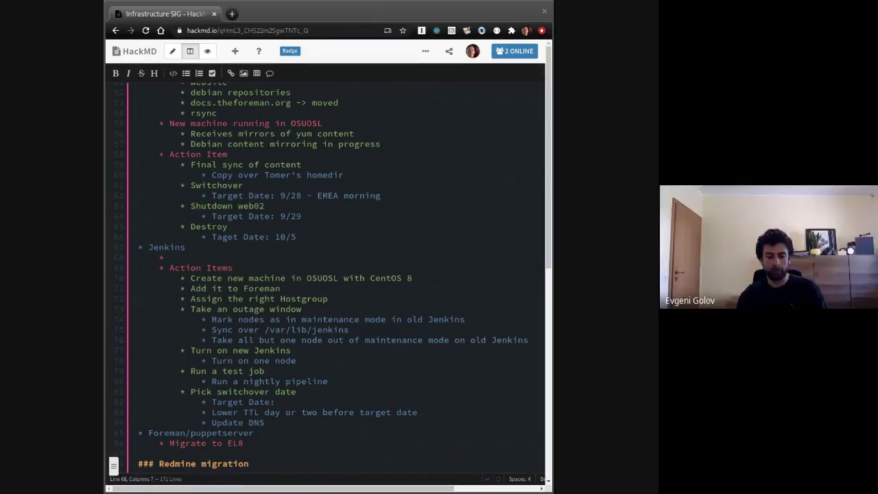
pyautogui.click(203, 257)
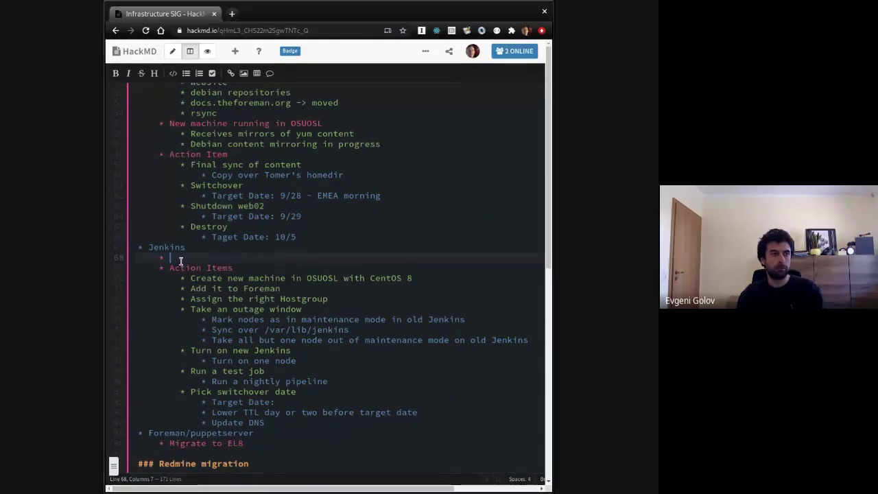
# Fill the Jenkins sub-bullet with 'New hostname: controller01.jenkins.osuosl.theforeman.org', correcting the ',o' typo.
pyautogui.write('New hostname:')
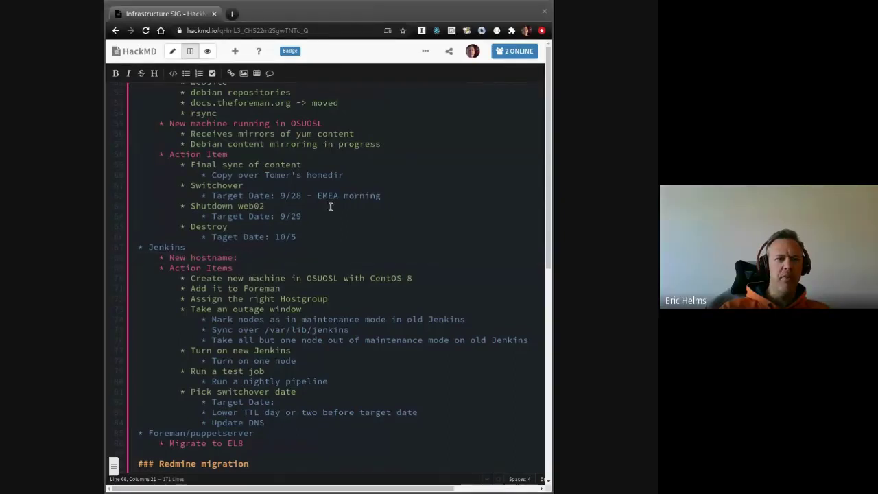
pyautogui.click(264, 255)
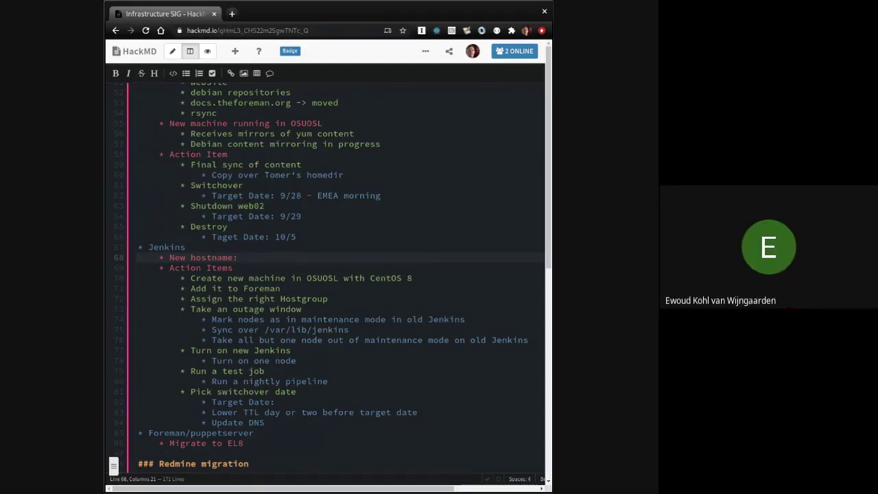
pyautogui.write('controller01.jenkins,o')
pyautogui.press('BackSpace')
pyautogui.press('BackSpace')
pyautogui.write('.')
pyautogui.hotkey('alt', 'Tab')
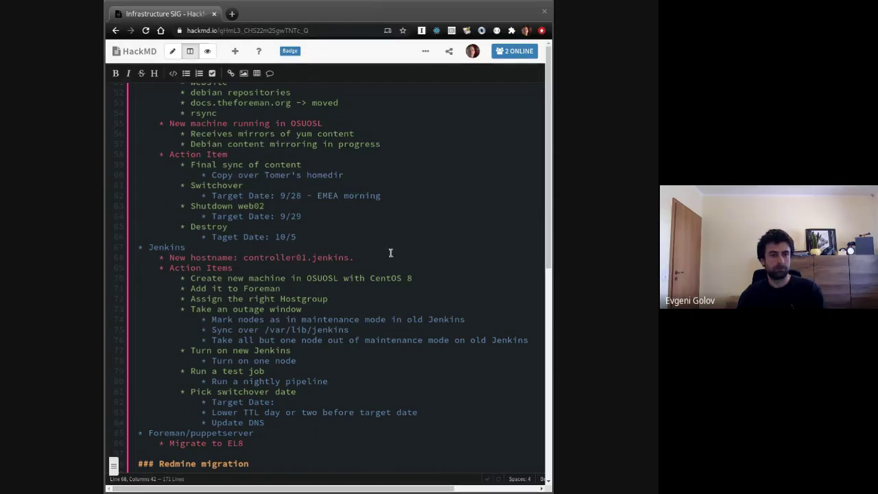
pyautogui.write('osuo')
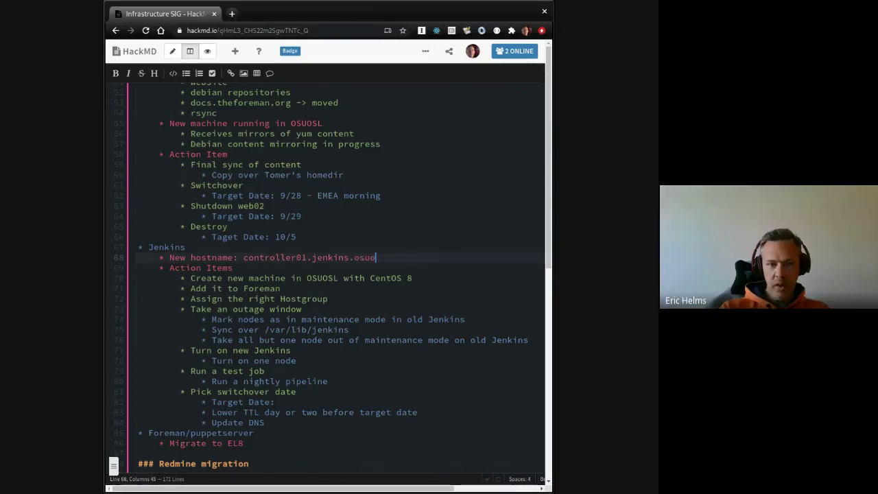
pyautogui.write('sl.theforeman.o')
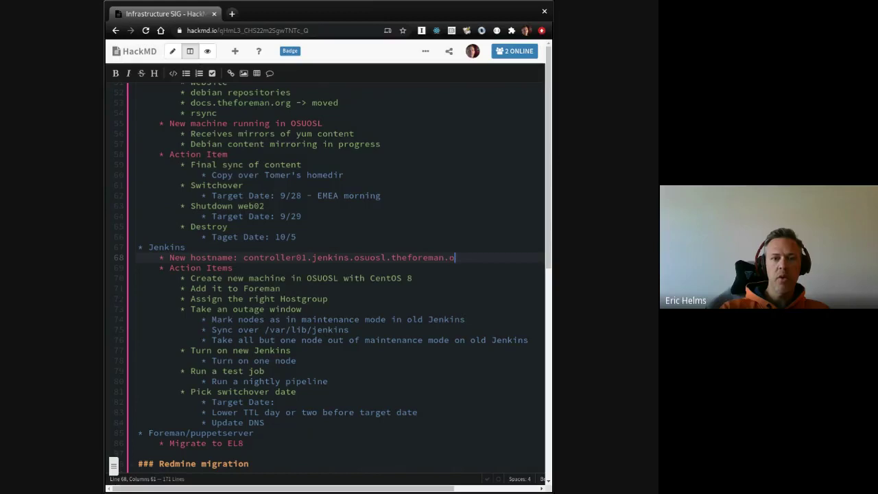
pyautogui.write('rg')
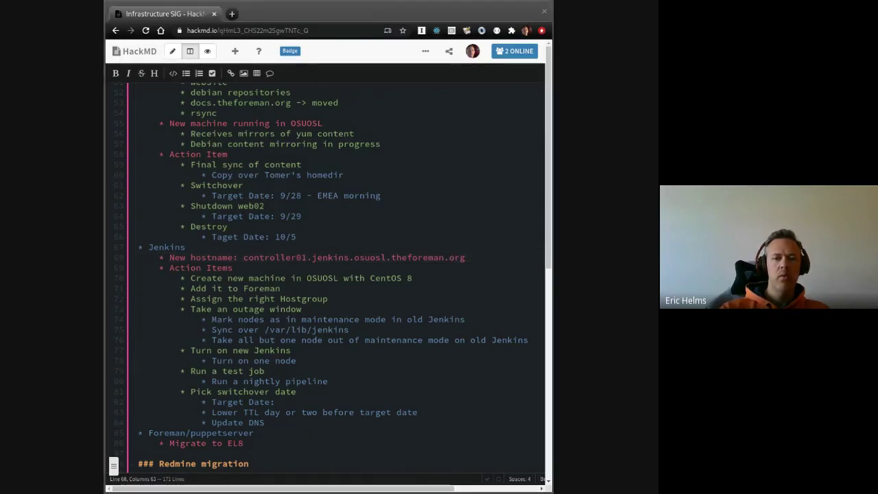
pyautogui.scroll(1, 279, 347)
pyautogui.scroll(-2, 279, 347)
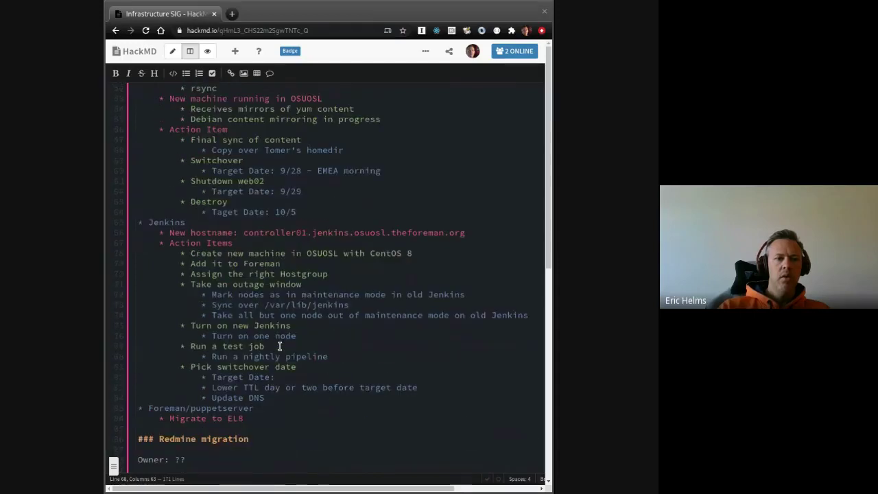
pyautogui.scroll(-2, 279, 347)
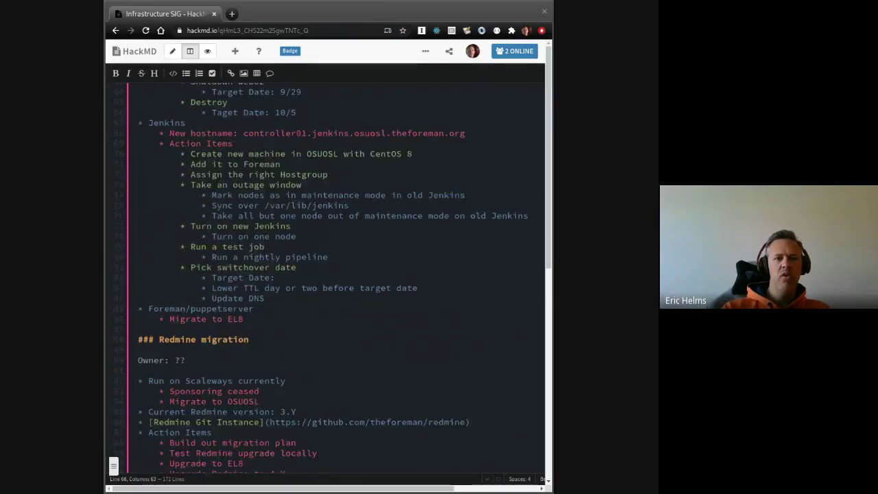
pyautogui.scroll(-1, 279, 346)
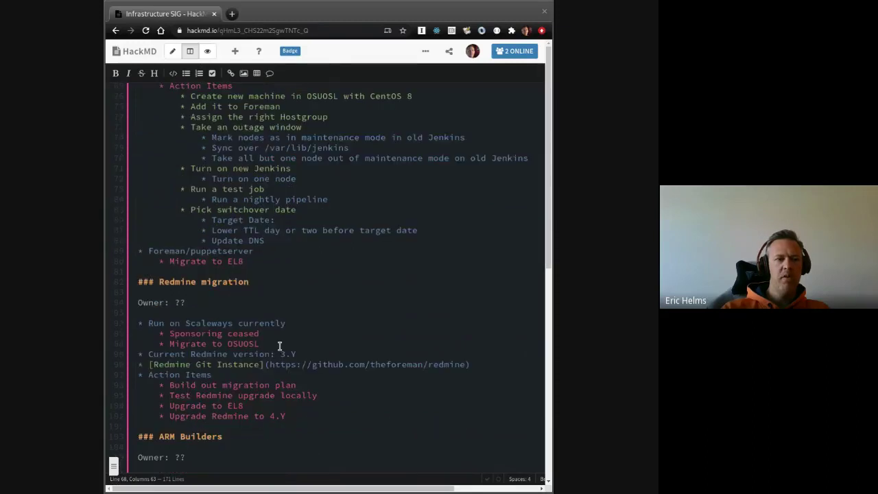
pyautogui.scroll(5, 279, 346)
pyautogui.scroll(1, 279, 346)
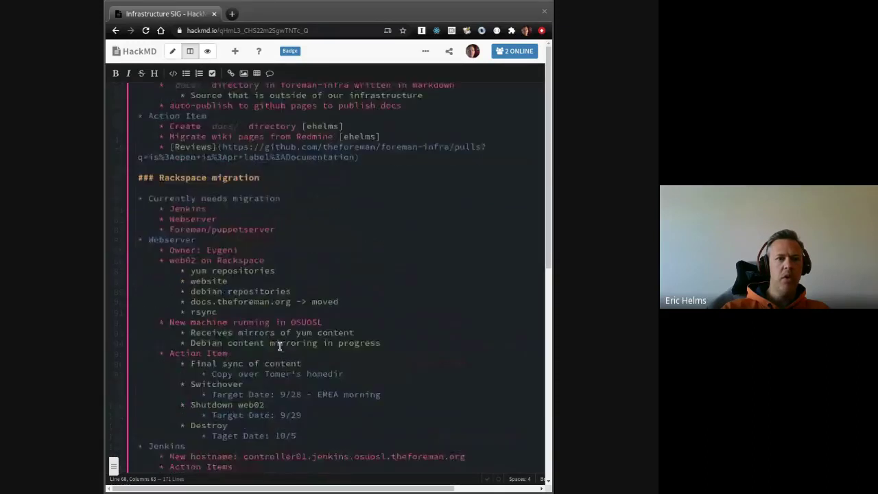
pyautogui.scroll(-1, 279, 346)
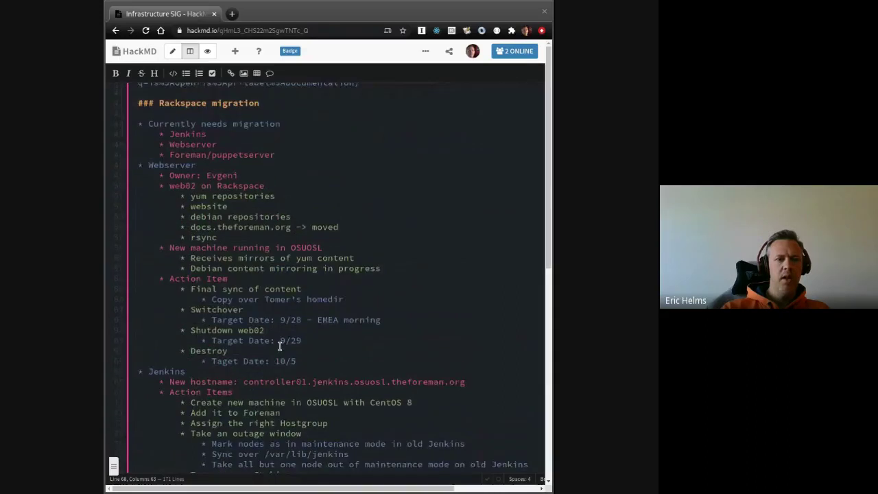
pyautogui.scroll(4, 280, 347)
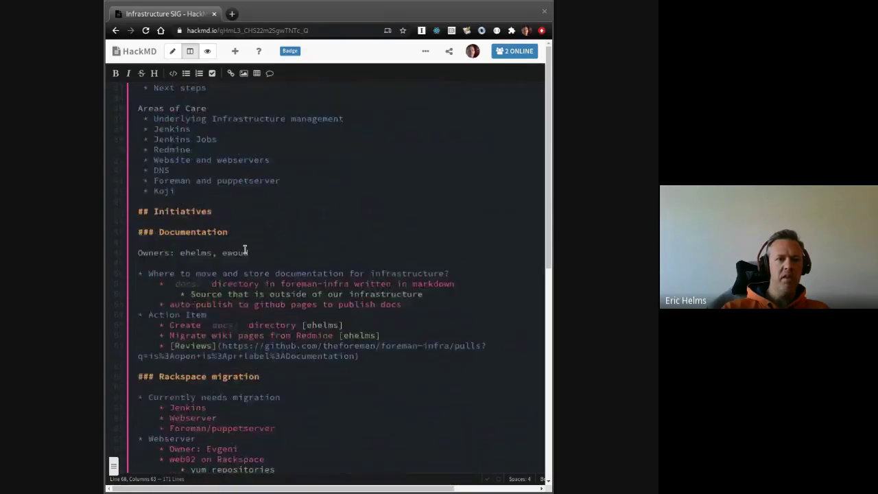
pyautogui.scroll(-5, 230, 351)
pyautogui.scroll(2, 230, 351)
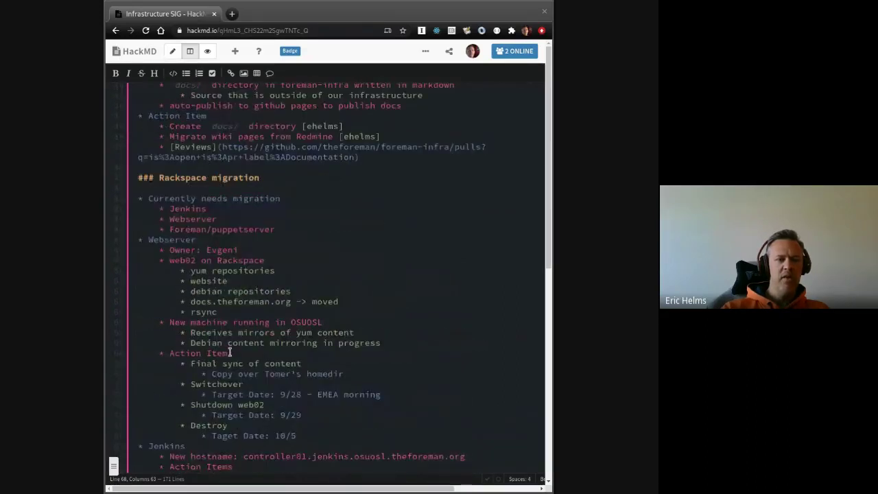
pyautogui.scroll(-2, 219, 349)
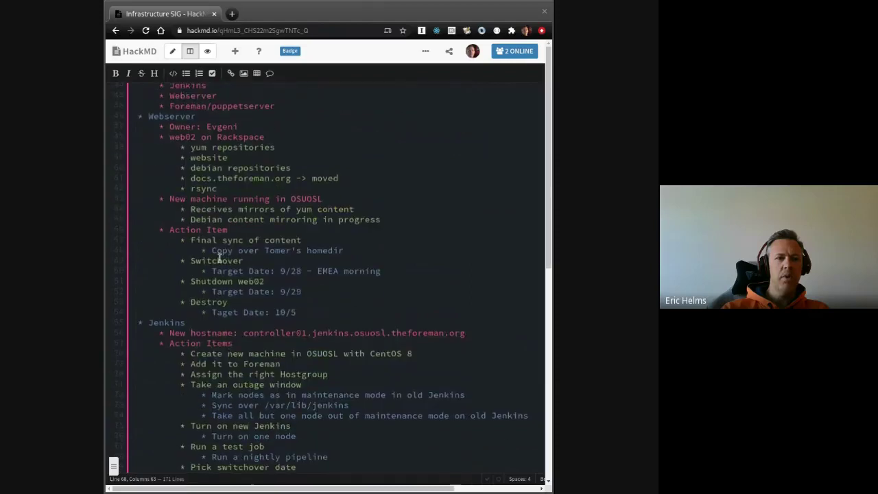
pyautogui.scroll(2, 218, 259)
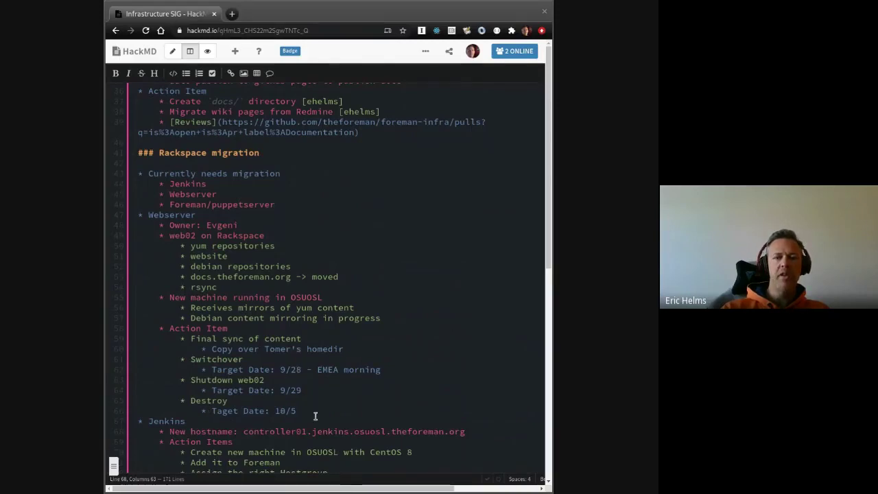
pyautogui.scroll(-8, 315, 416)
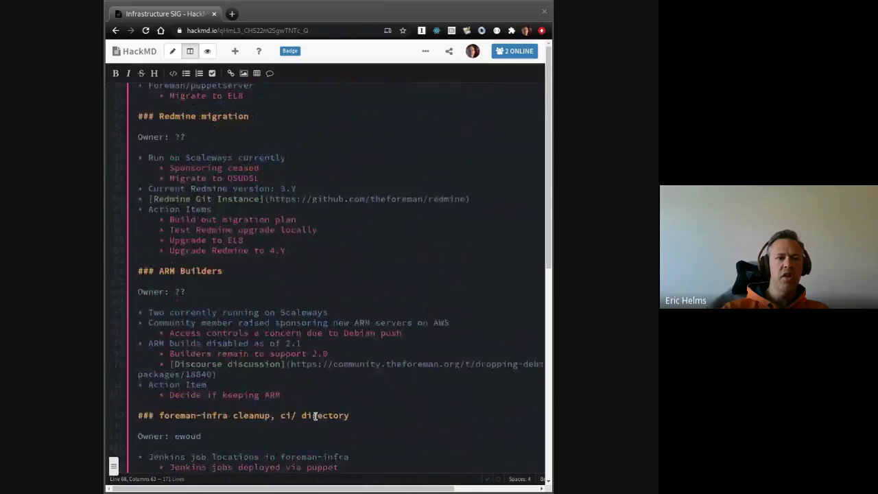
pyautogui.scroll(-2, 315, 416)
pyautogui.scroll(-3, 315, 415)
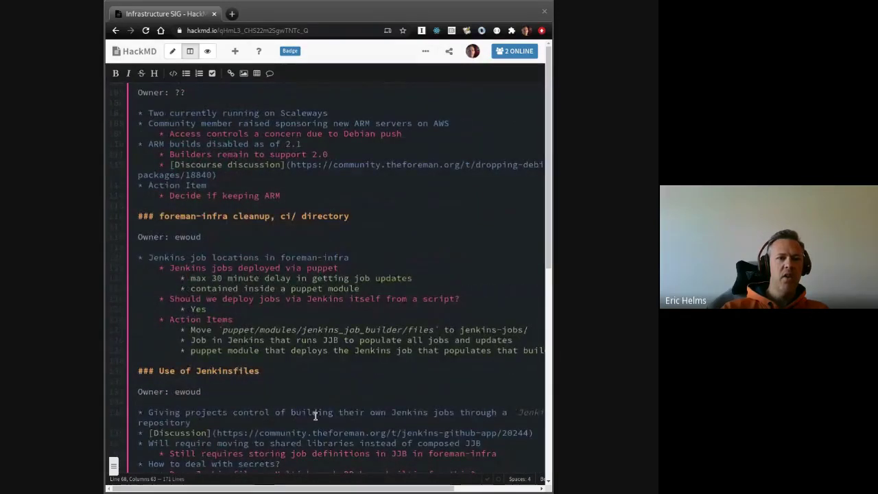
pyautogui.scroll(-2, 315, 416)
pyautogui.scroll(-1, 314, 416)
pyautogui.scroll(-3, 315, 415)
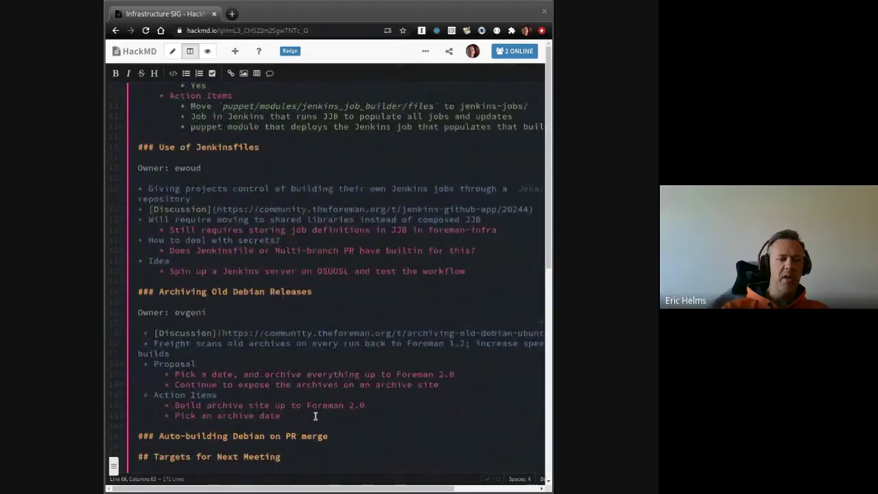
pyautogui.scroll(-1, 315, 415)
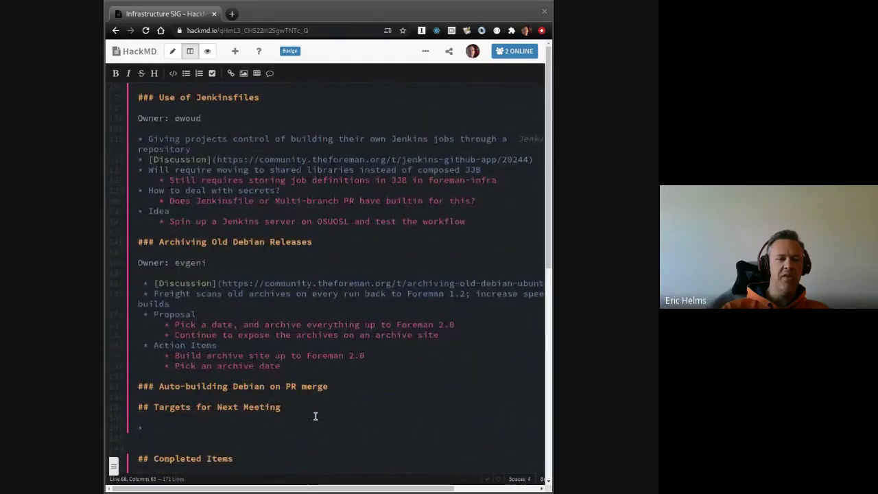
pyautogui.scroll(-1, 315, 415)
pyautogui.scroll(-3, 314, 415)
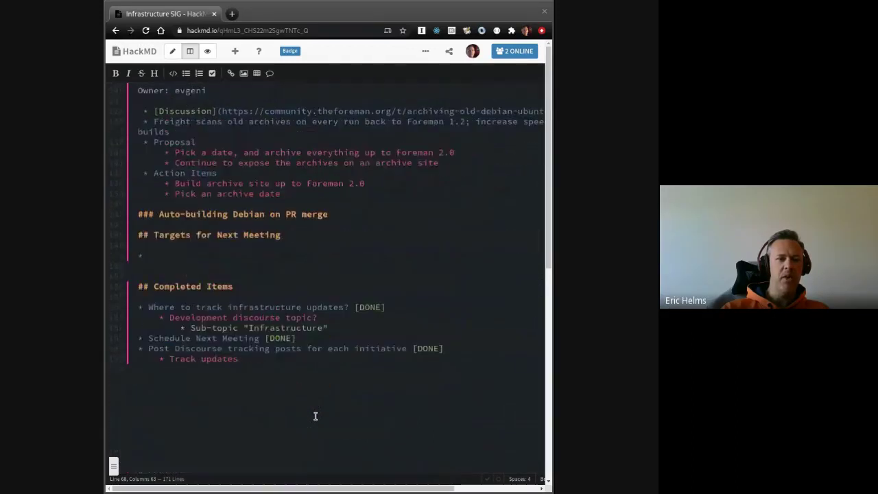
pyautogui.scroll(2, 315, 416)
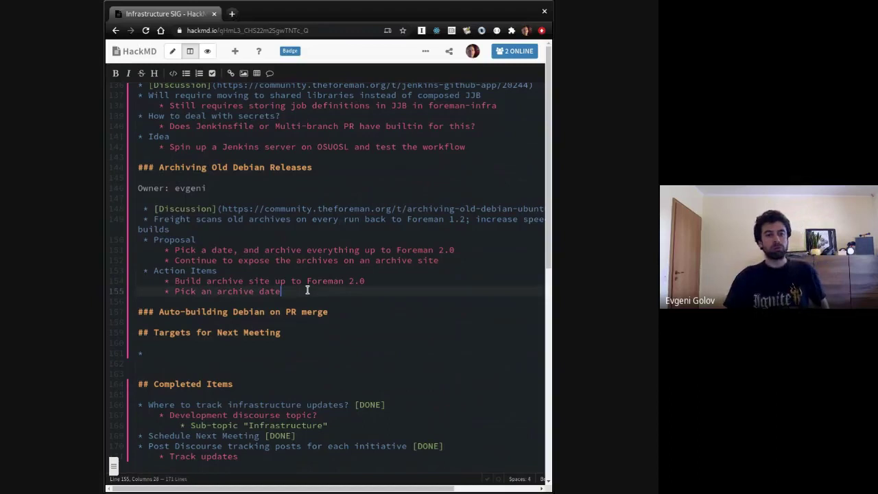
pyautogui.click(424, 283)
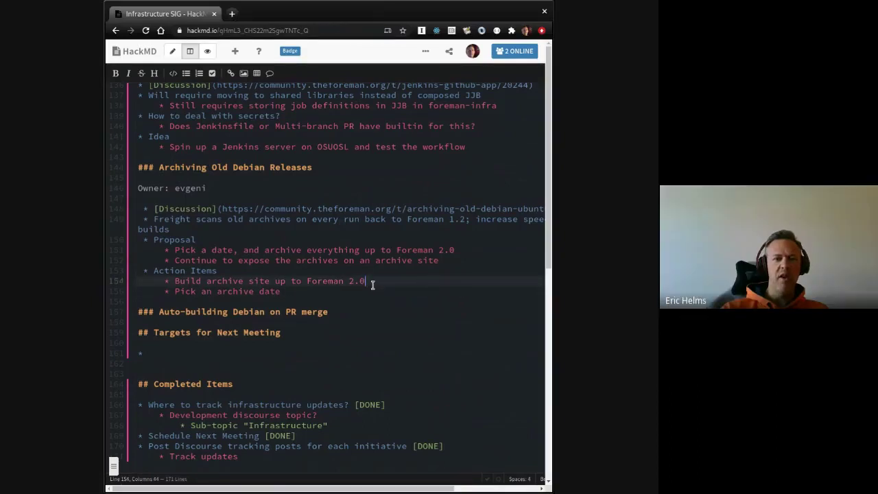
pyautogui.press('Down')
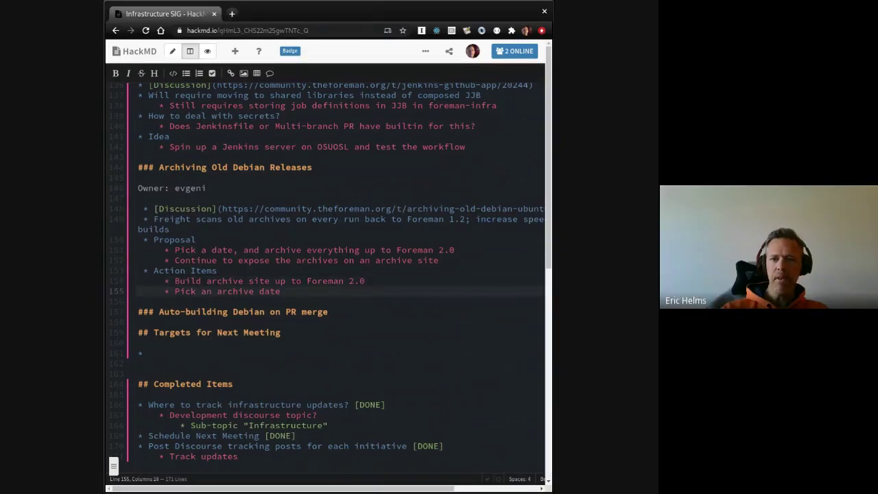
pyautogui.hotkey('alt', 'Tab')
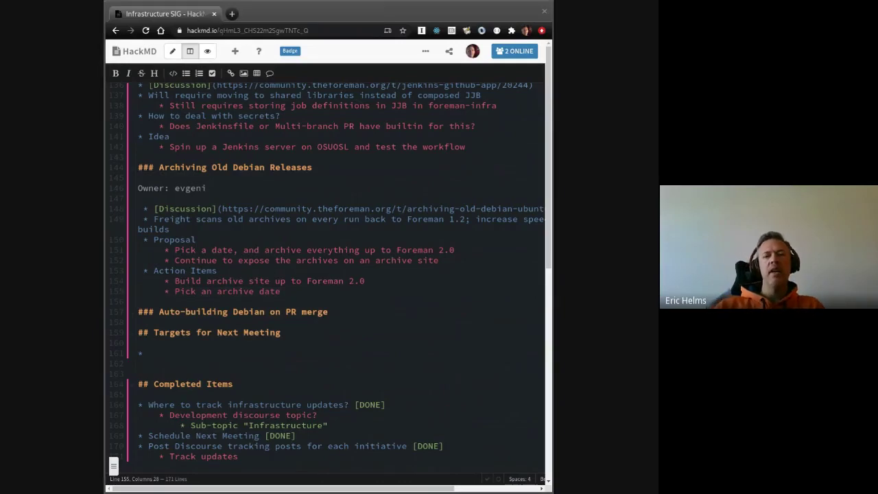